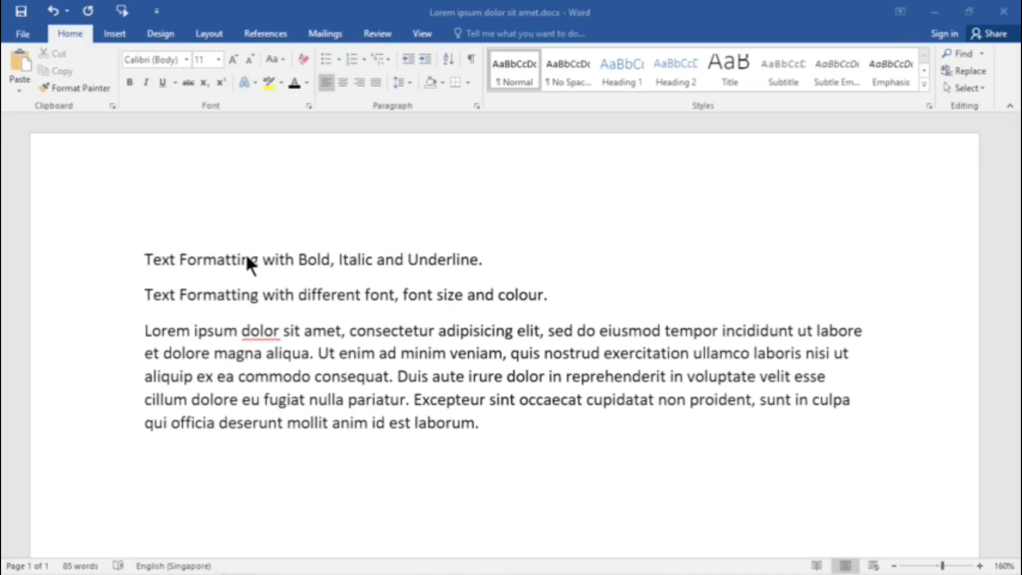
Step: Apply bold, italic and underline to the first line, "Text Formatting with Bold, Italic and Underline."
left_click(147, 258)
left_click_drag(147, 258, 482, 248)
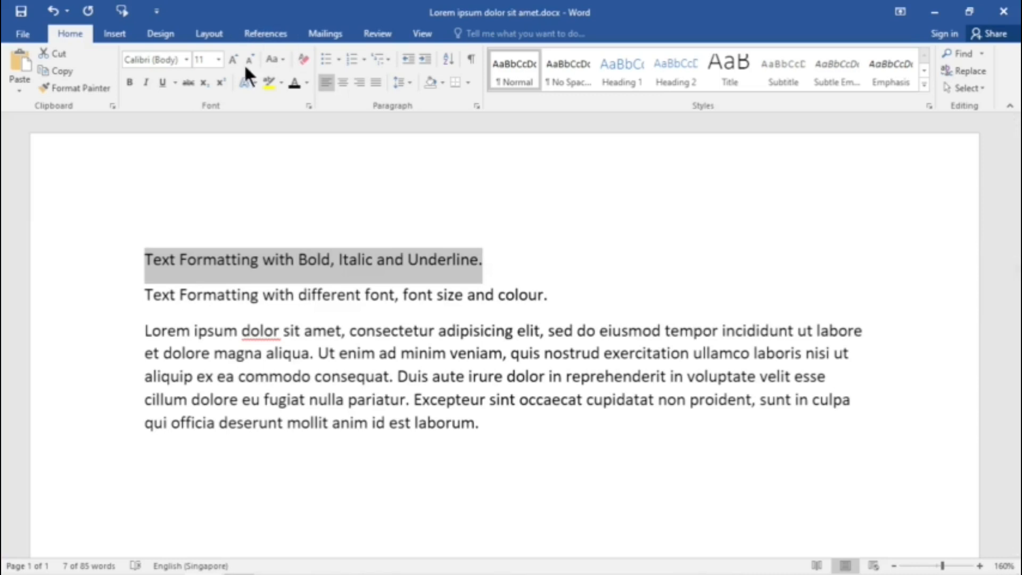
left_click(130, 82)
left_click(146, 83)
left_click(162, 82)
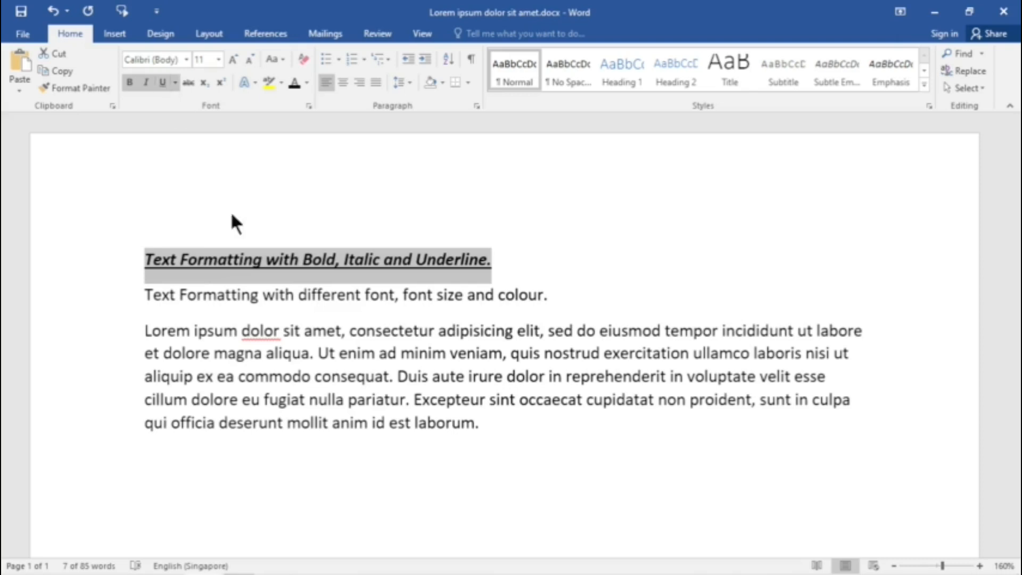
Step: Format the line "Text Formatting with different font, font size and colour." in Arial, size 20, with a blue theme font colour
left_click_drag(145, 294, 549, 296)
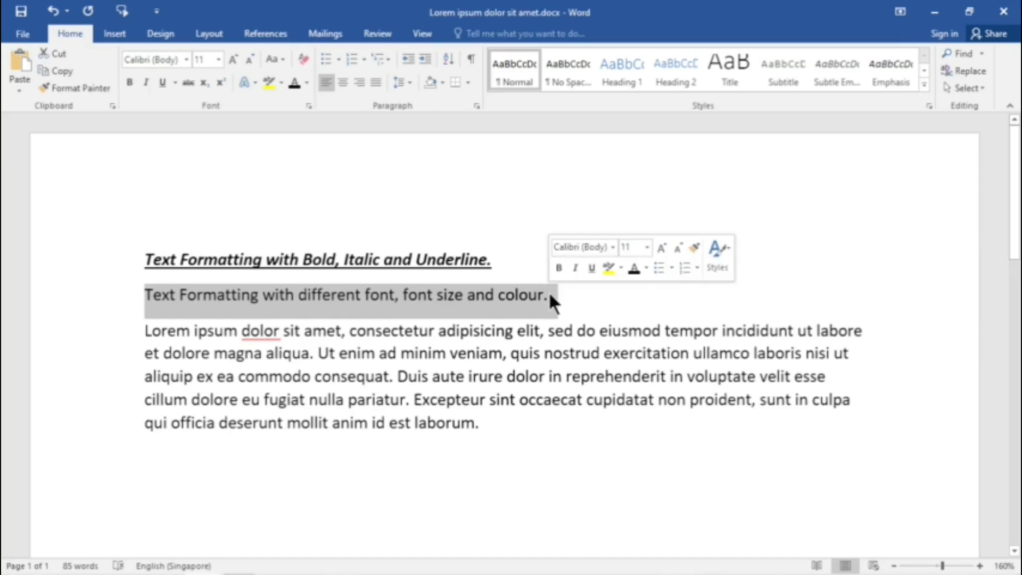
left_click(187, 58)
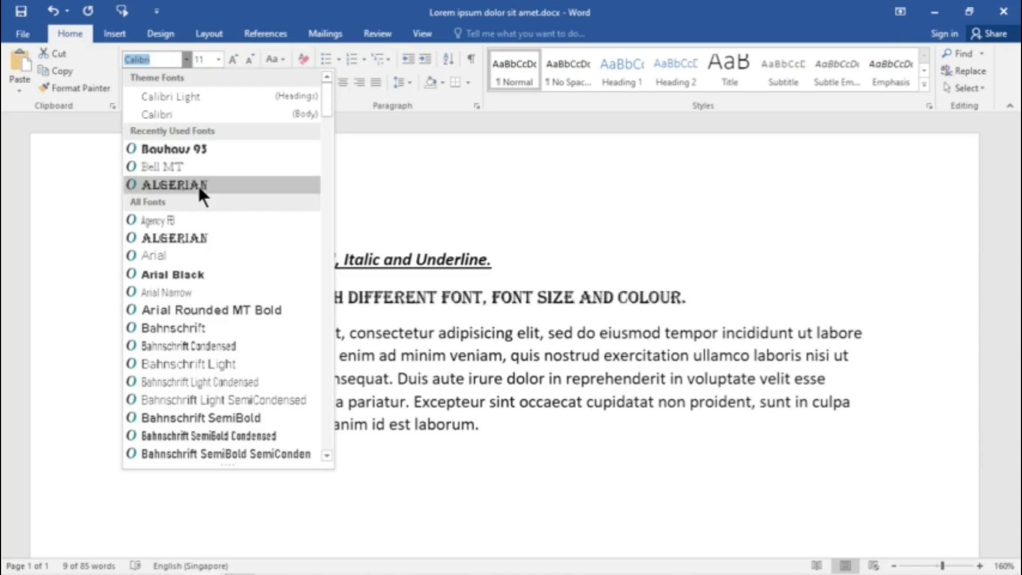
left_click(169, 255)
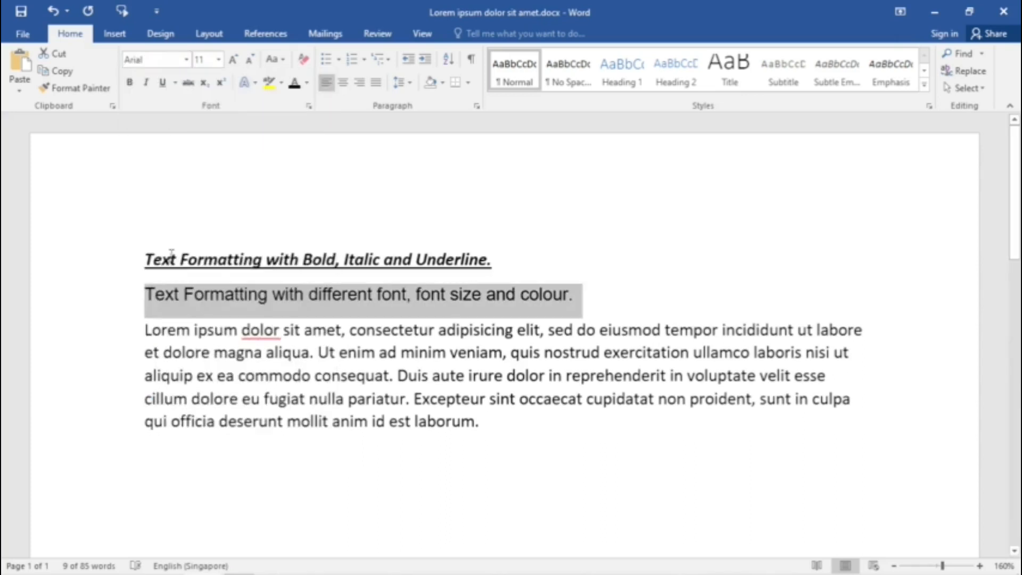
left_click(219, 59)
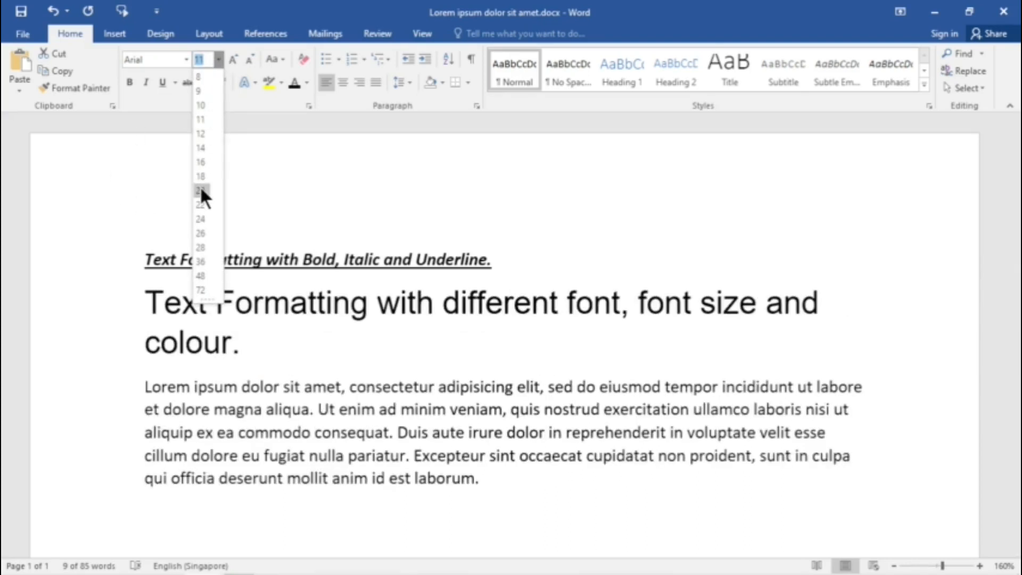
left_click(201, 190)
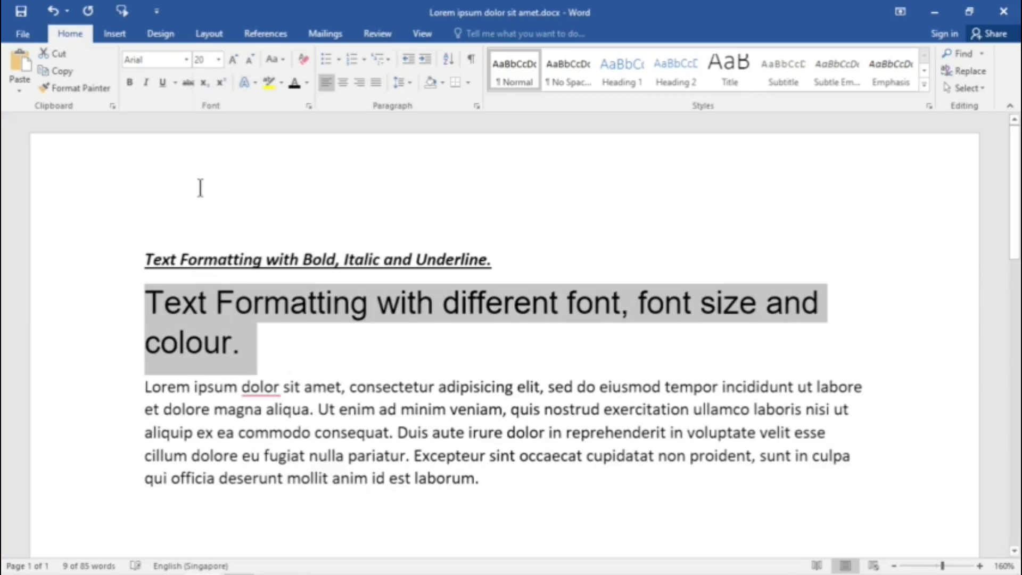
left_click(308, 84)
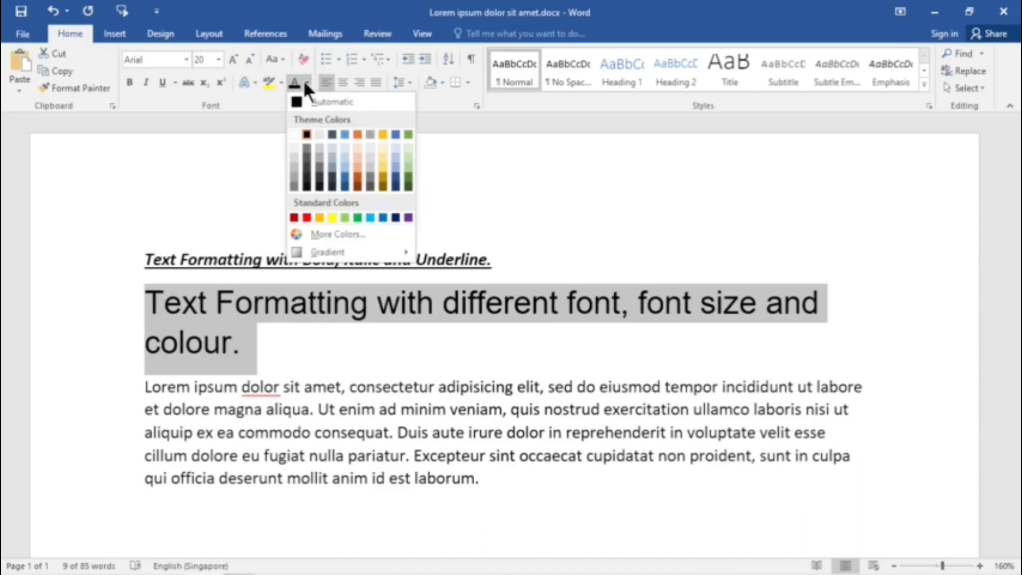
left_click(395, 134)
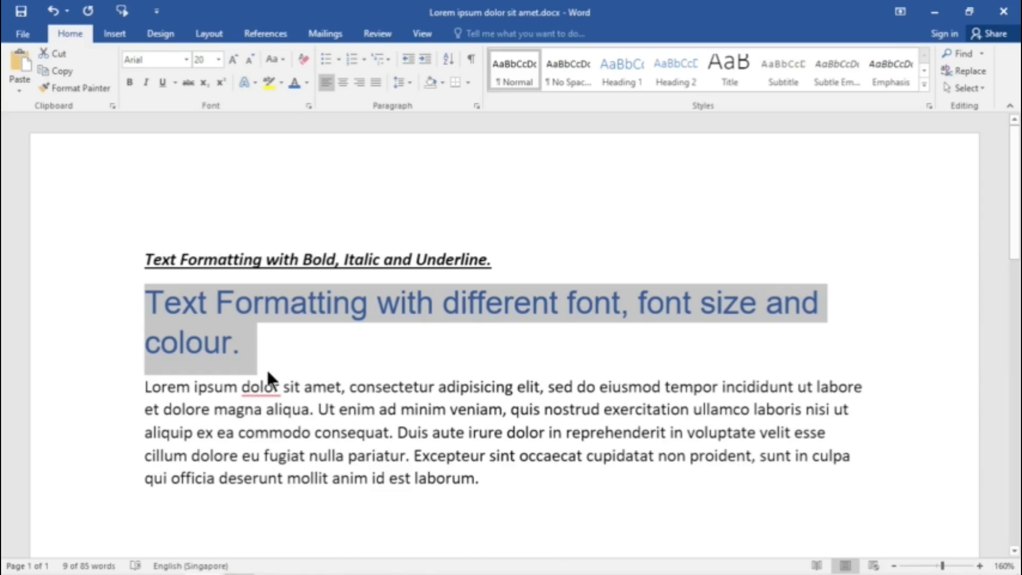
Step: Select the first line of the Lorem ipsum paragraph and open its detailed font settings
left_click(187, 387)
left_click_drag(152, 385, 849, 385)
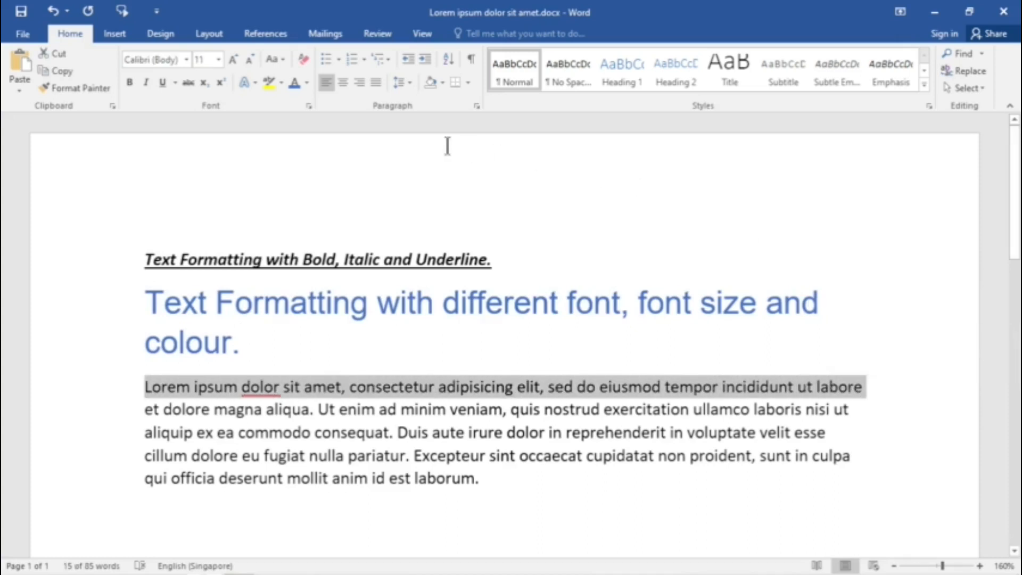
left_click(308, 105)
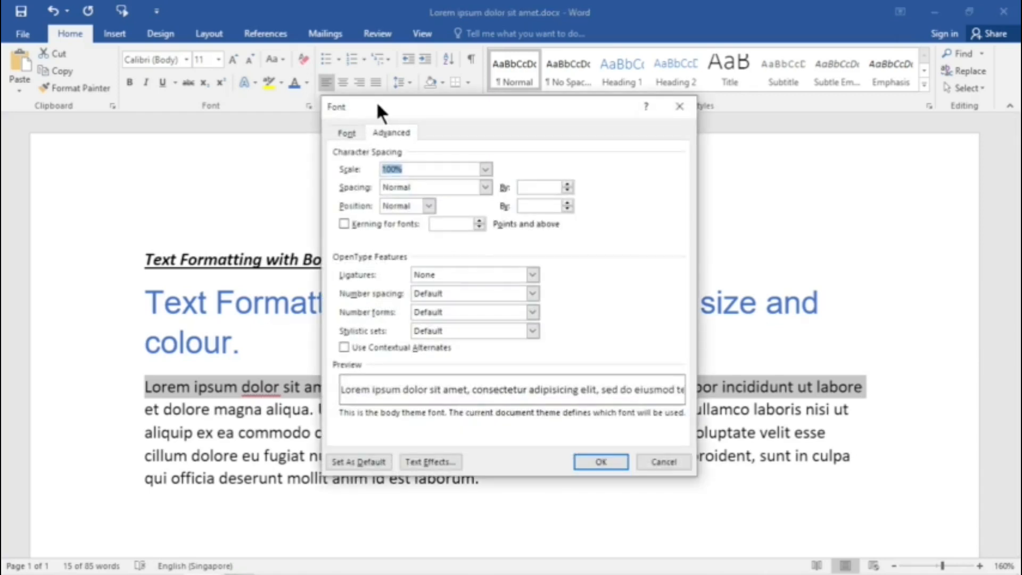
left_click(346, 133)
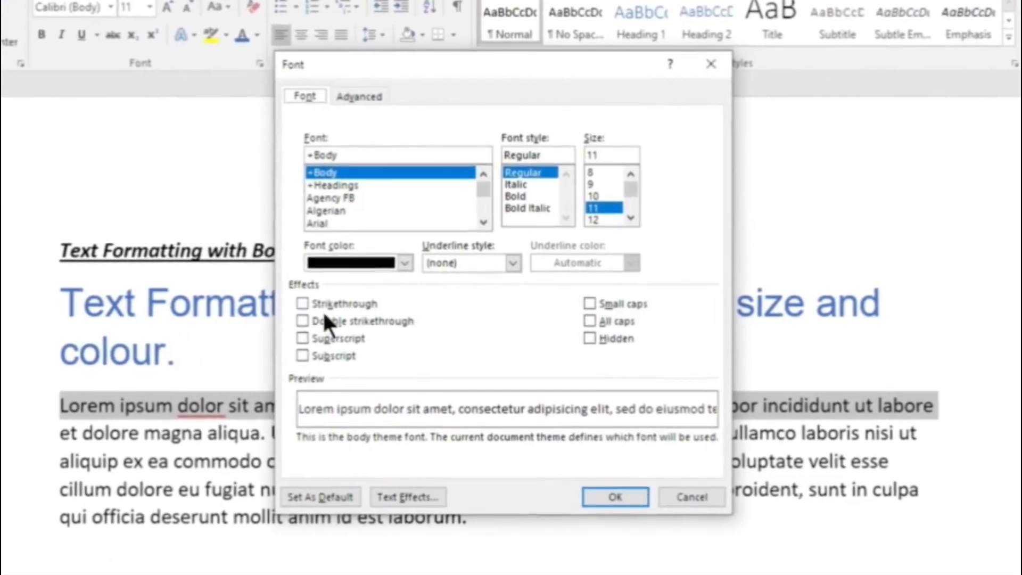
Step: Try Strikethrough, Double strikethrough, Superscript and Subscript on the selected line one at a time, clearing each effect again
left_click(302, 304)
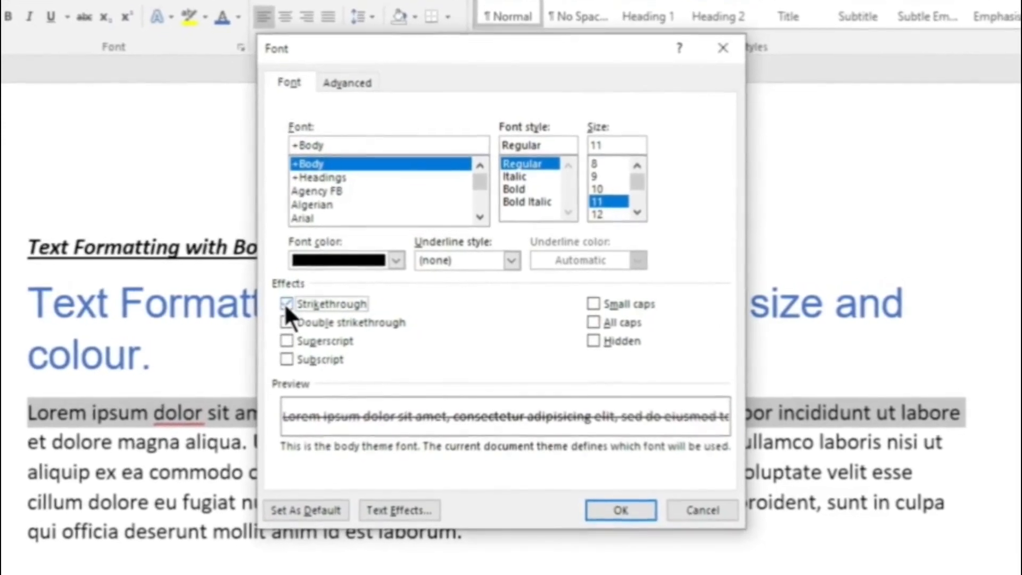
left_click(286, 304)
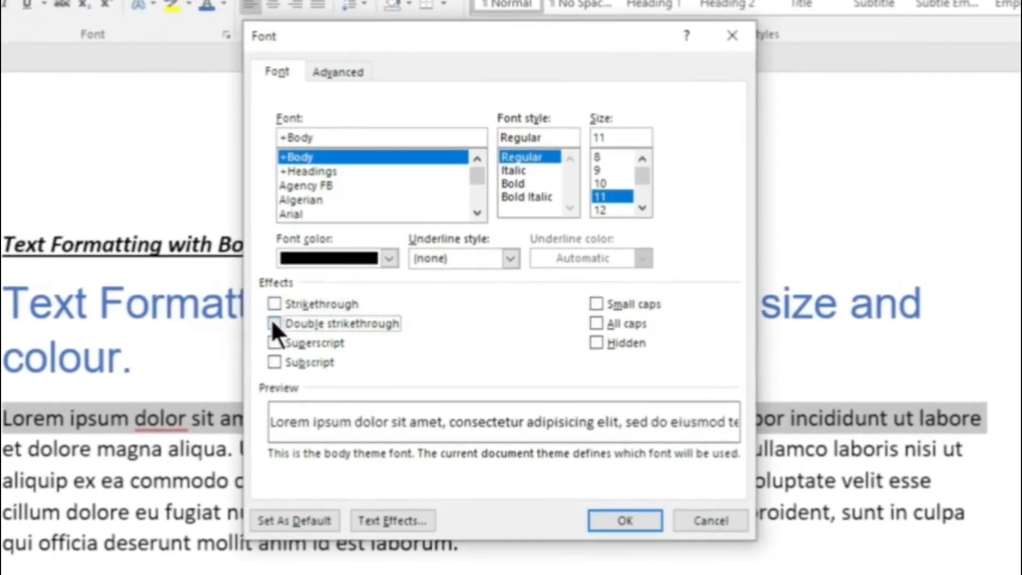
left_click(272, 322)
left_click(273, 321)
left_click(270, 343)
left_click(277, 340)
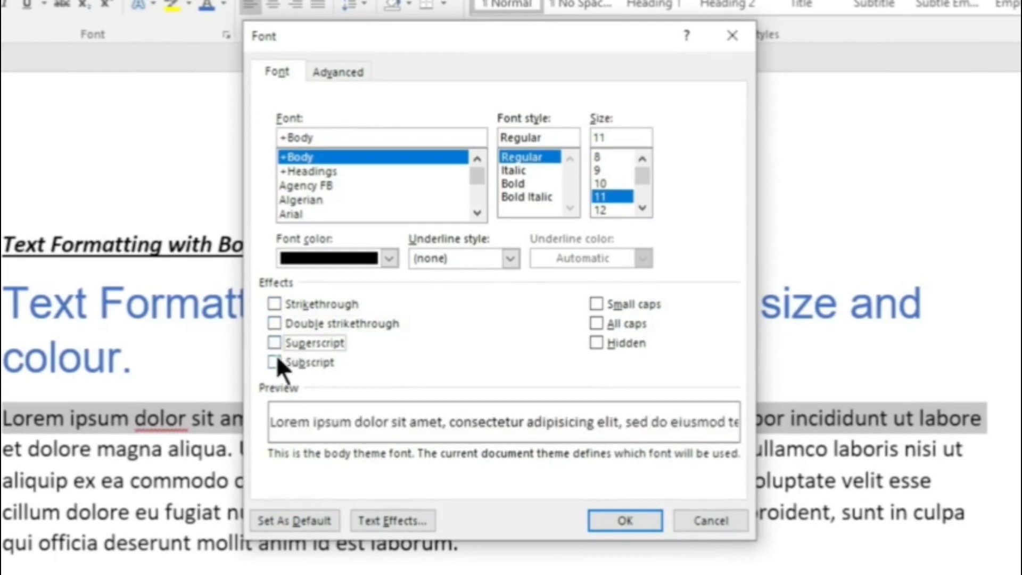
left_click(273, 360)
left_click(273, 362)
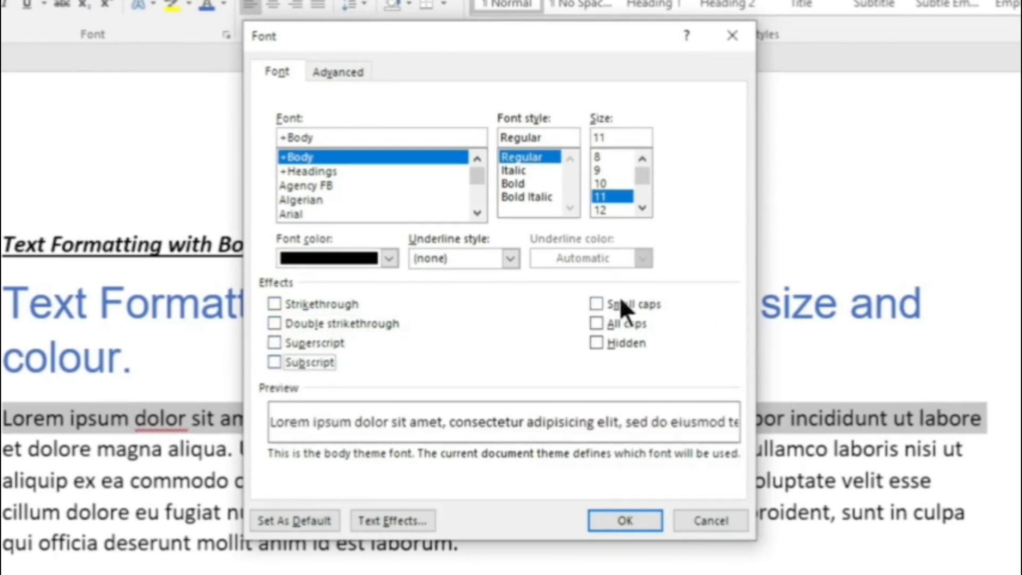
Step: Try the Small caps, All caps and Hidden effects on the selected line, leaving each one switched off again
left_click(595, 301)
left_click(596, 301)
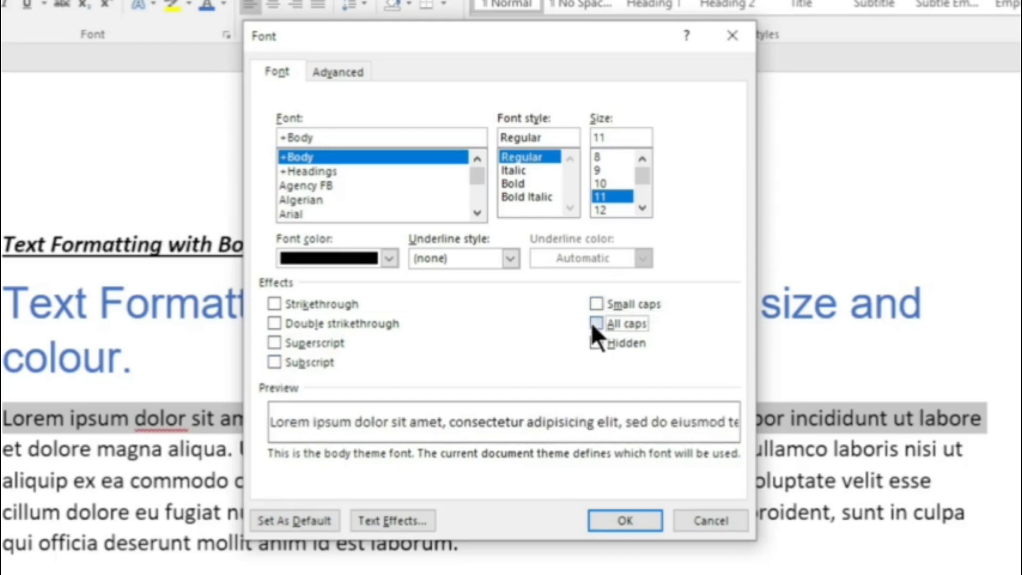
left_click(596, 323)
left_click(596, 323)
left_click(596, 342)
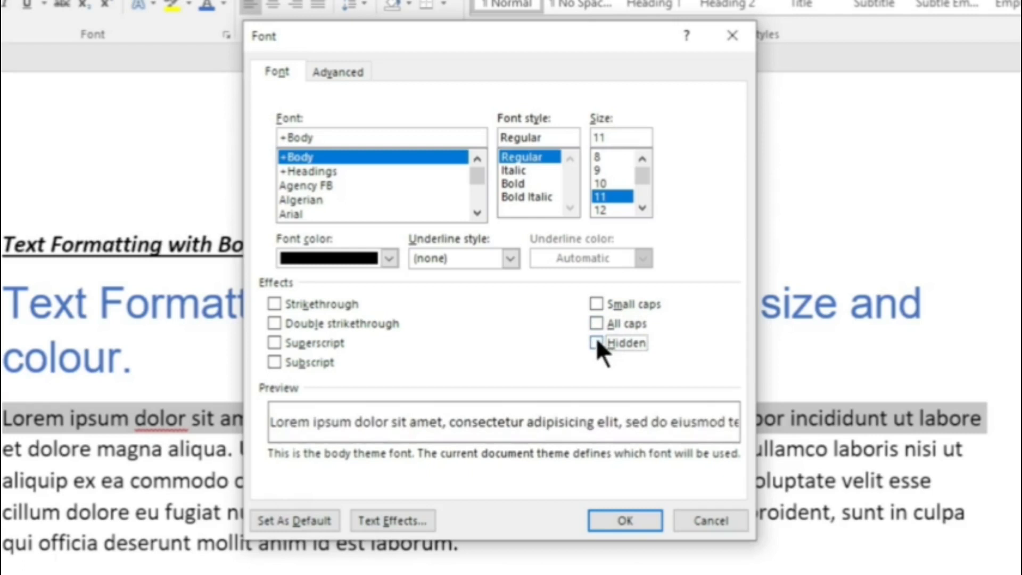
Step: Try a 150% character scale in the advanced font settings and return it to 100%
left_click(342, 72)
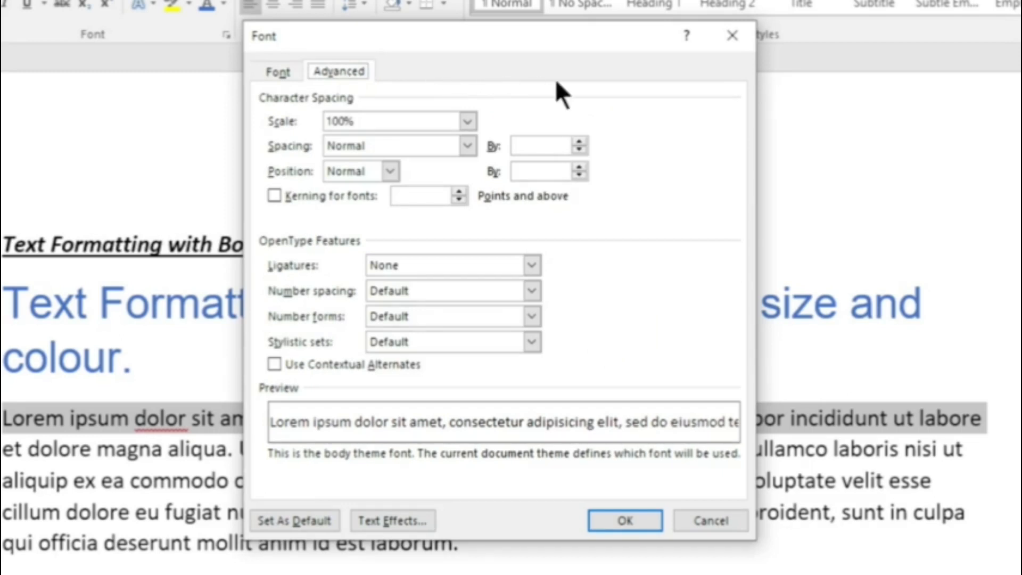
left_click(469, 120)
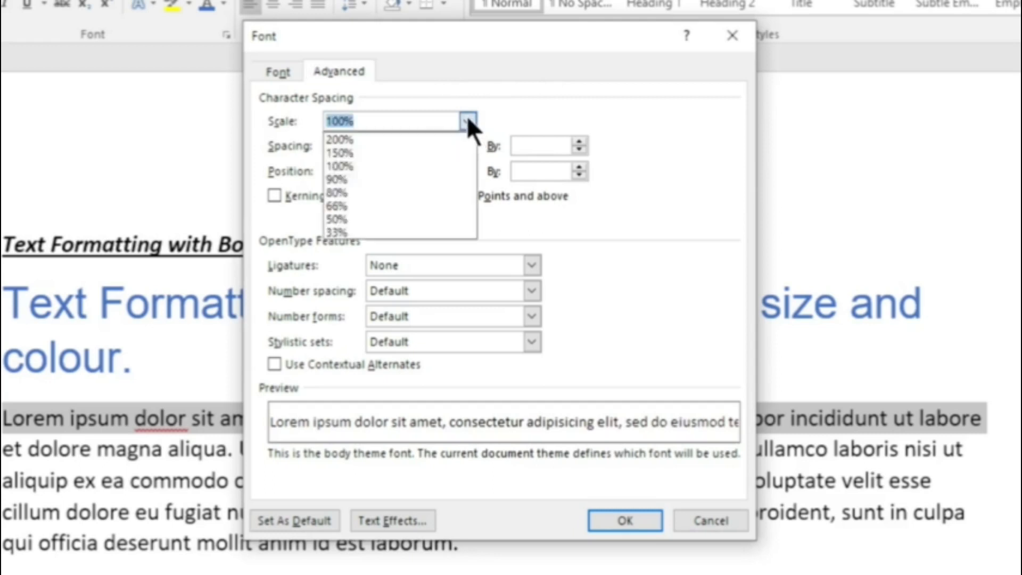
left_click(371, 153)
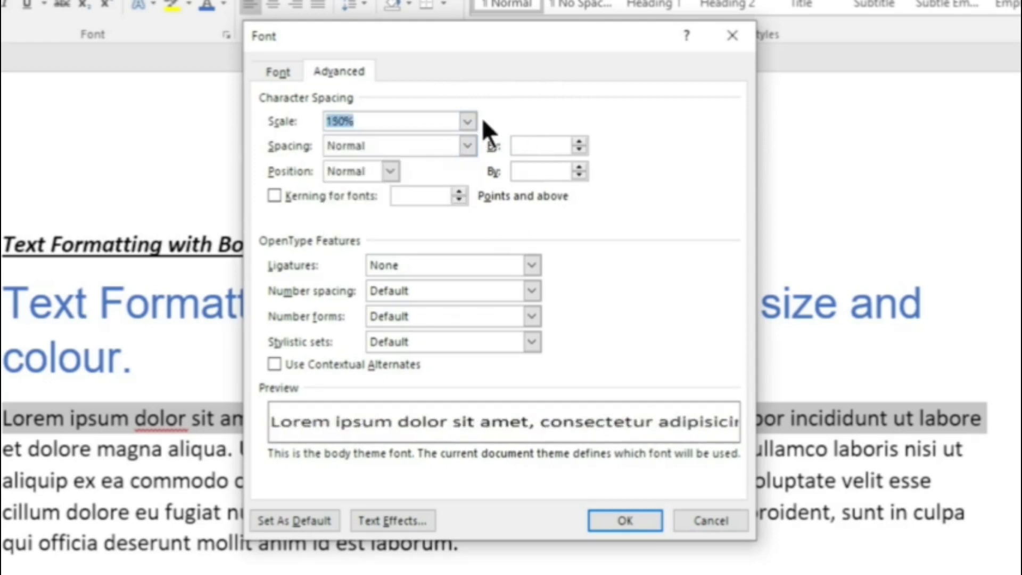
left_click(467, 120)
left_click(359, 168)
left_click(379, 123)
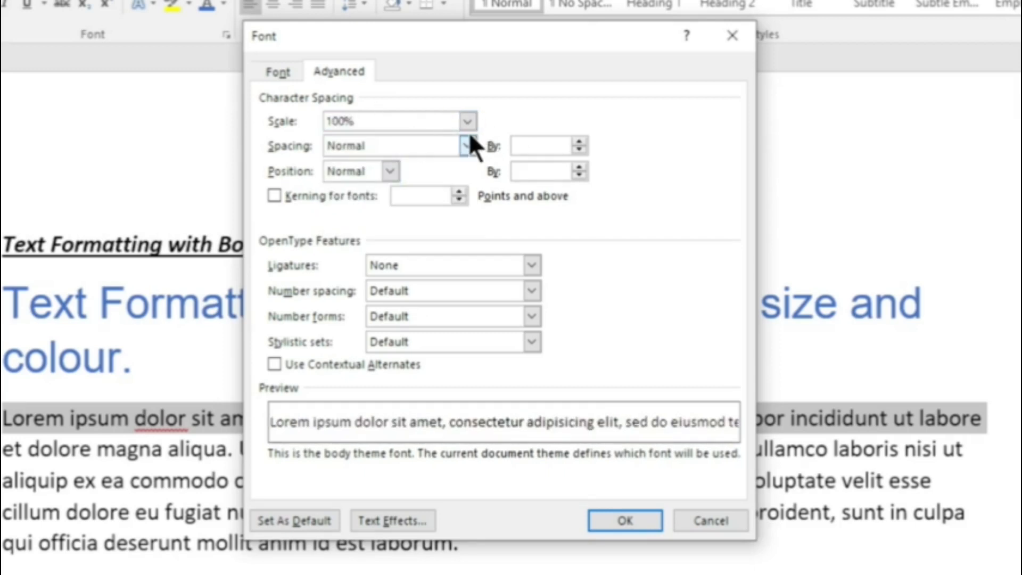
Step: Try Expanded and Condensed character spacing on the selected line and return the spacing to Normal
left_click(466, 144)
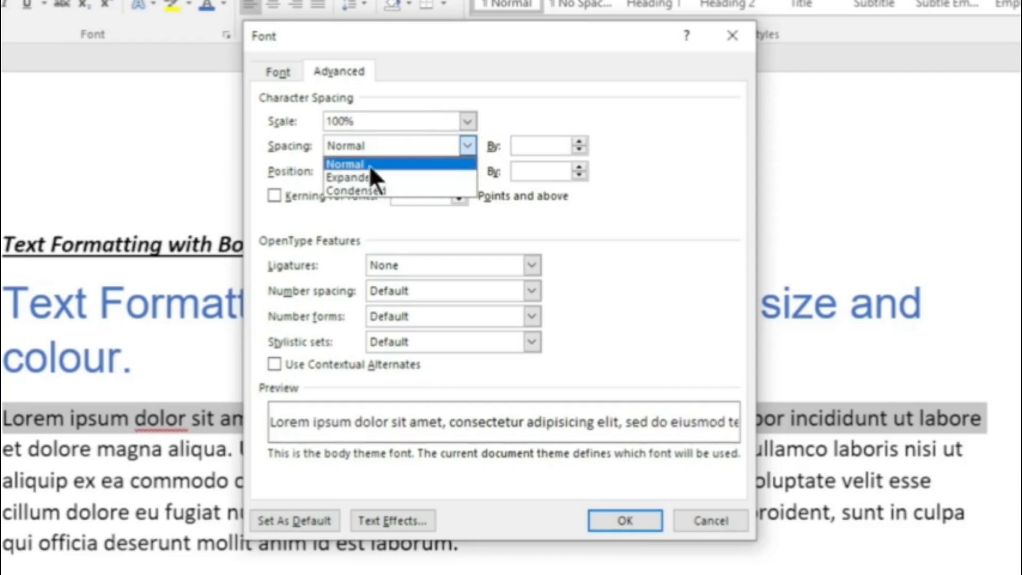
left_click(365, 176)
left_click(464, 143)
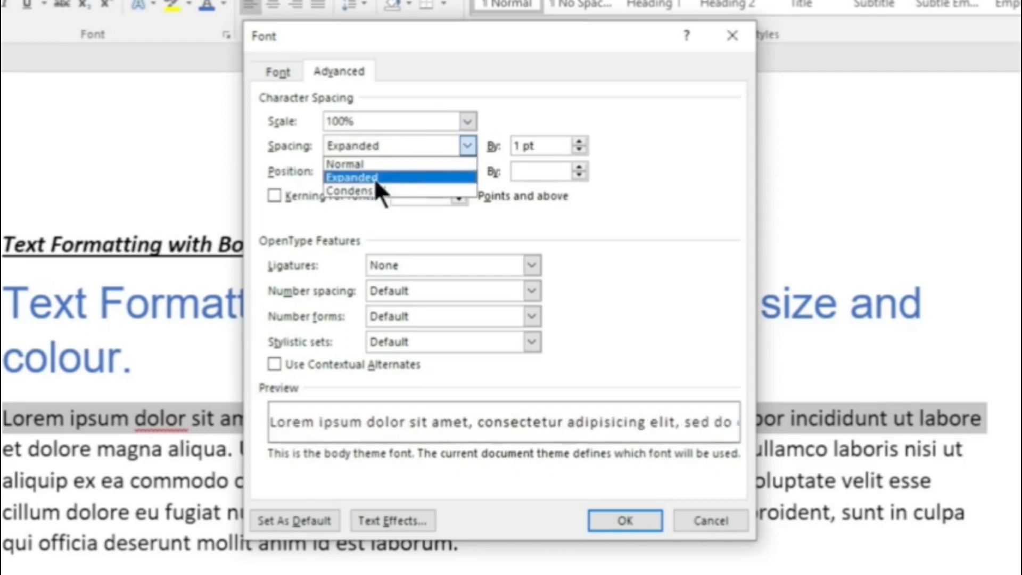
left_click(374, 190)
left_click(466, 143)
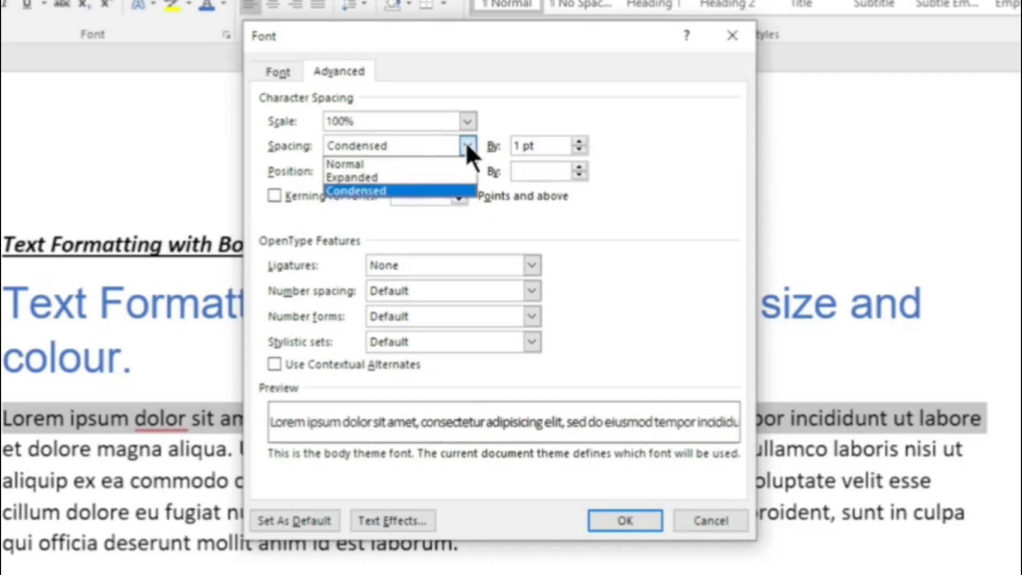
left_click(374, 165)
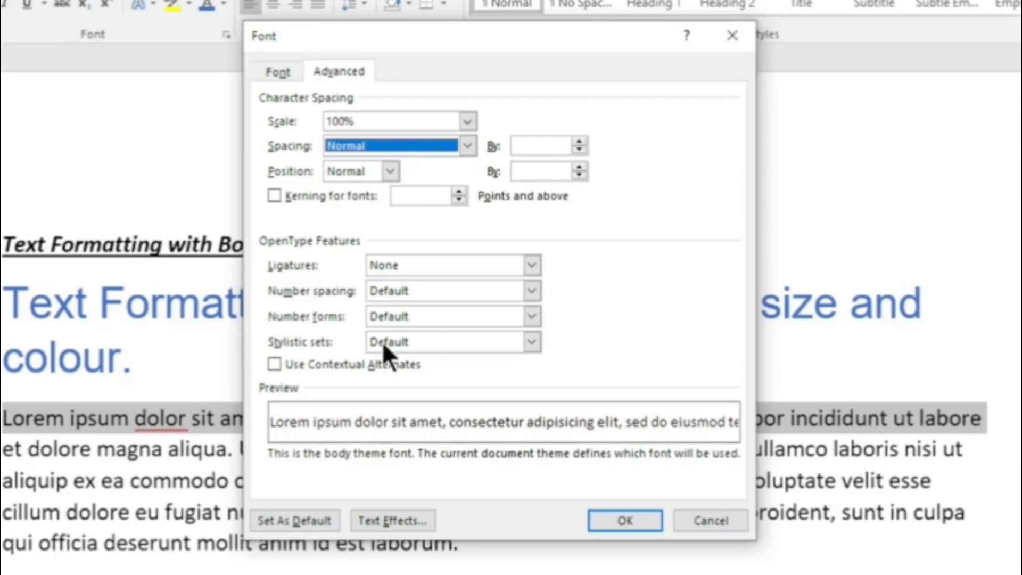
Step: Try the Raised and Lowered character positions on the selected line and return the position to Normal
left_click(391, 170)
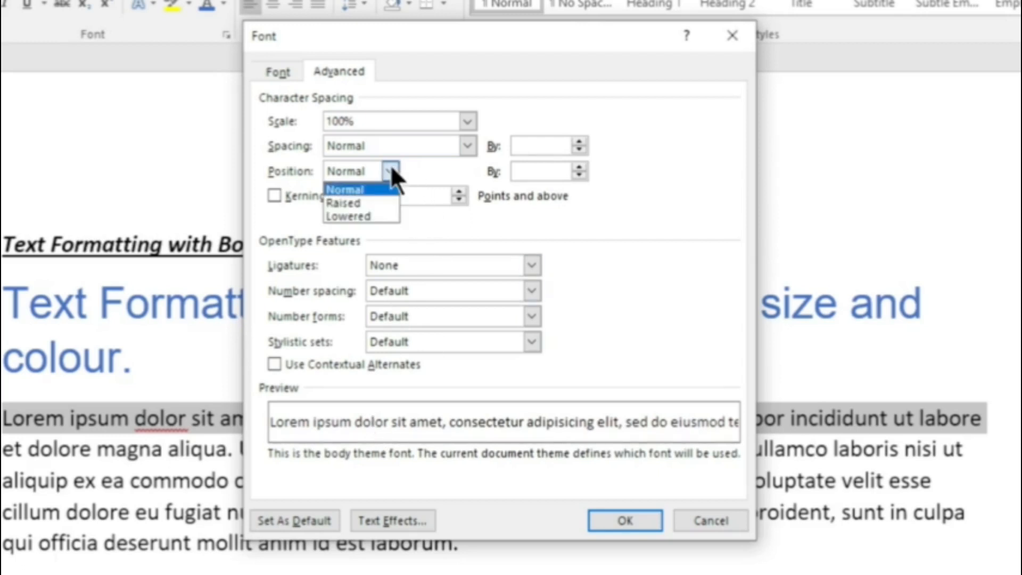
left_click(379, 201)
left_click(384, 171)
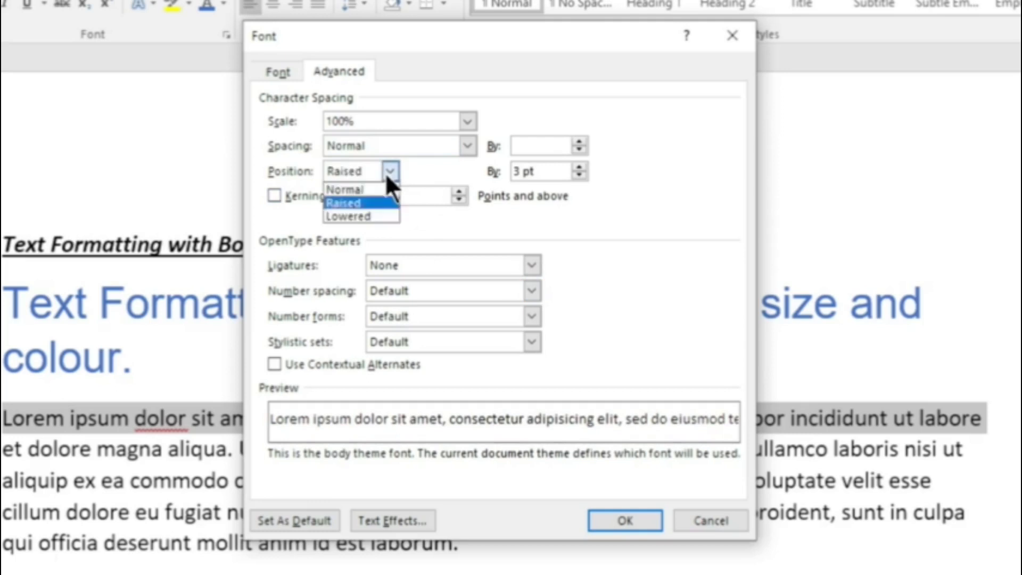
left_click(370, 215)
left_click(379, 179)
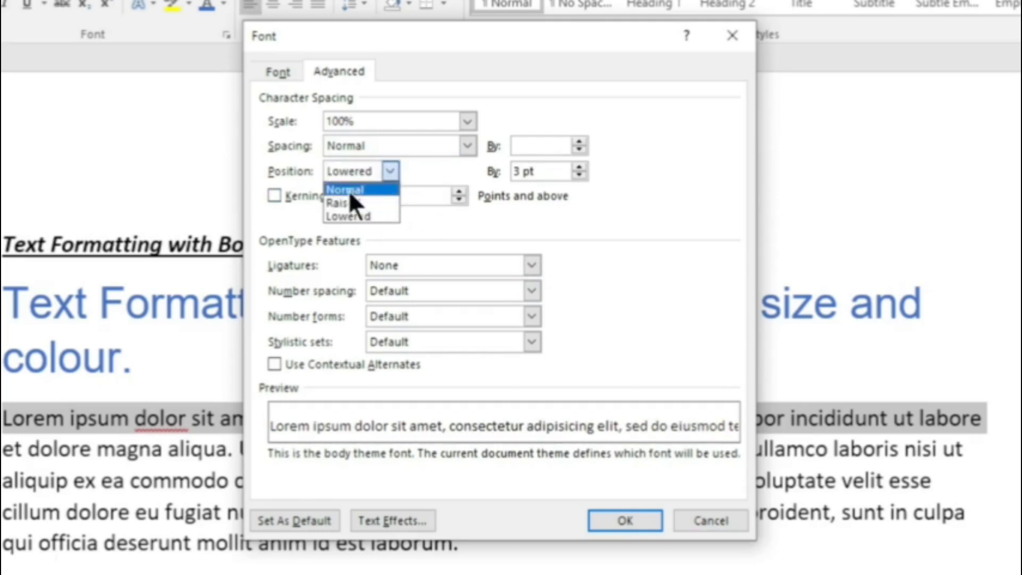
left_click(348, 190)
Step: Enable kerning for fonts and try the ligatures Standard Only, Standard and Contextual, and Historical and Discretionary, finishing with All
left_click(274, 194)
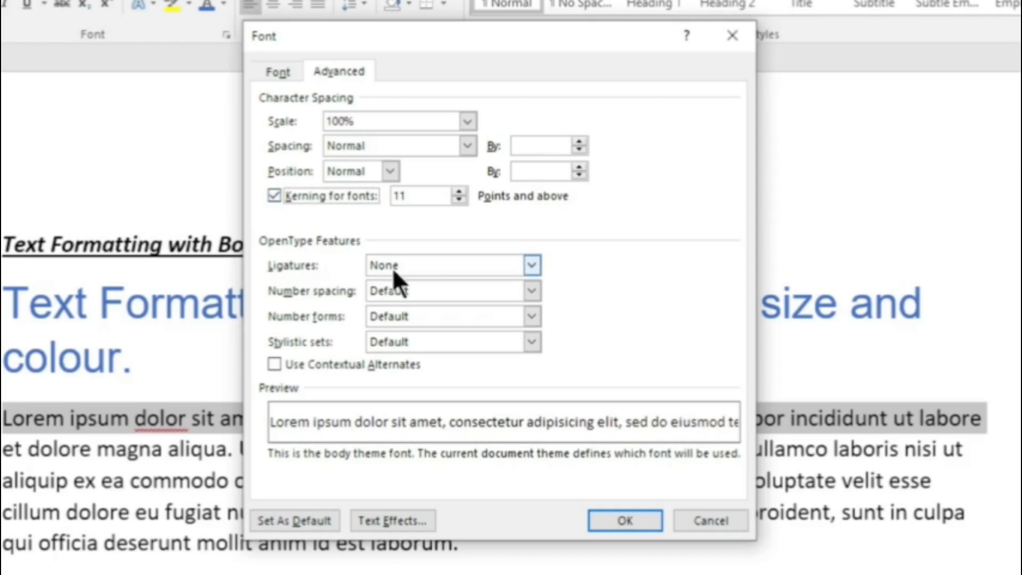
left_click(532, 265)
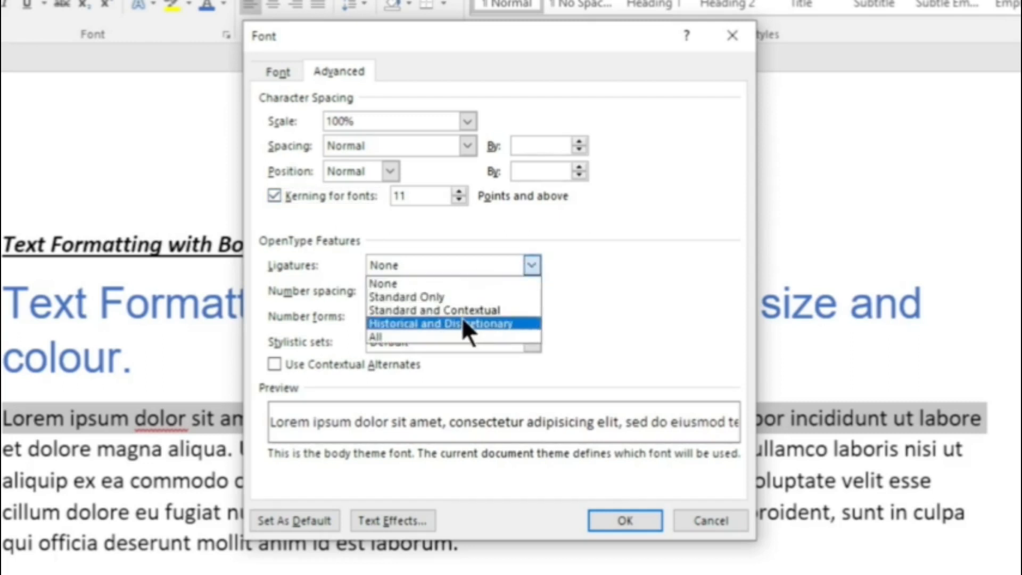
left_click(420, 296)
left_click(532, 259)
left_click(445, 308)
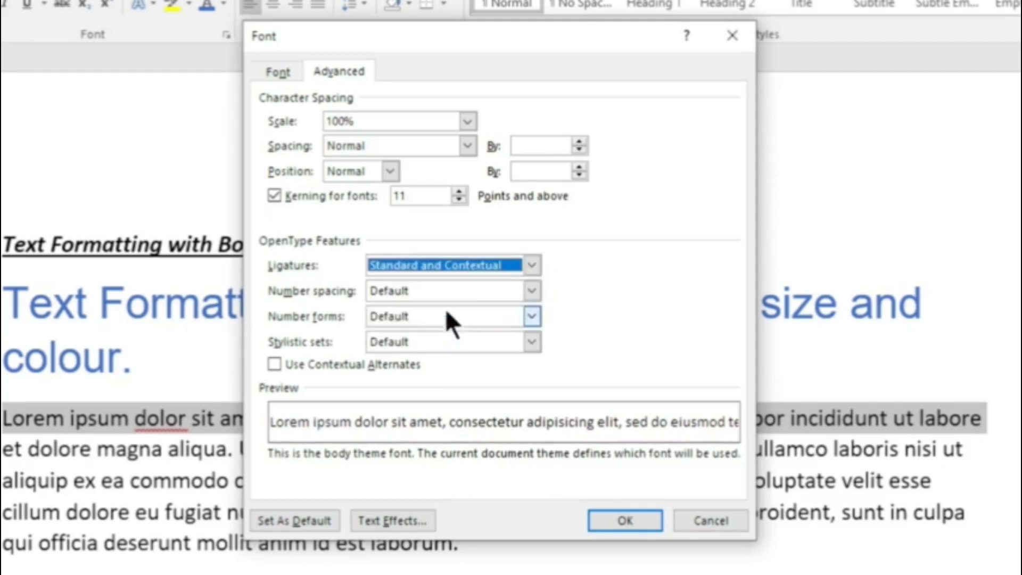
left_click(532, 265)
left_click(437, 319)
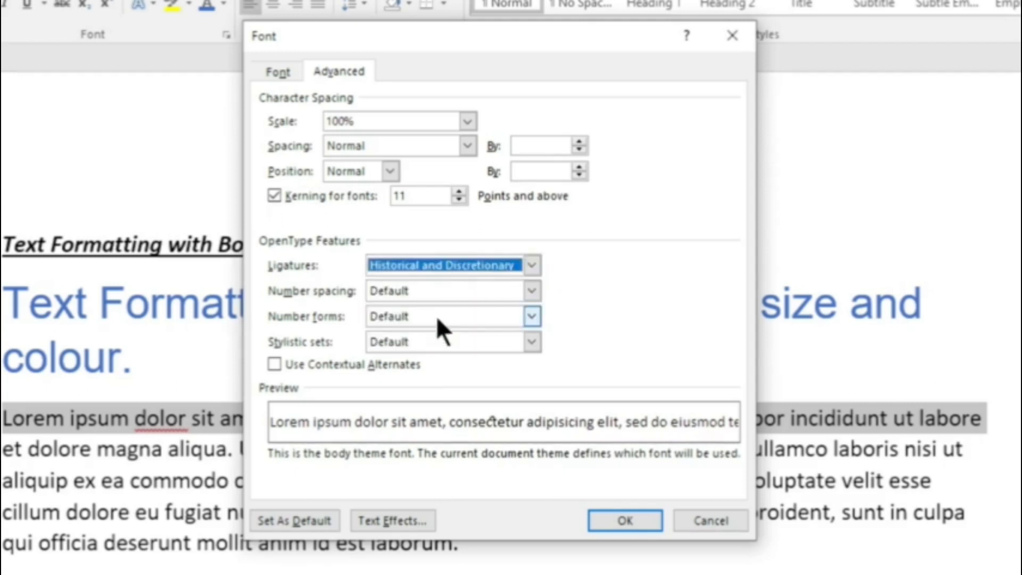
left_click(532, 265)
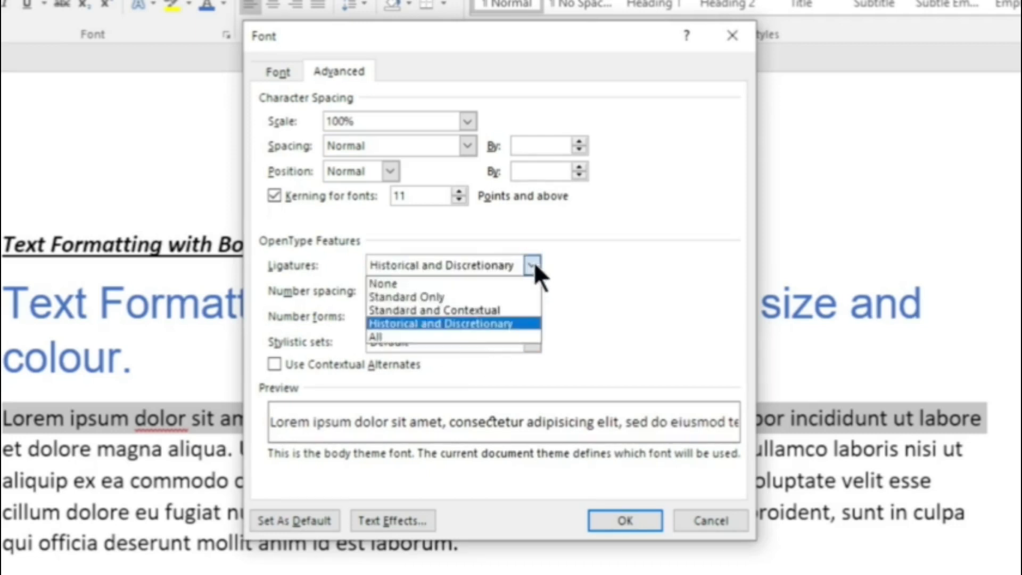
left_click(468, 336)
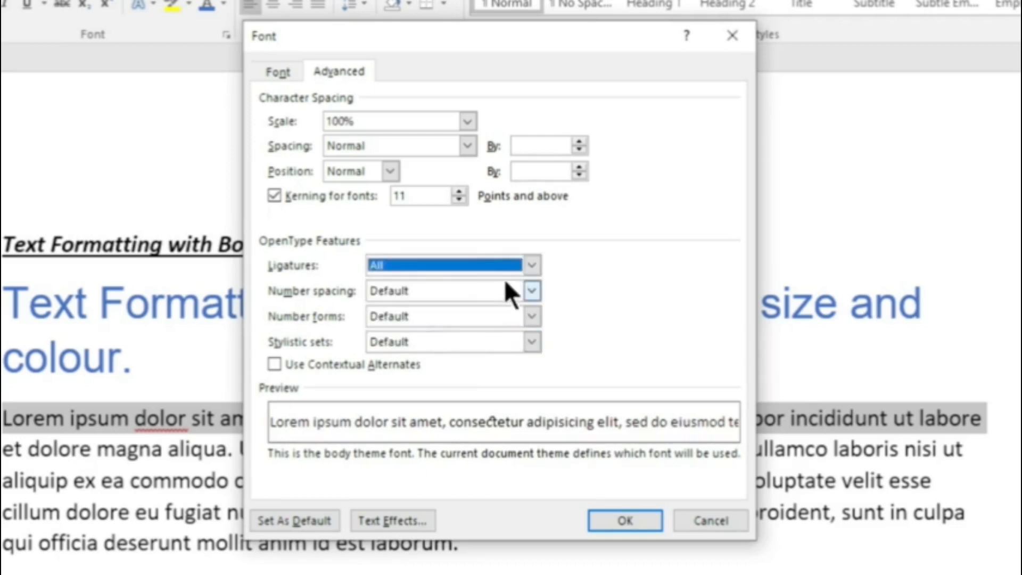
Step: Set the ligatures to None and view the number spacing and number forms options, leaving both at Default
left_click(531, 264)
left_click(391, 283)
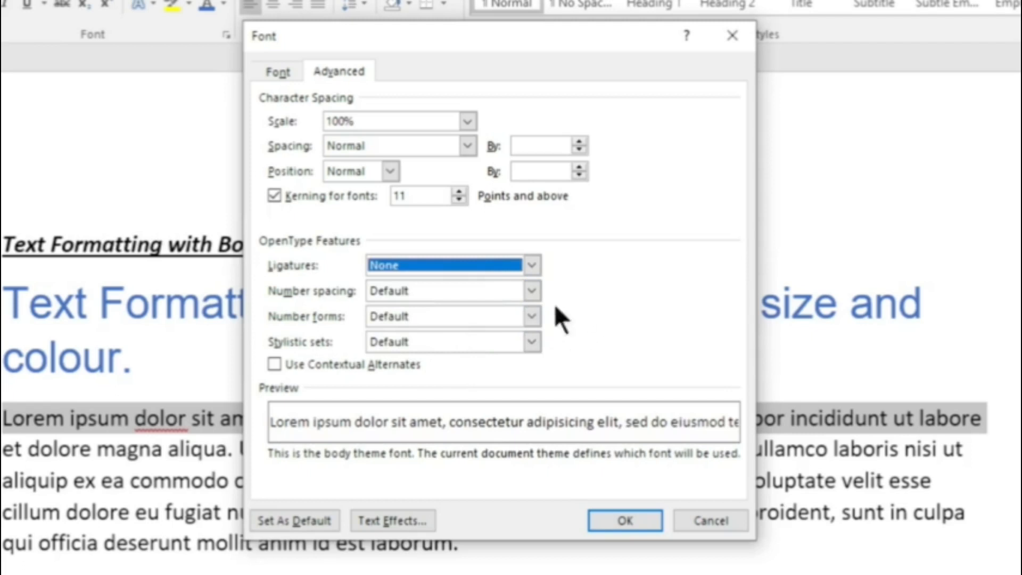
left_click(531, 291)
left_click(583, 274)
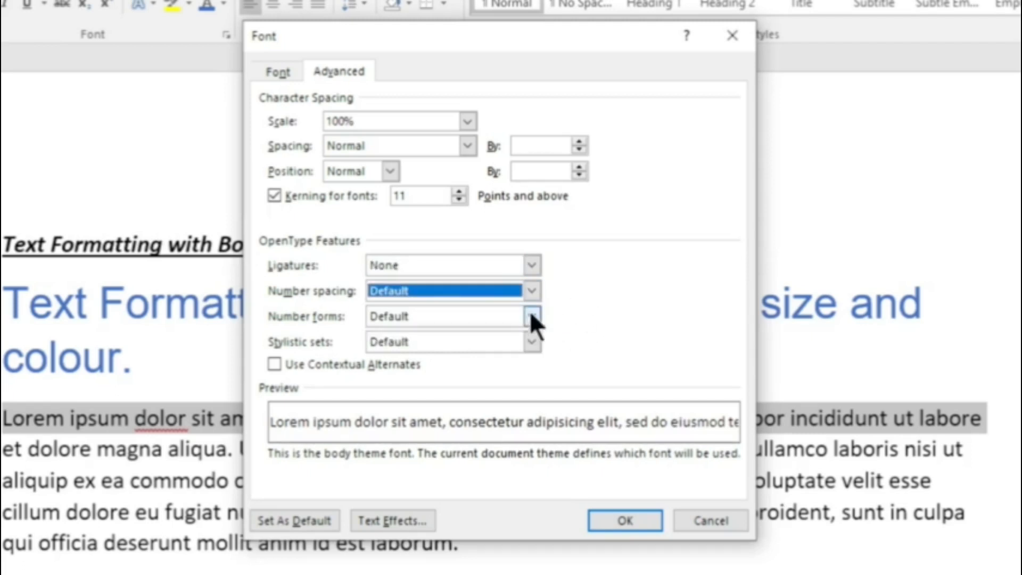
left_click(531, 316)
left_click(558, 321)
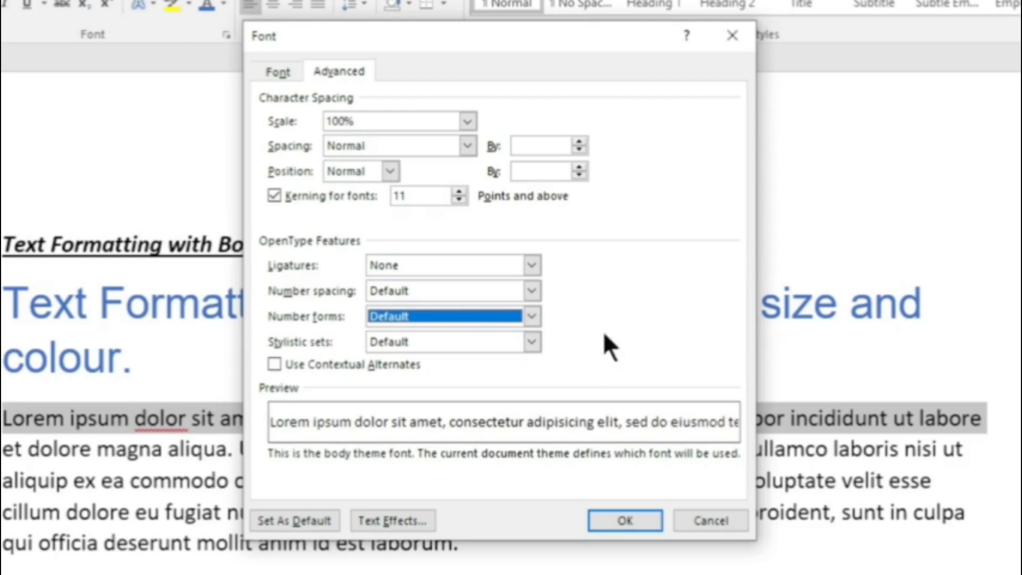
Step: Open the text effects settings and examine the text fill, fill color and text outline options
left_click(395, 519)
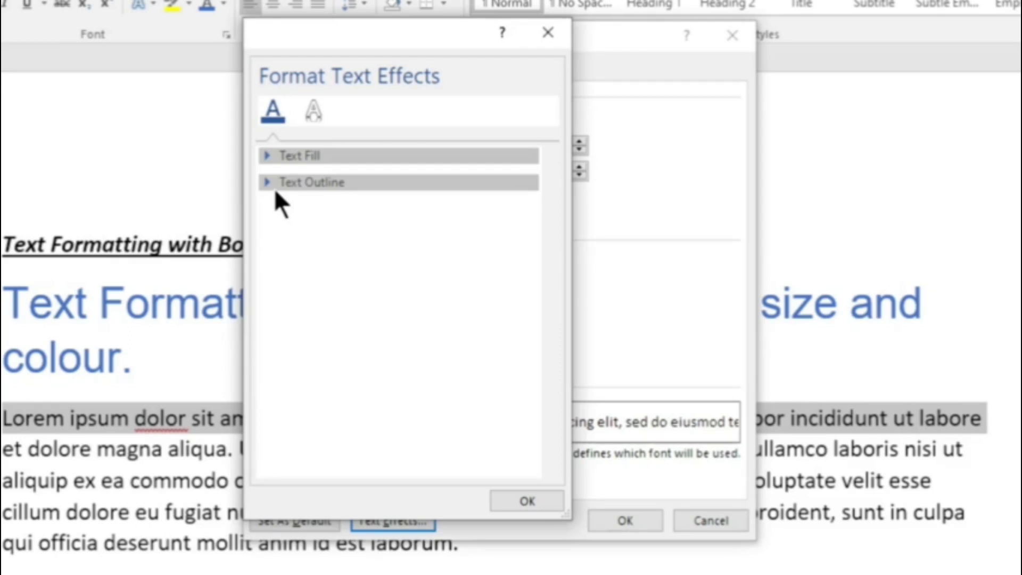
left_click(265, 155)
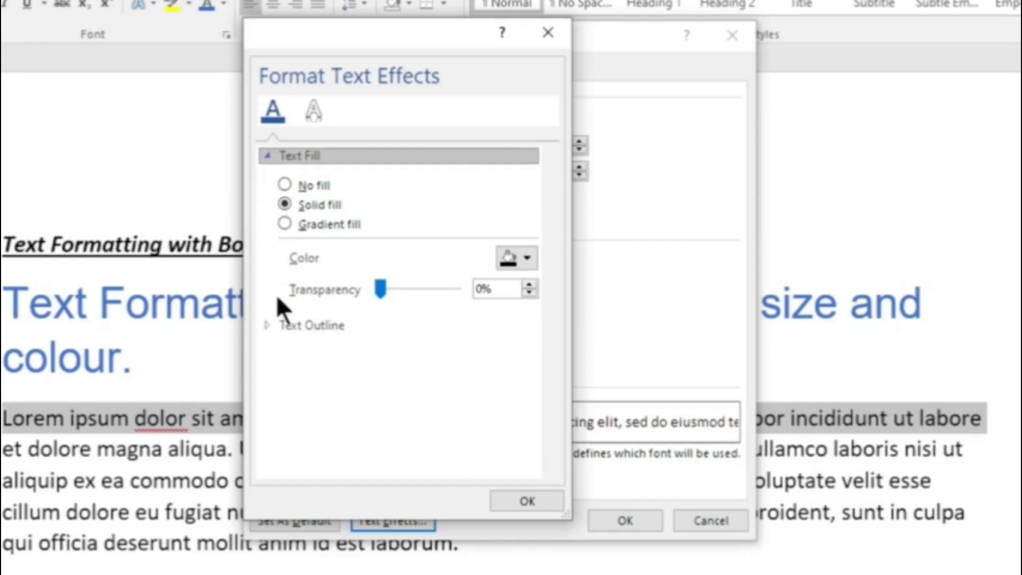
left_click(266, 326)
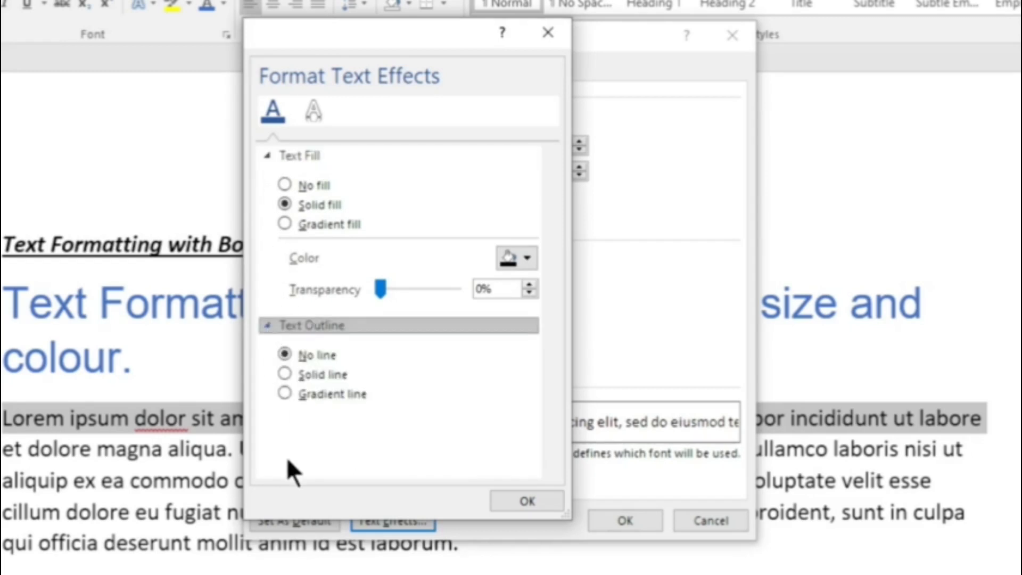
left_click(528, 266)
left_click(528, 266)
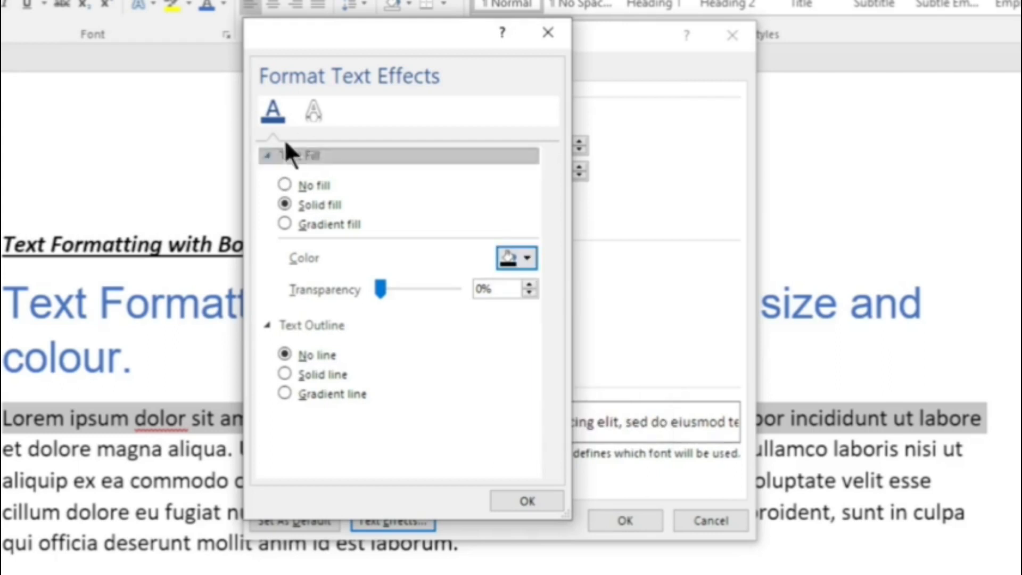
Step: Look through the Shadow, Reflection, Glow, Soft Edges and 3-D Format settings of the text effects, collapsing each section after viewing
left_click(316, 111)
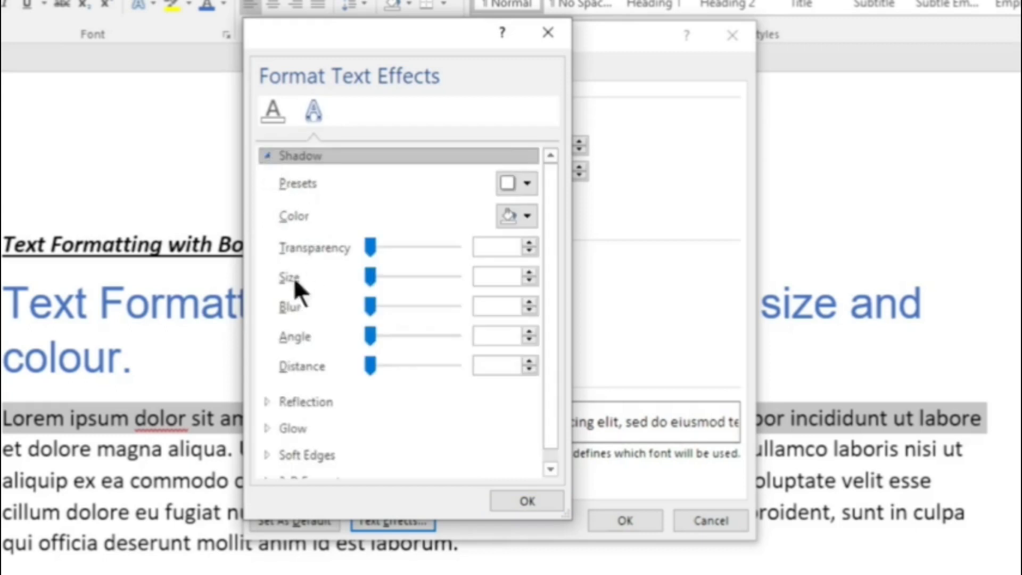
left_click(269, 160)
left_click(267, 182)
left_click(266, 184)
left_click(270, 207)
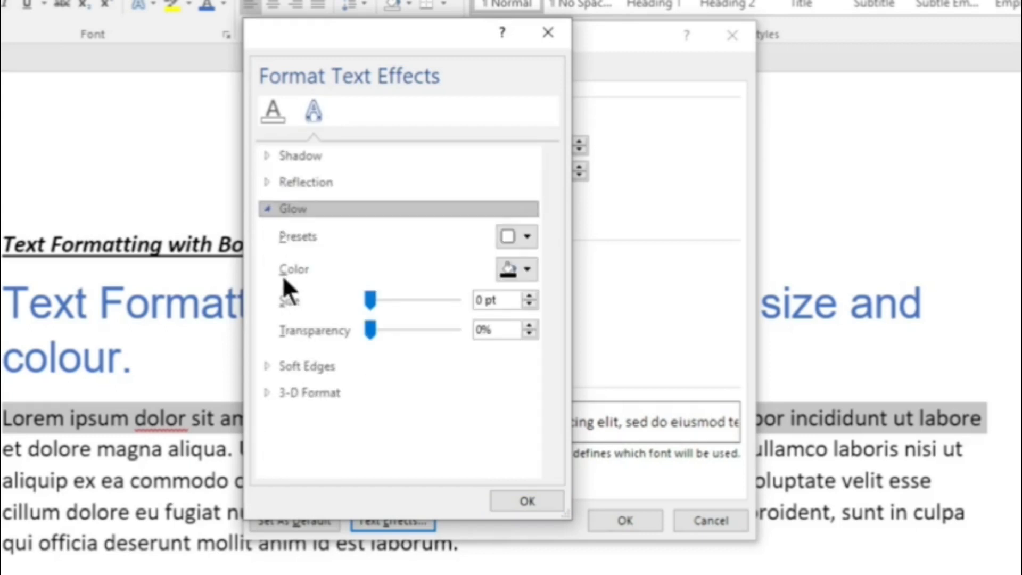
left_click(267, 209)
left_click(273, 237)
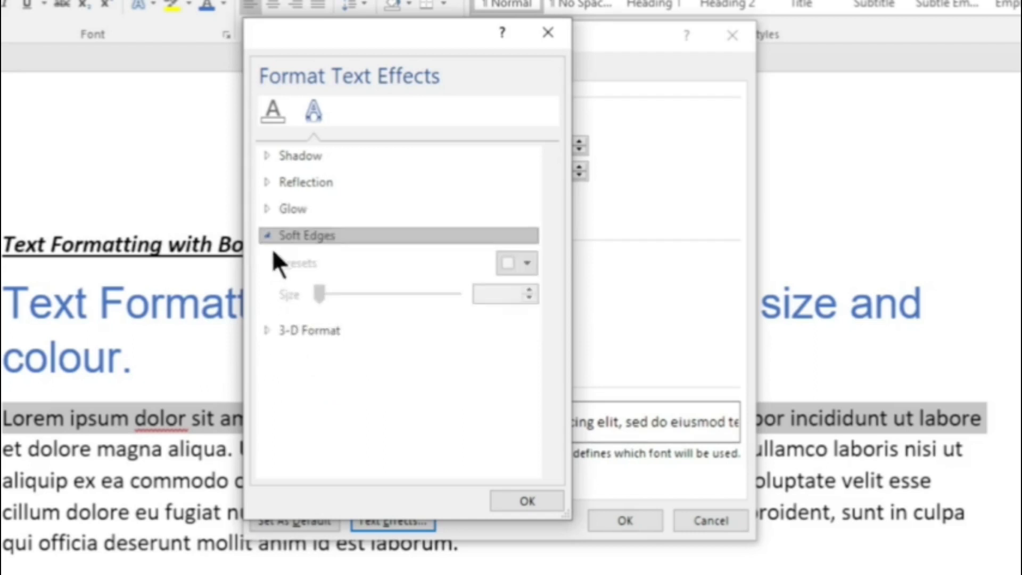
left_click(267, 232)
left_click(267, 256)
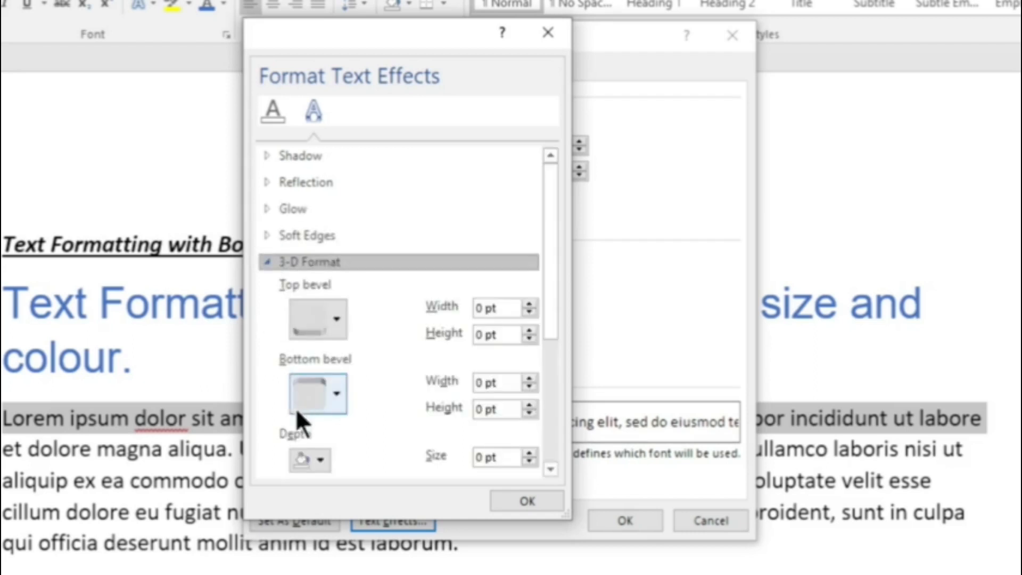
left_click(265, 260)
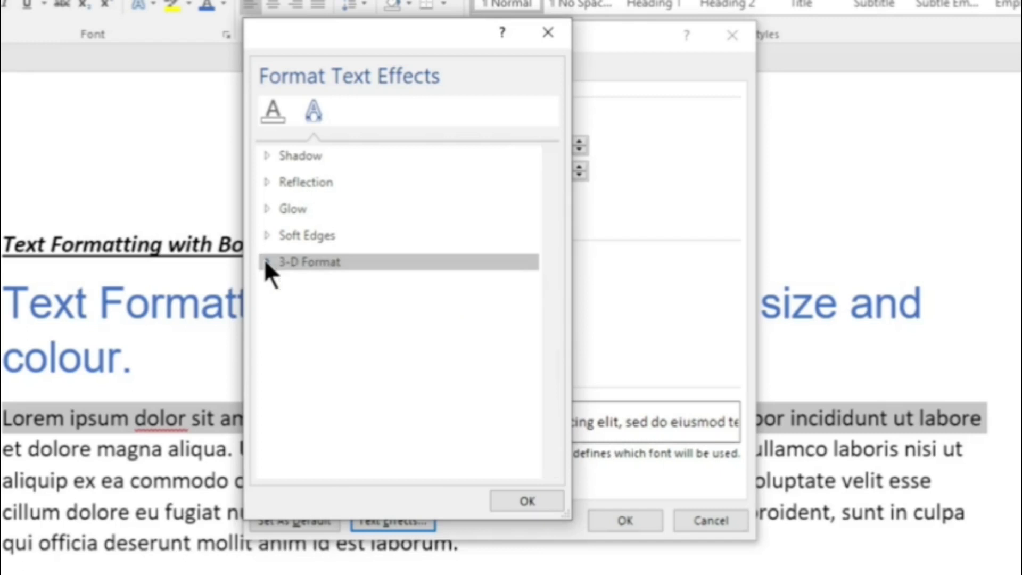
Step: Review the Shadow settings of the text effects once more and close the text effects settings
left_click(269, 154)
scroll(551, 405, "down", 1)
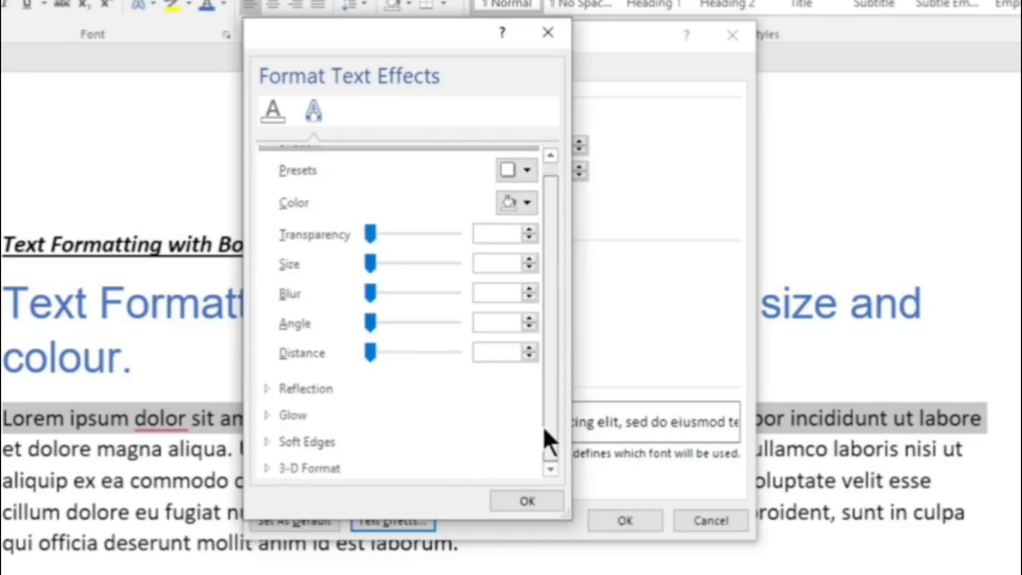
left_click(551, 156)
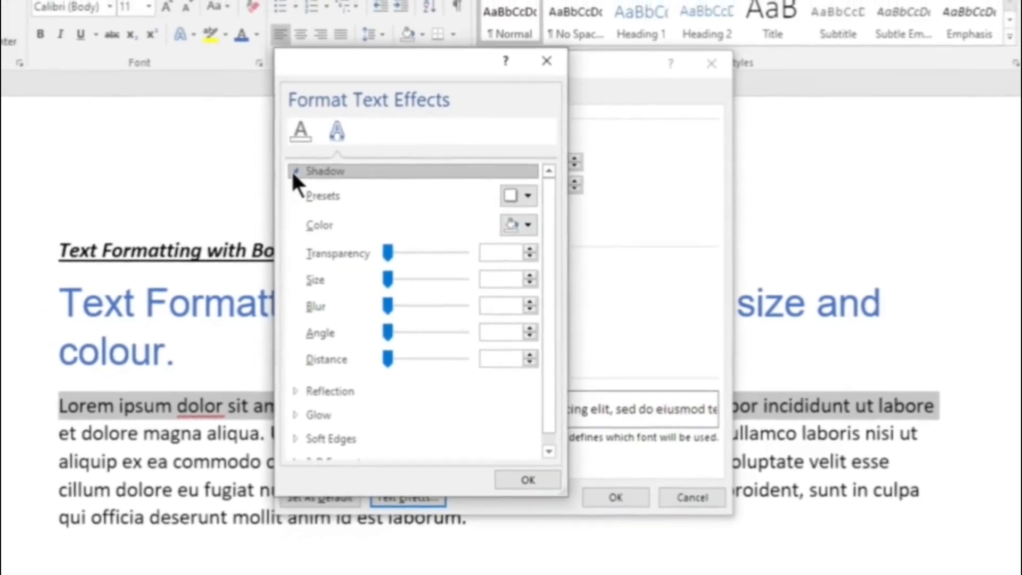
left_click(290, 165)
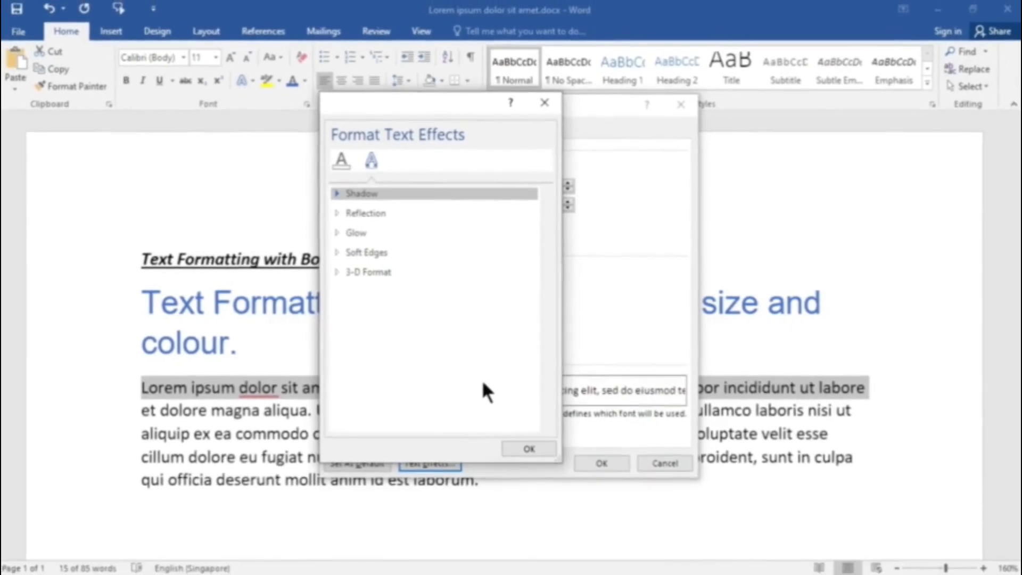
left_click(532, 448)
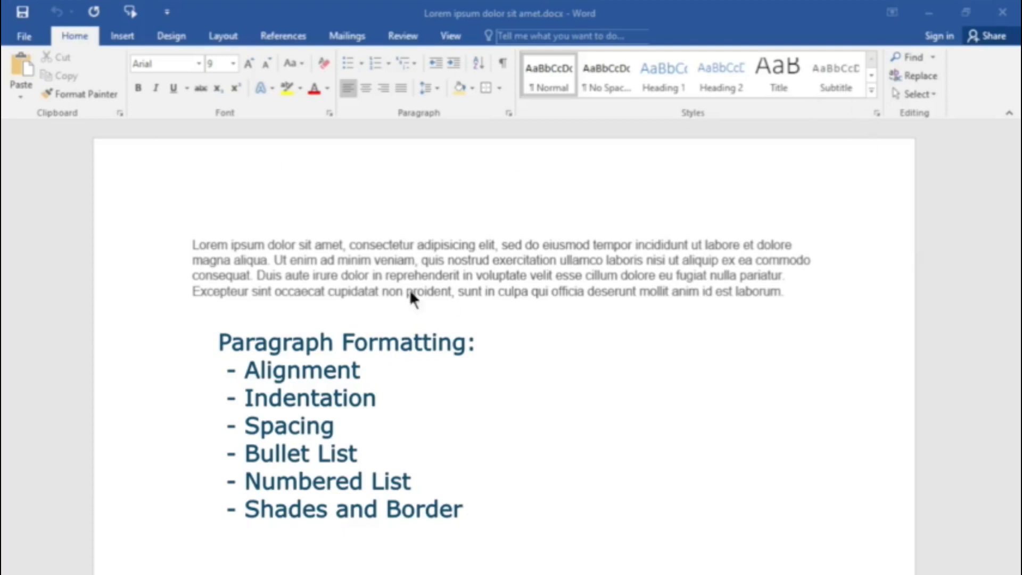
Step: Select the whole Lorem ipsum paragraph and try the left, center and right alignments, finishing with Justify
left_click(190, 239)
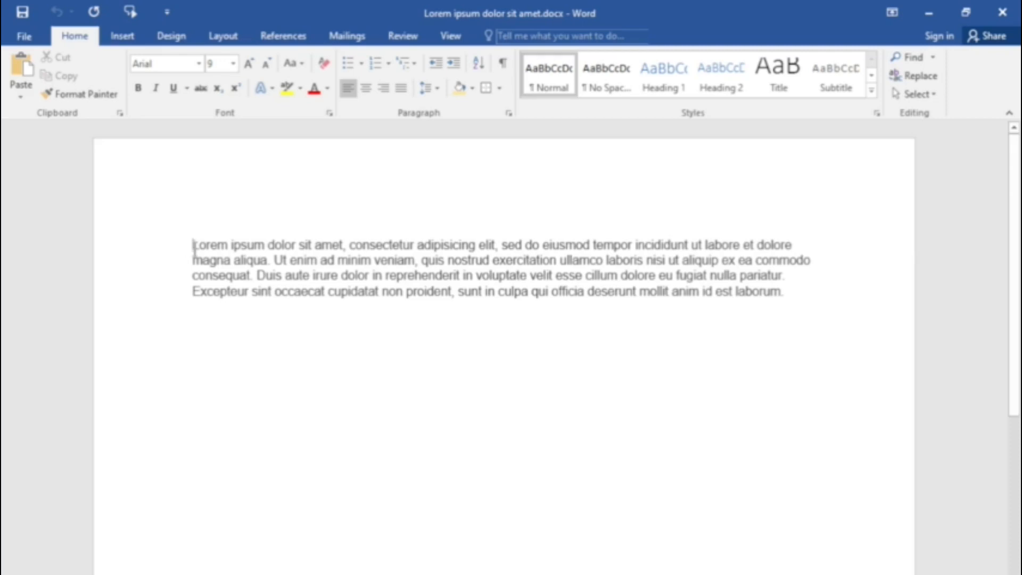
left_click(786, 291, "shift")
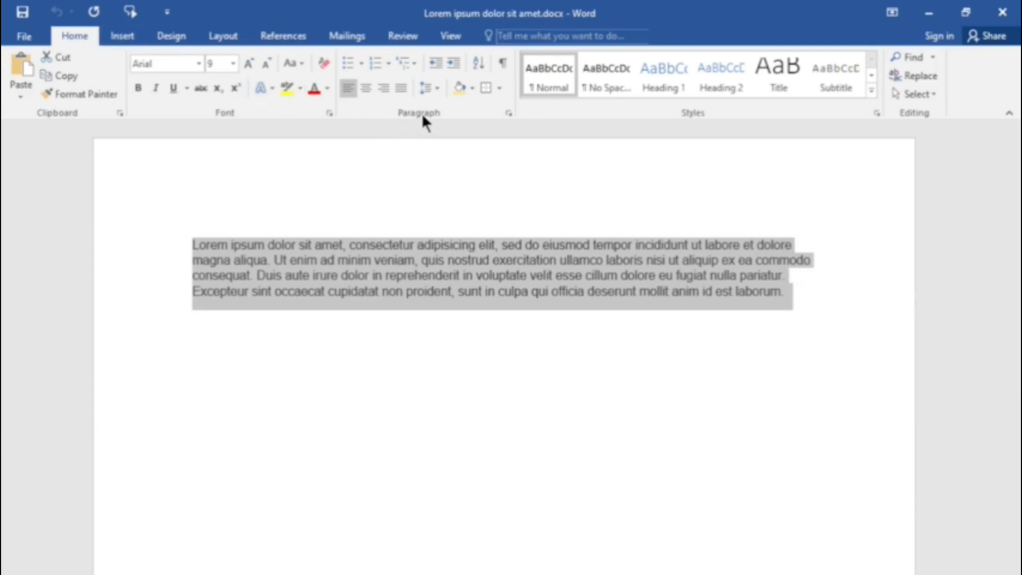
left_click(349, 86)
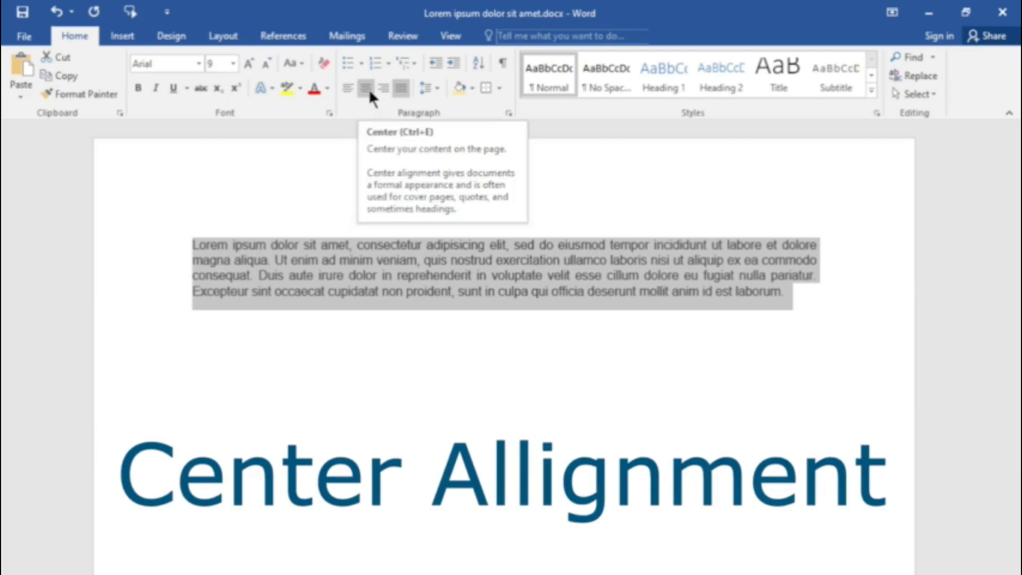
left_click(366, 88)
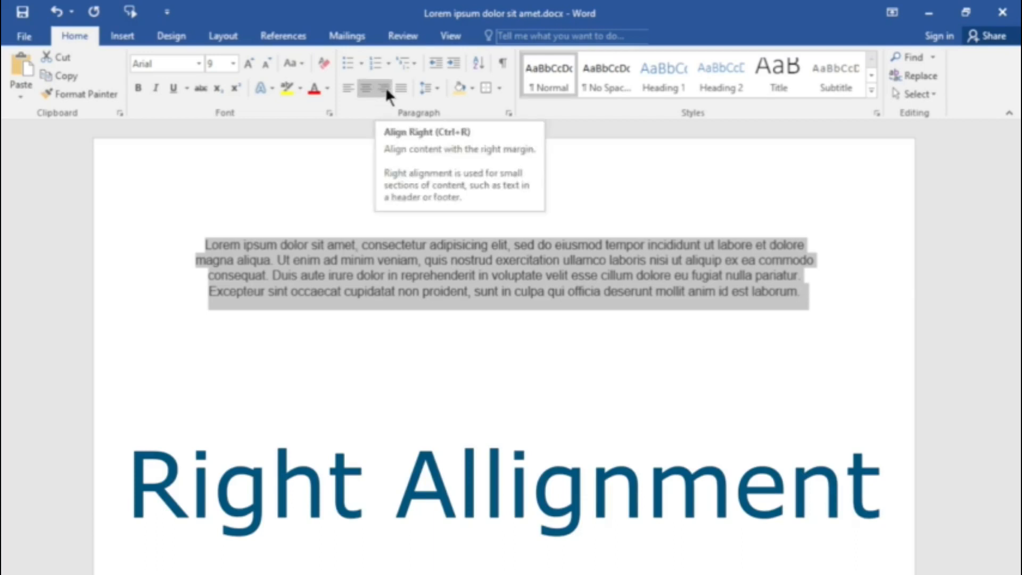
left_click(385, 86)
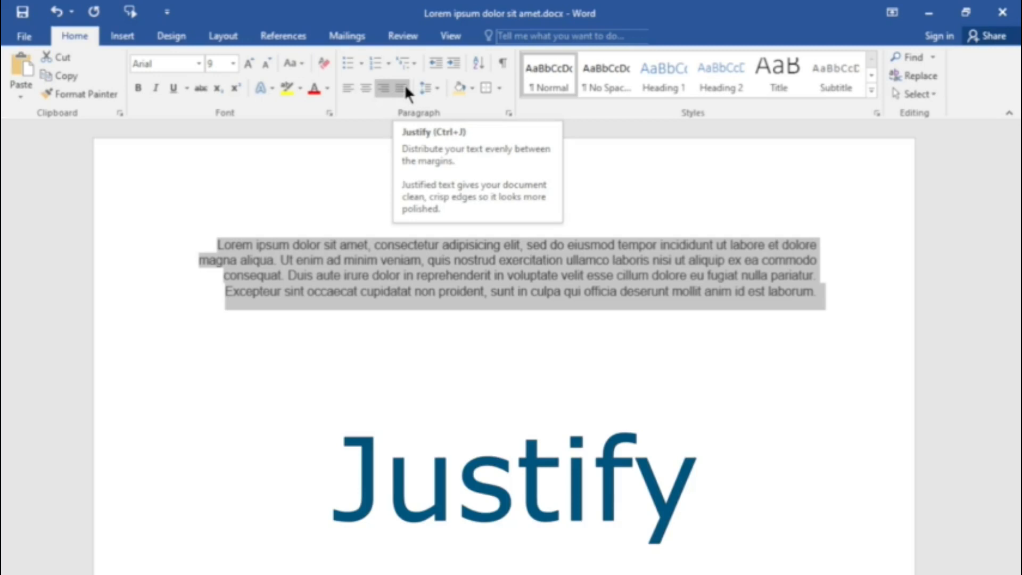
left_click(404, 84)
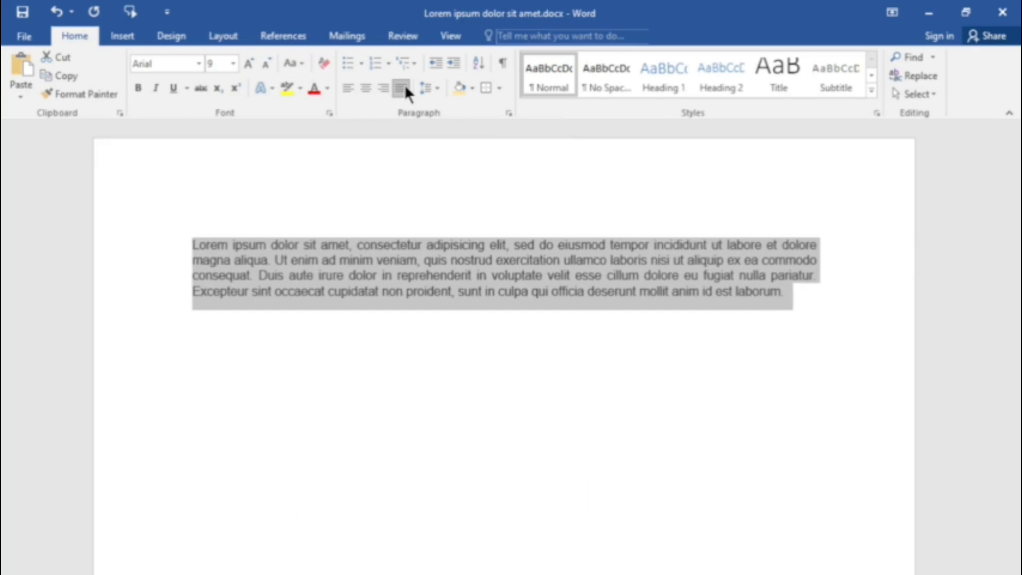
Step: Set the line spacing of the selected paragraph to Double in the paragraph settings
left_click(508, 112)
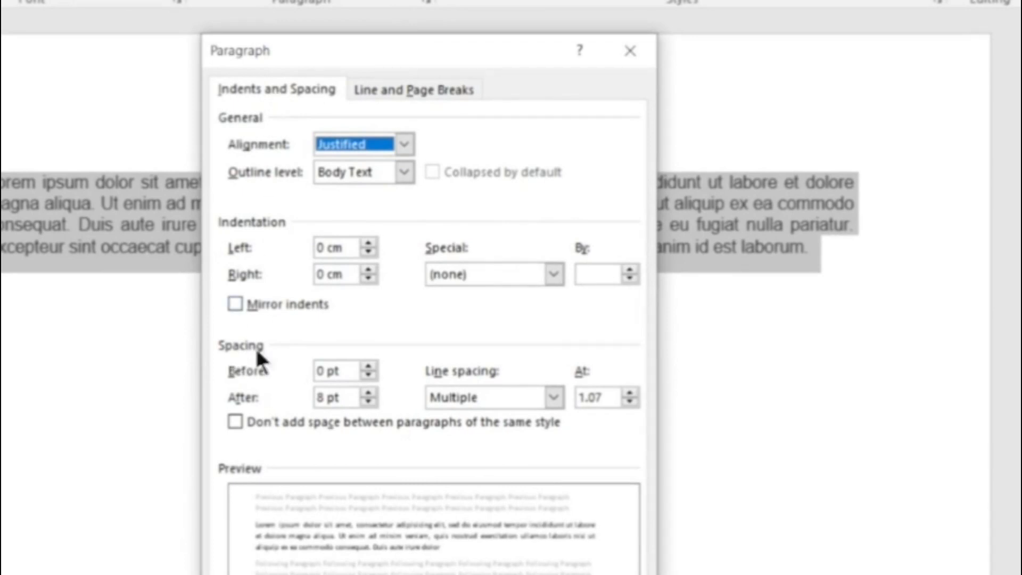
left_click(553, 399)
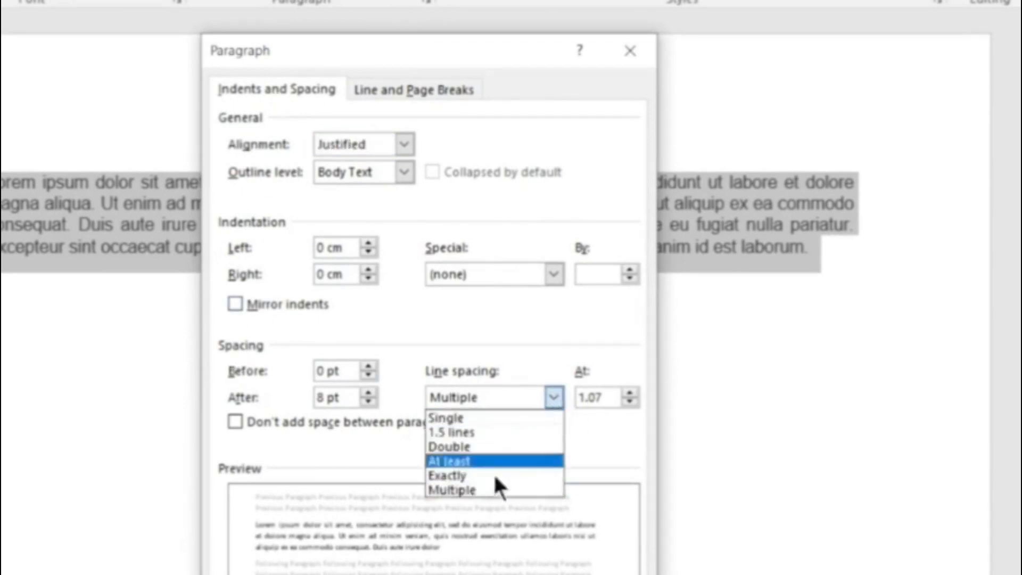
left_click(459, 445)
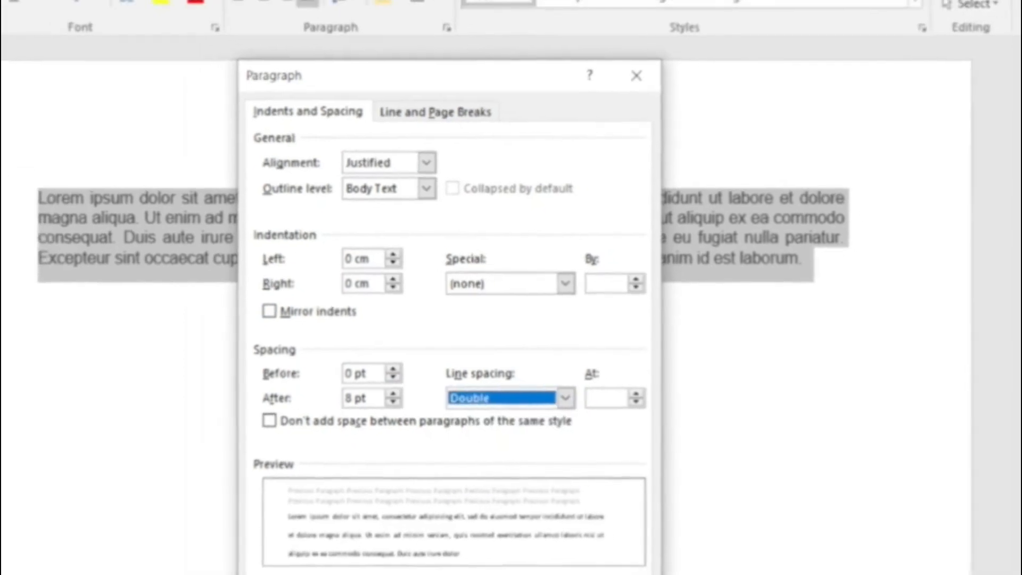
left_click(552, 572)
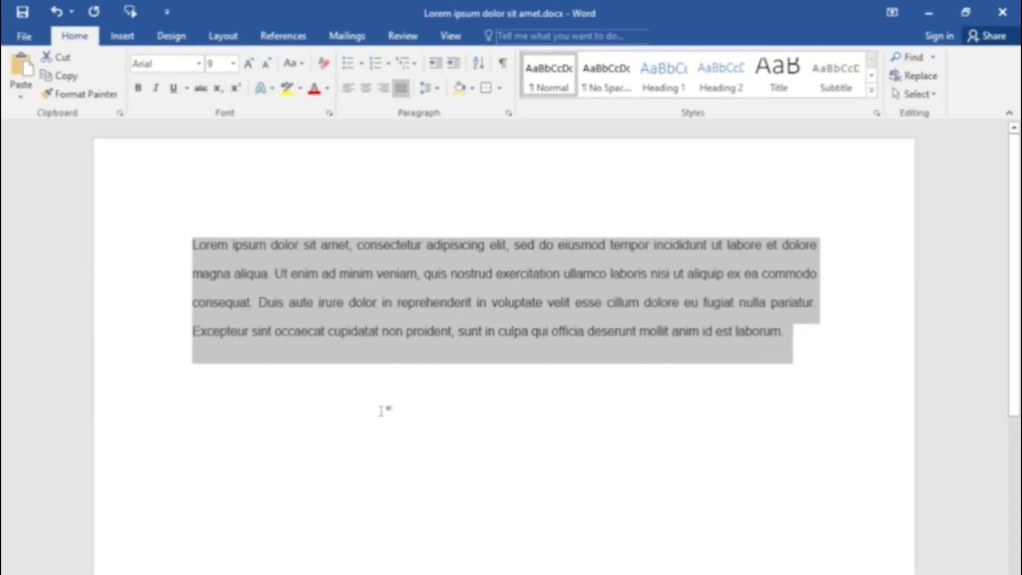
Step: Deselect the paragraph and show the ruler in the document view
left_click(304, 349)
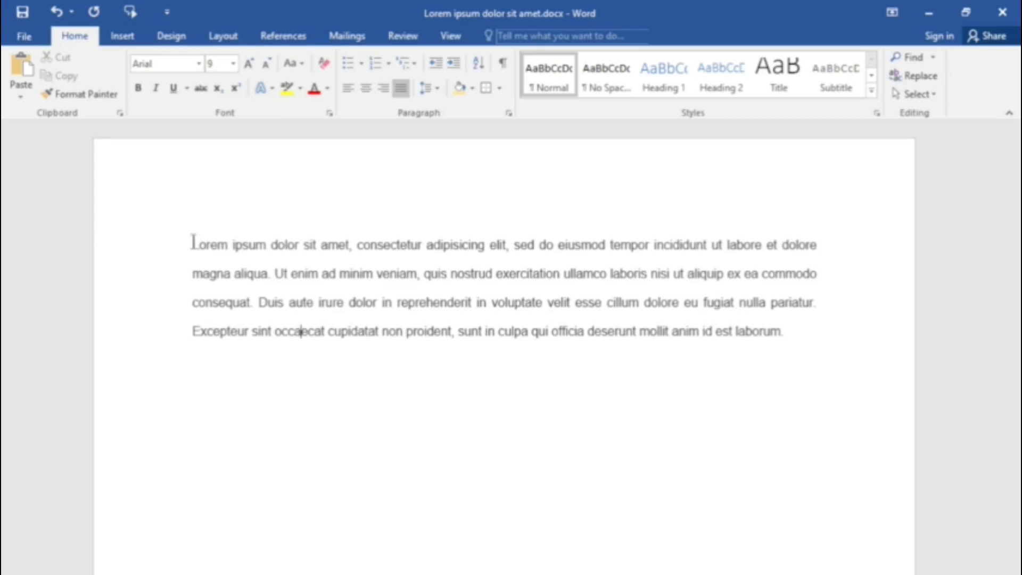
left_click(452, 36)
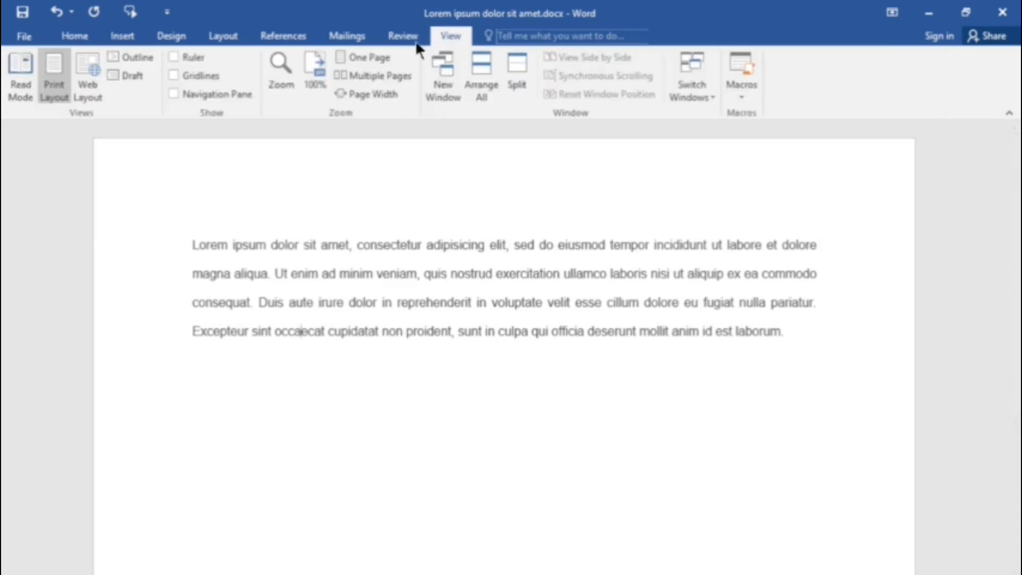
left_click(172, 58)
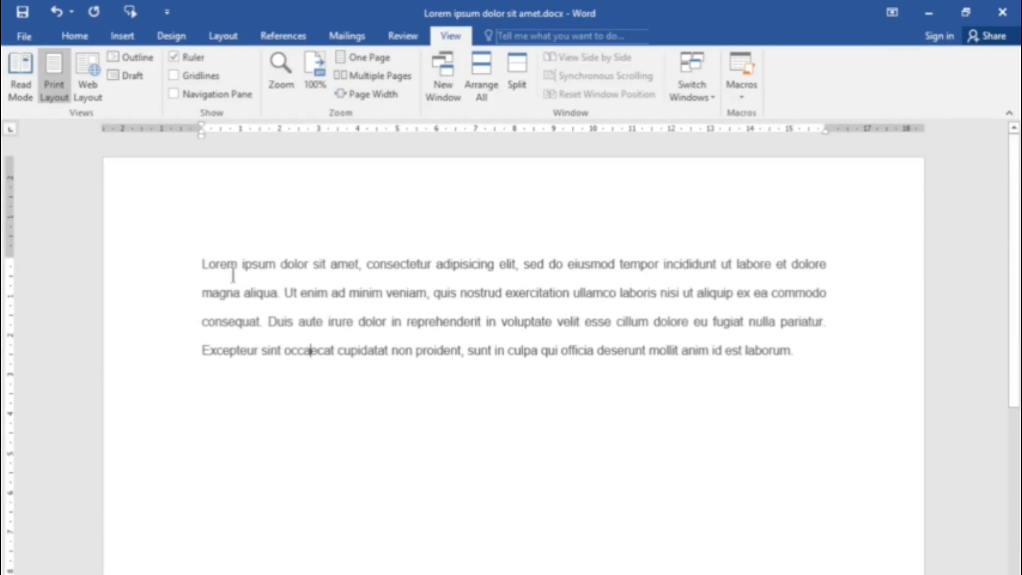
Step: Apply a special First line indentation of 1.27 cm to the Lorem ipsum paragraph
left_click(203, 263)
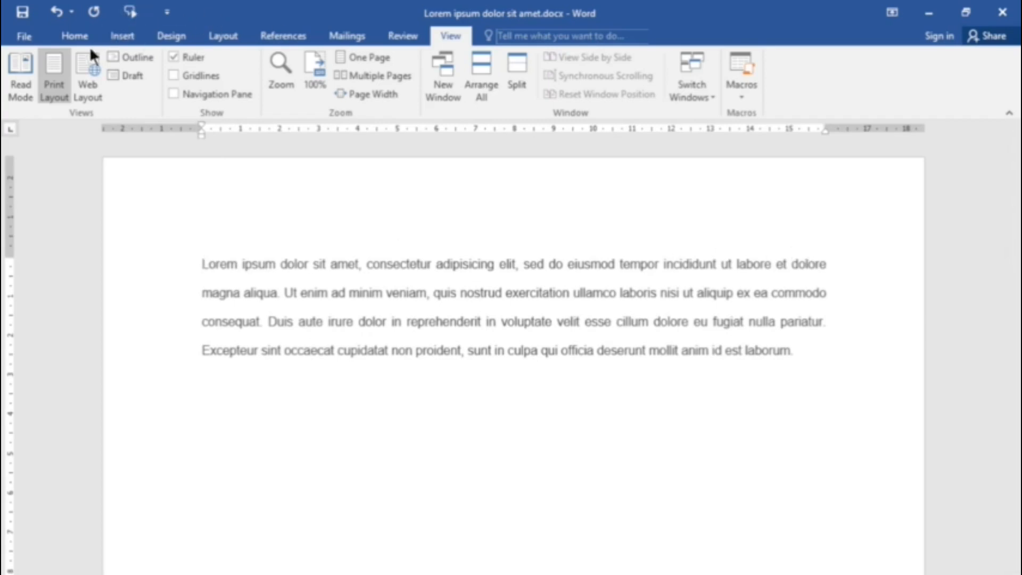
left_click(74, 35)
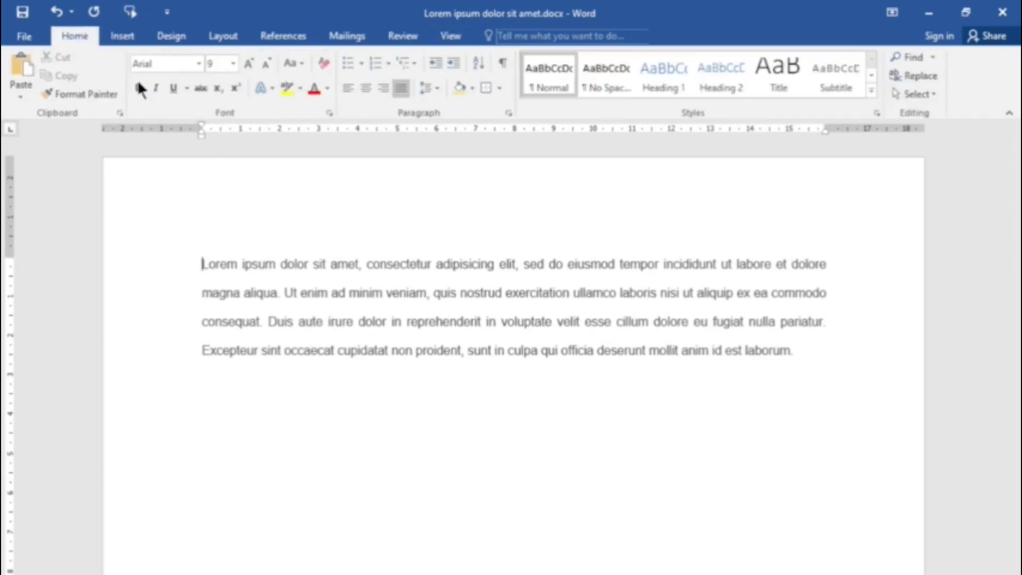
left_click(509, 113)
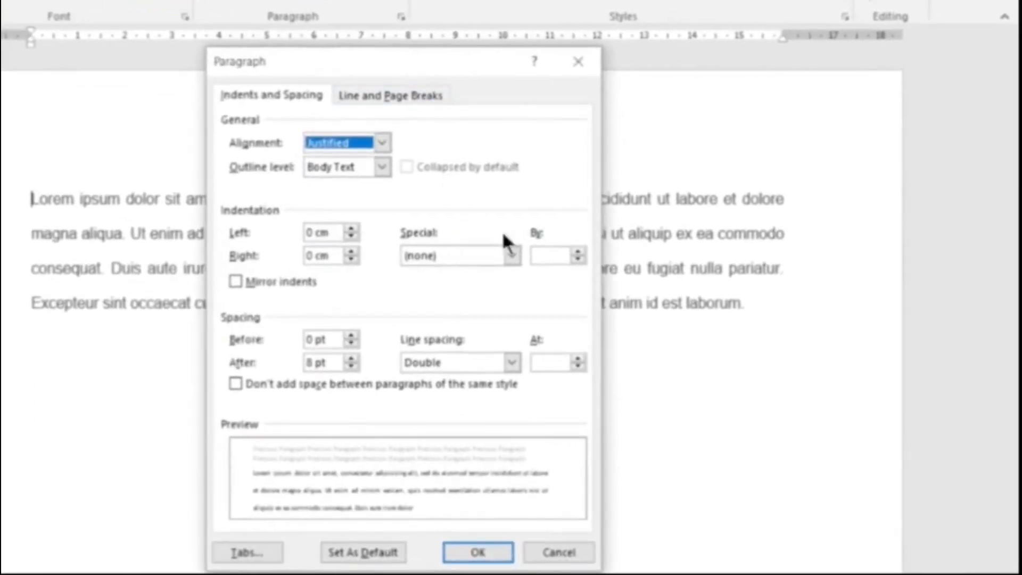
left_click(510, 254)
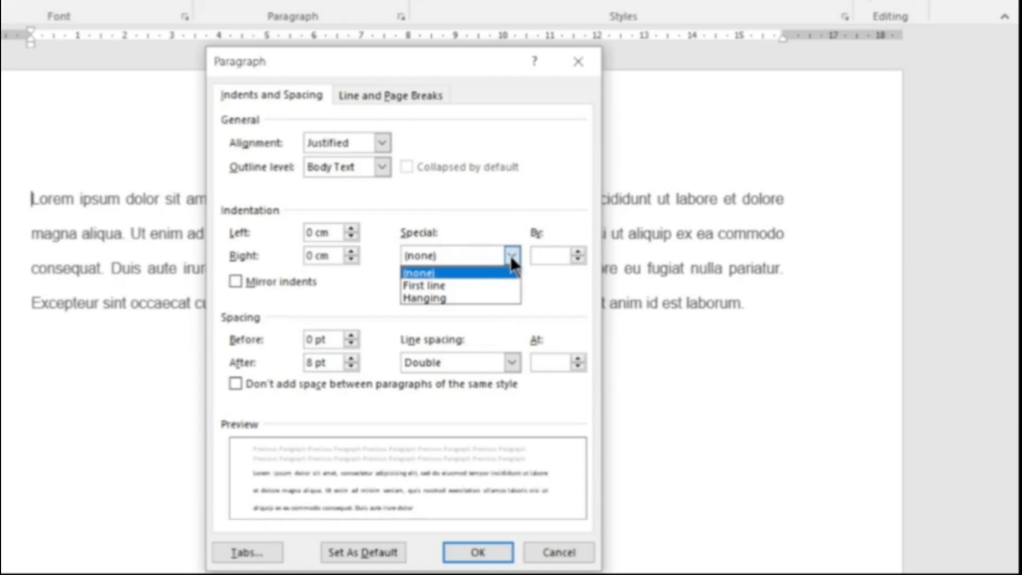
left_click(449, 288)
left_click(478, 552)
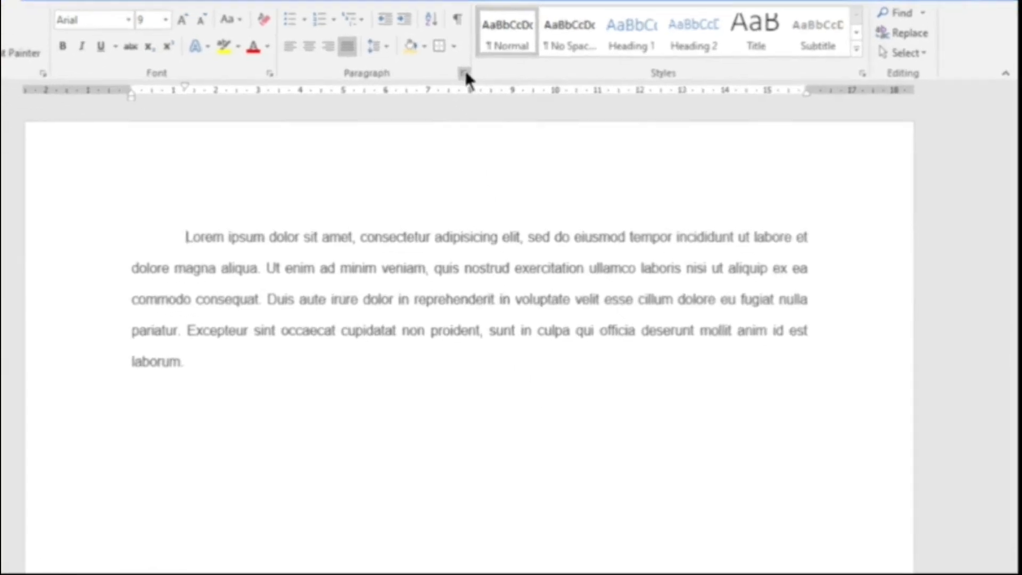
Step: Change the Lorem ipsum paragraph's special indentation to Hanging by 1.27 cm
left_click(464, 74)
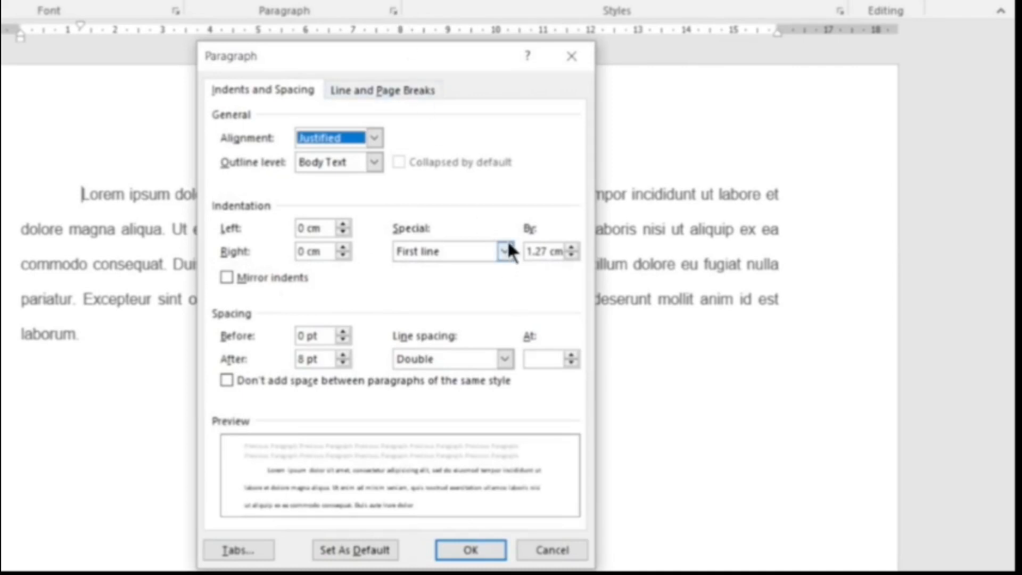
left_click(507, 248)
left_click(432, 291)
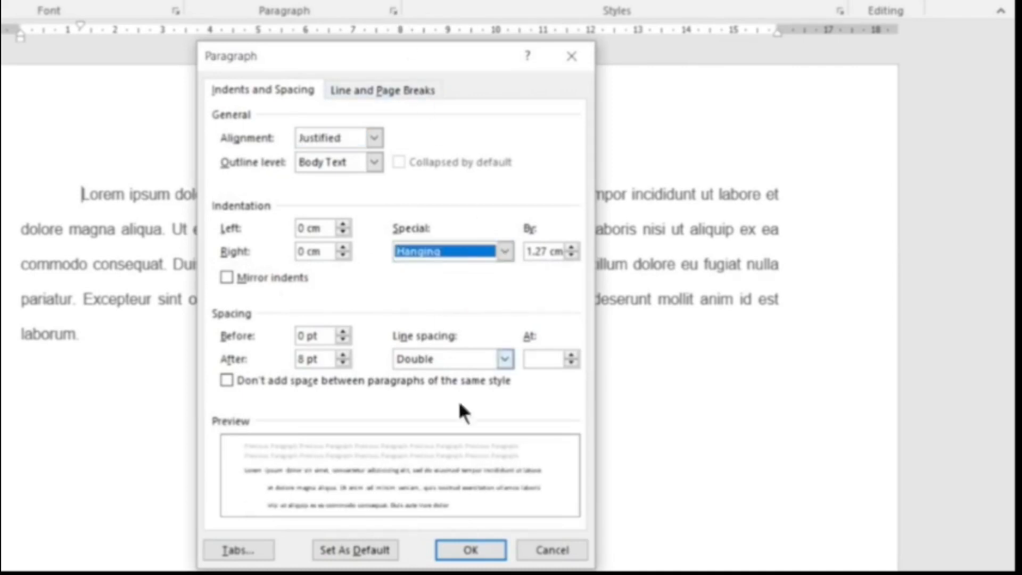
left_click(470, 550)
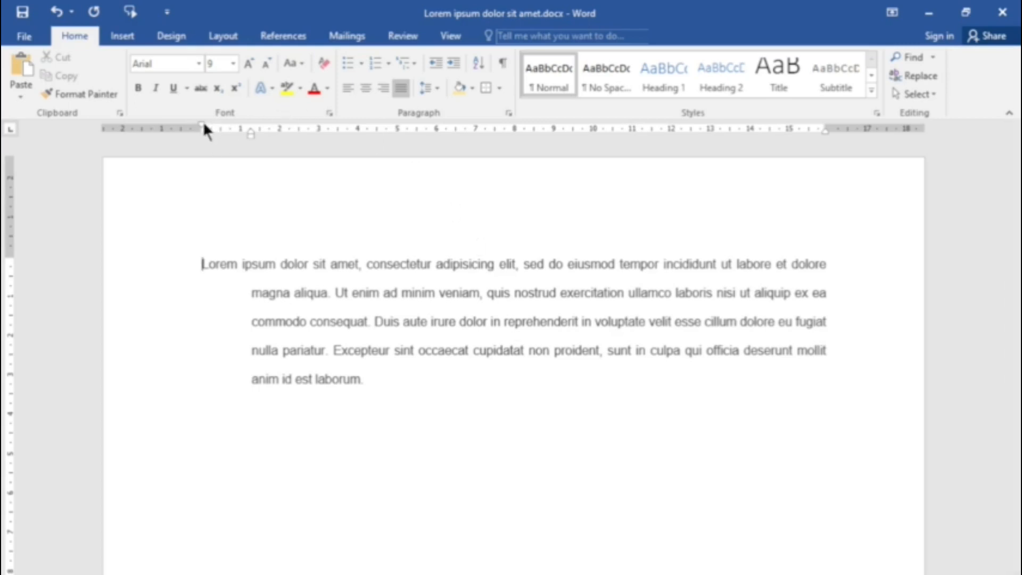
mouse_move(250, 136)
left_mouse_down()
mouse_move(315, 139)
mouse_move(254, 141)
left_mouse_up()
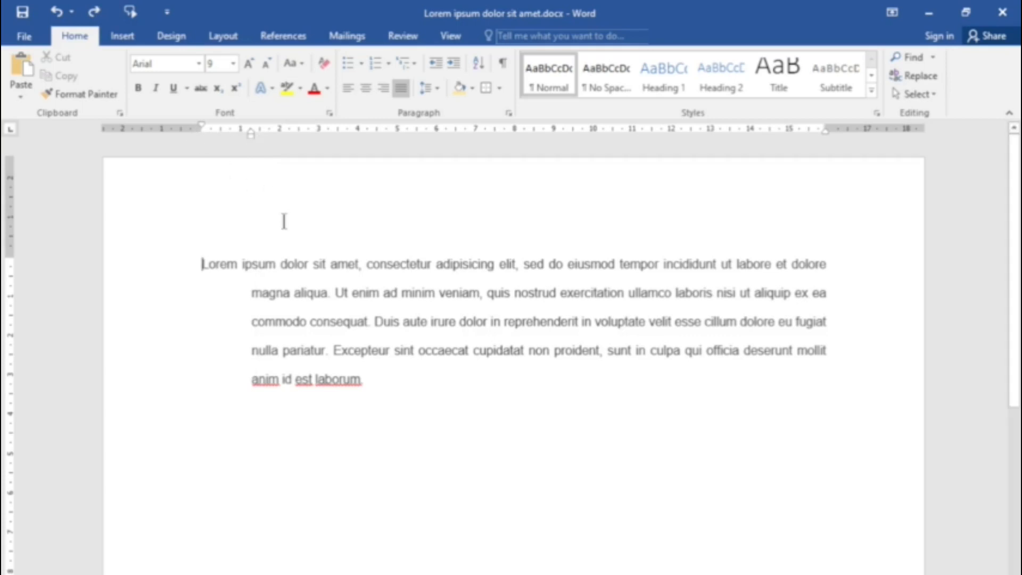
Step: Add a bulleted list below the Lorem ipsum paragraph with the items FRUIT and VEGETABLE
left_click(408, 403)
key("Return")
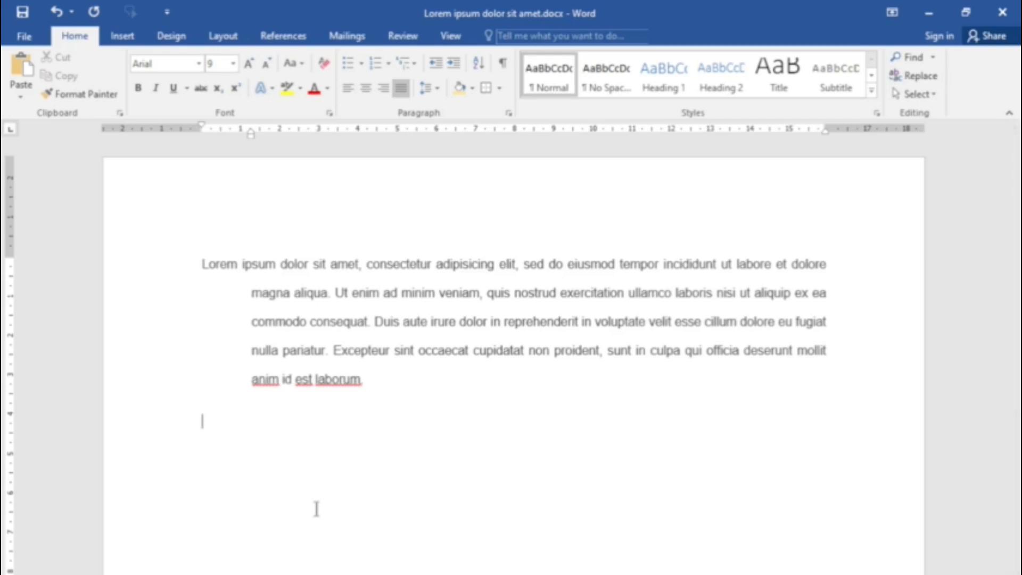
left_click(348, 66)
type("FR")
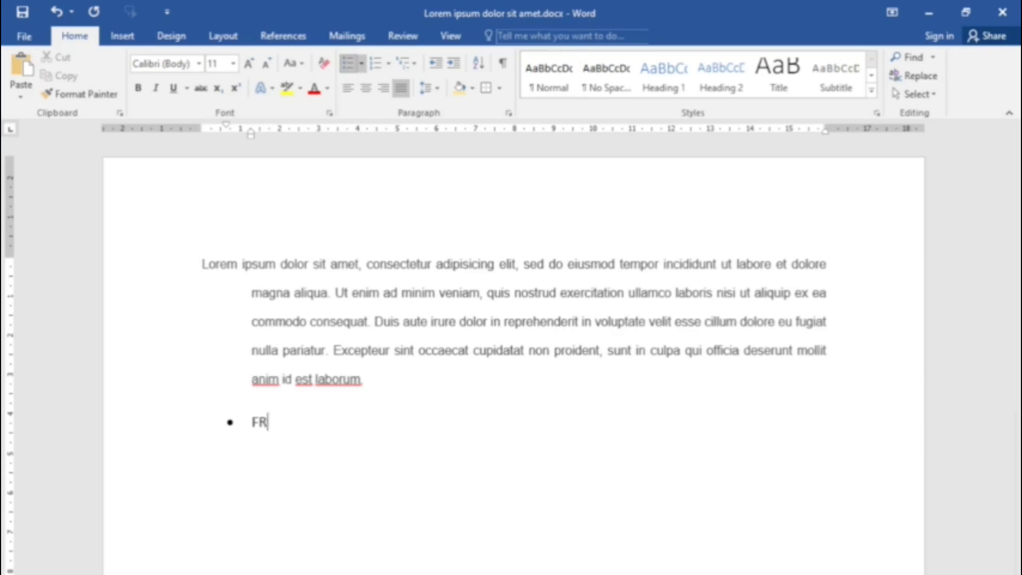
type("UIR")
key("Return")
type("VEGE")
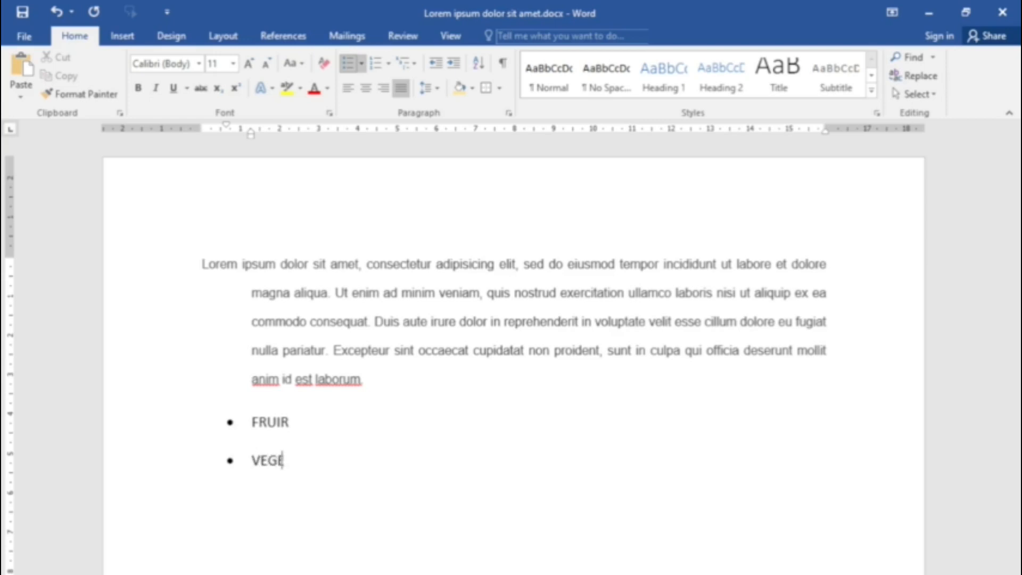
type("TABLE")
left_click(292, 422)
key("BackSpace")
type("T")
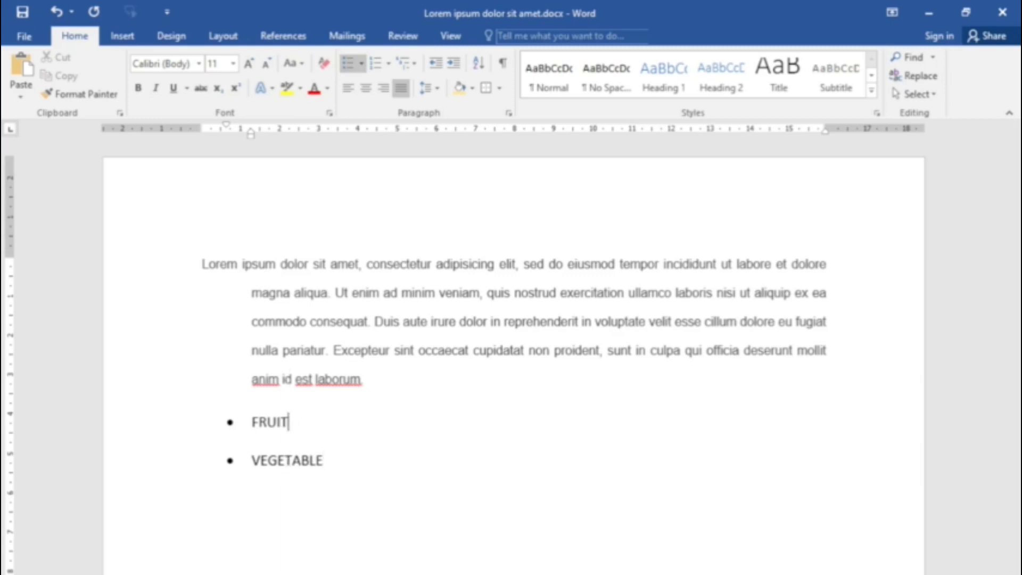
left_click(334, 460)
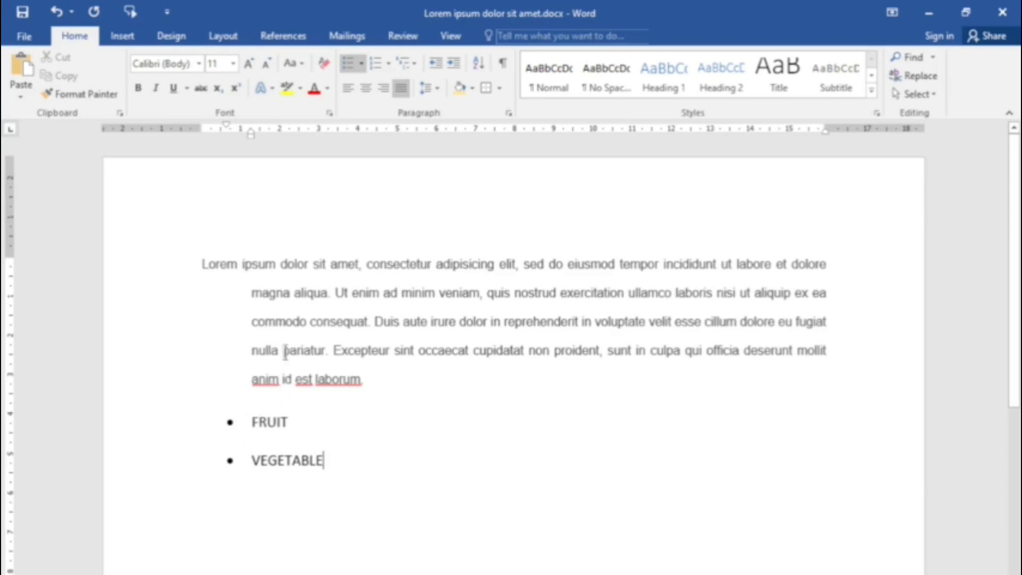
Step: Change the list's bullets to the arrowhead style and remove the bullet from VEGETABLE
left_click(361, 62)
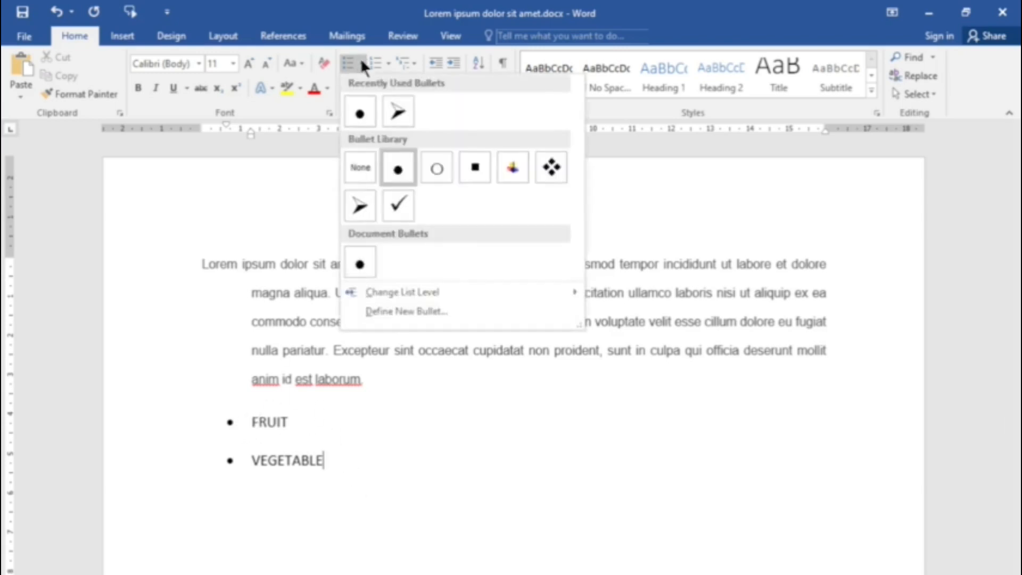
left_click(399, 113)
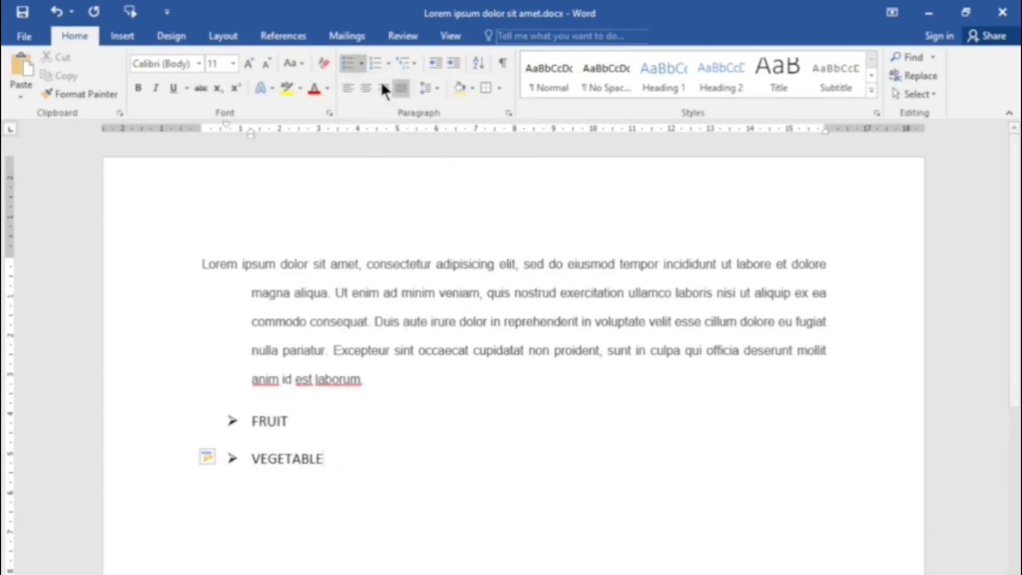
left_click(346, 68)
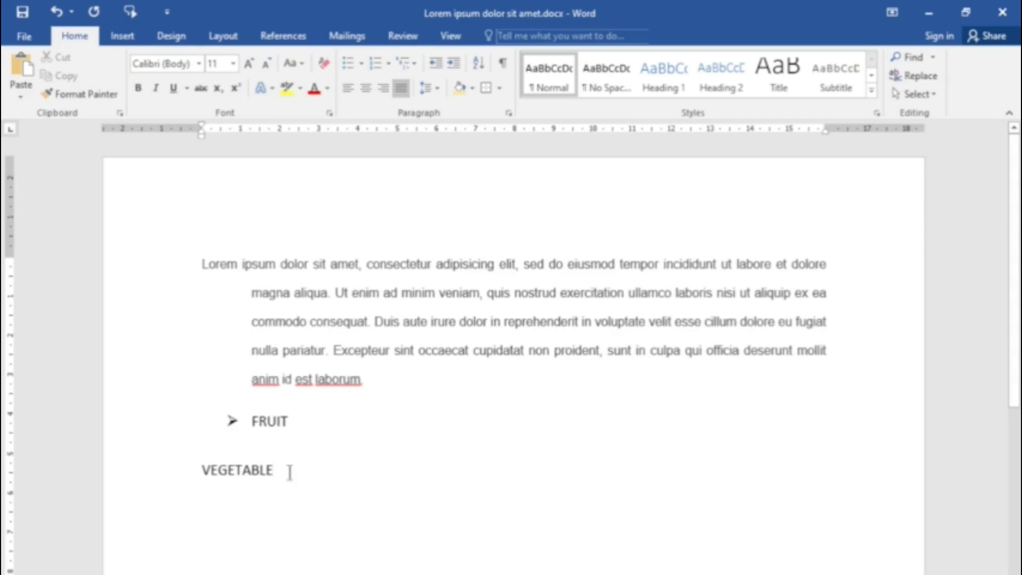
Step: Delete the FRUIT and VEGETABLE lines, leaving an empty line below the paragraph
left_click(253, 421, "shift")
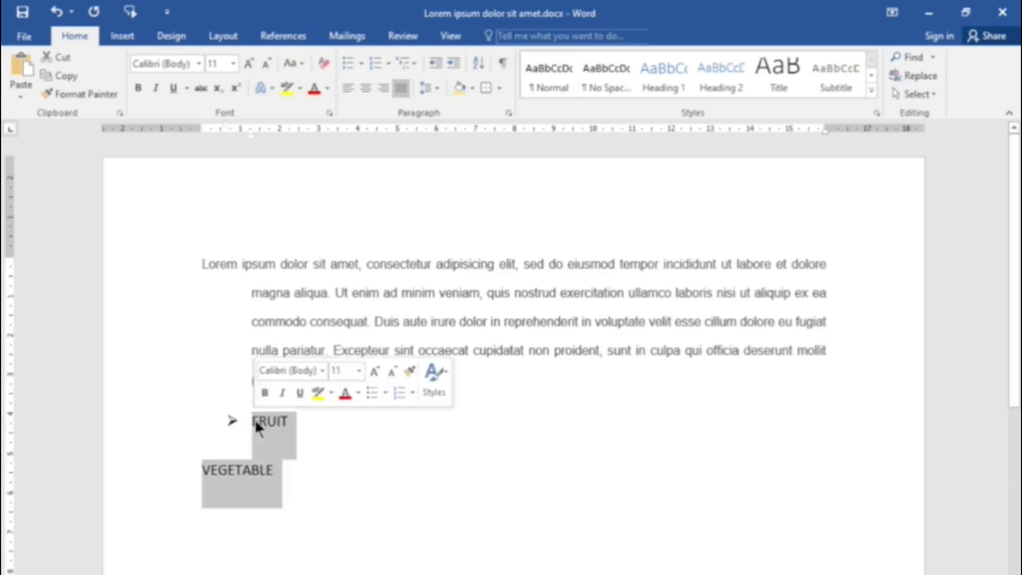
left_click(320, 465)
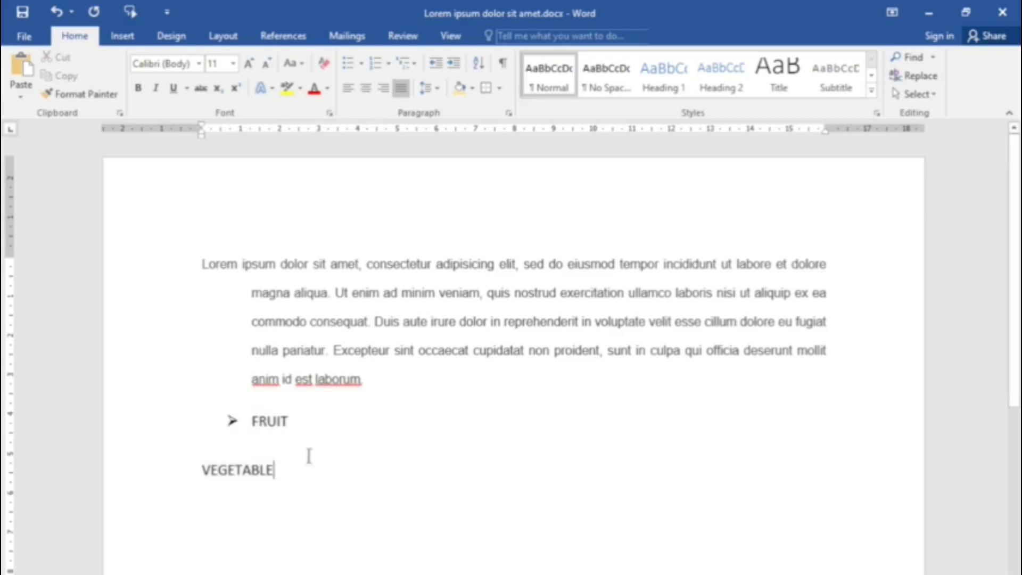
left_click(229, 421, "shift")
key("Delete")
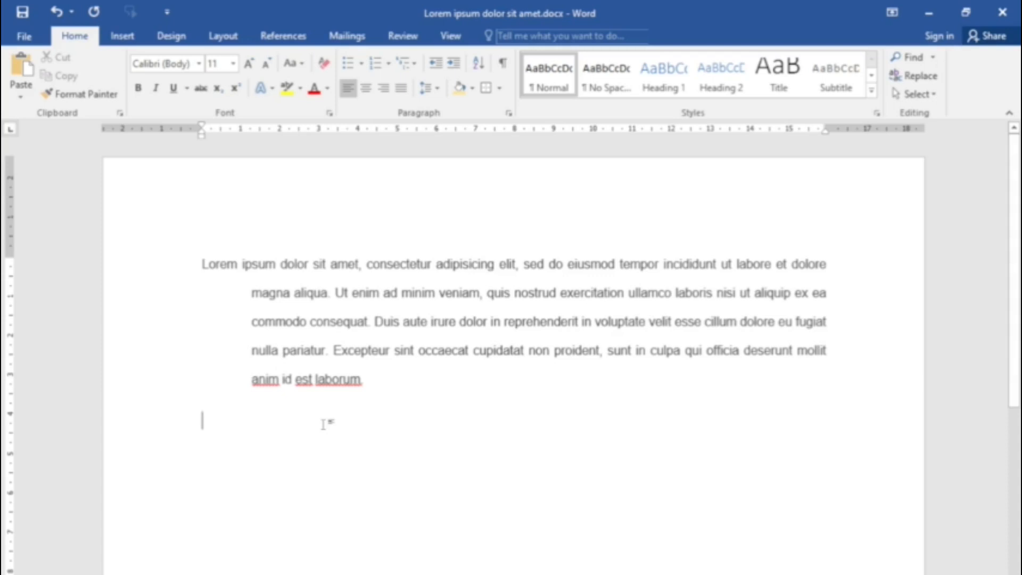
Step: Create a numbered list below the paragraph with the items APPLE, BANANA and PEAR
left_click(376, 64)
type("APPLE")
key("Return")
type("BANANA")
key("Return")
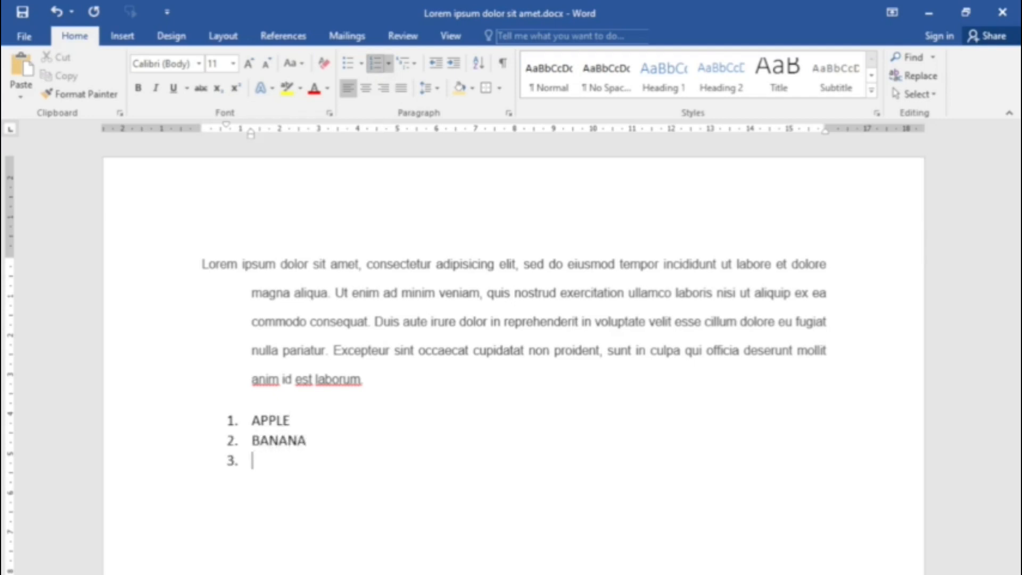
type("PEAR")
key("Return")
Step: Try the 1) 2) 3) number format on the list, switch it to a) b) c), and remove numbering from the empty last line
left_click(390, 58)
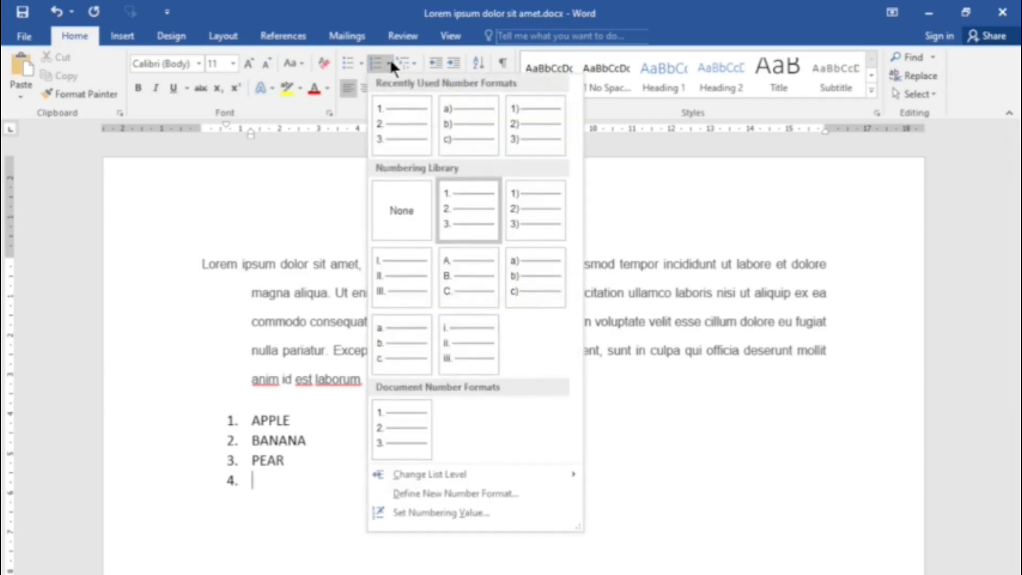
left_click(535, 202)
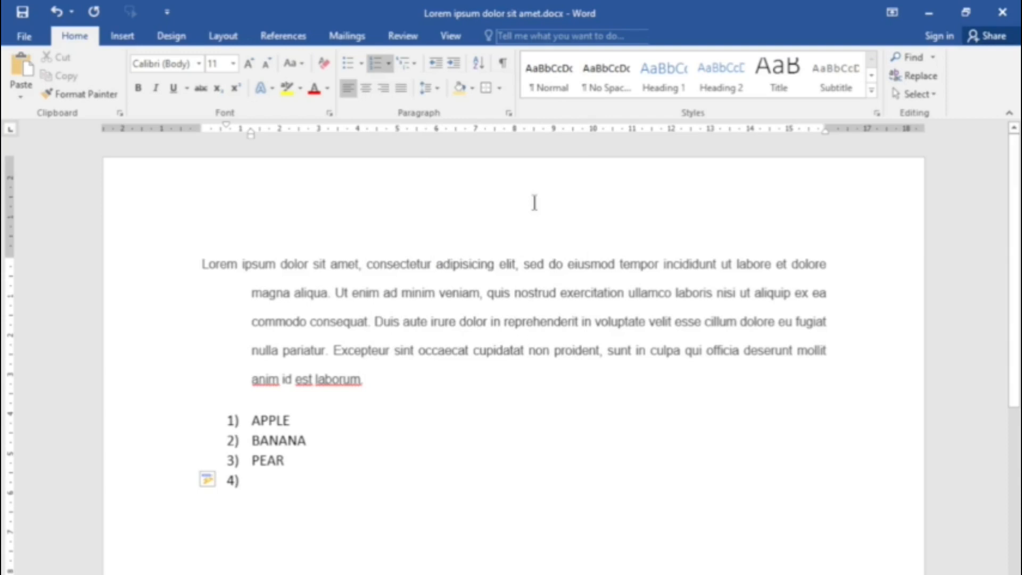
left_click(389, 58)
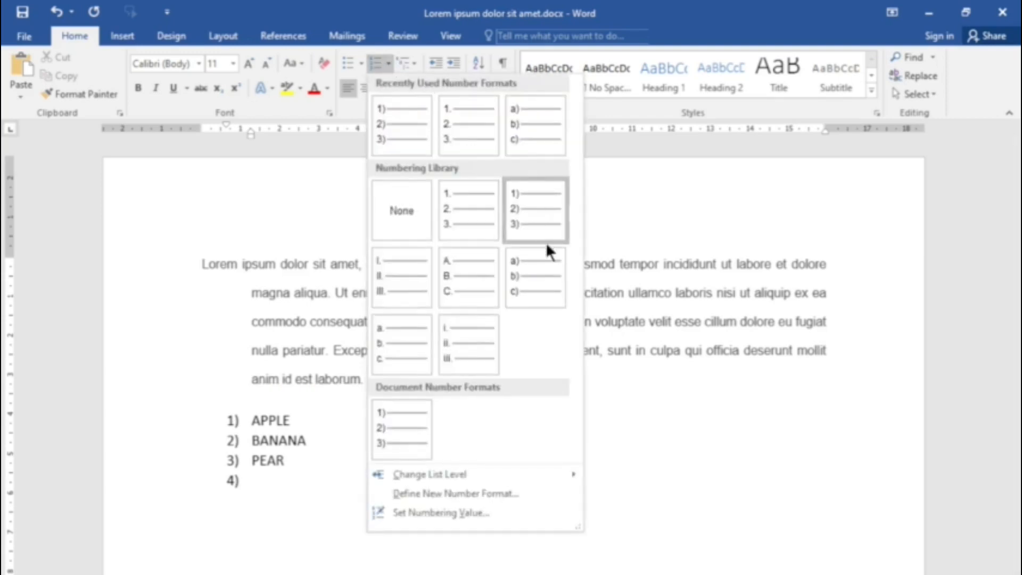
left_click(527, 267)
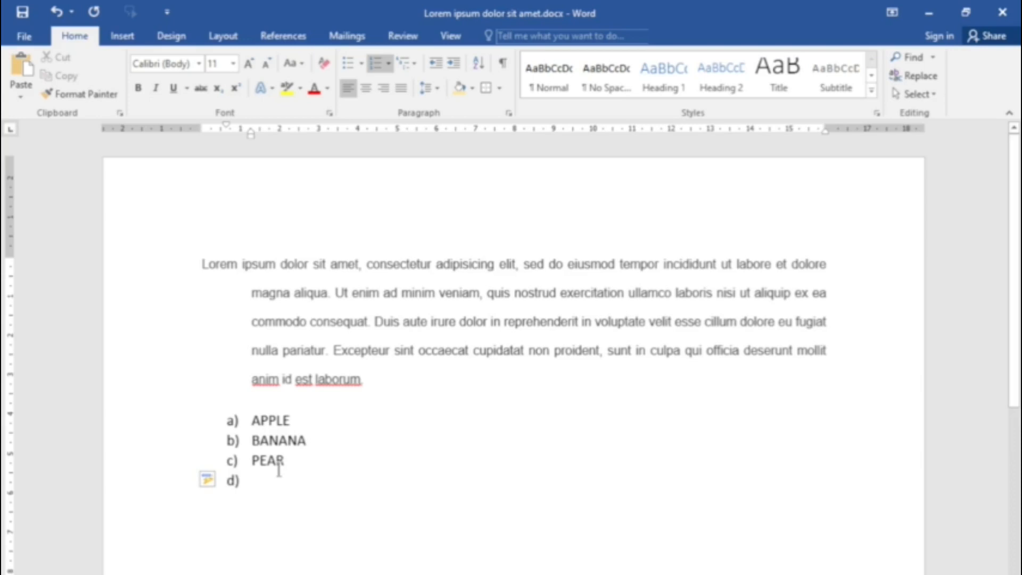
left_click(380, 63)
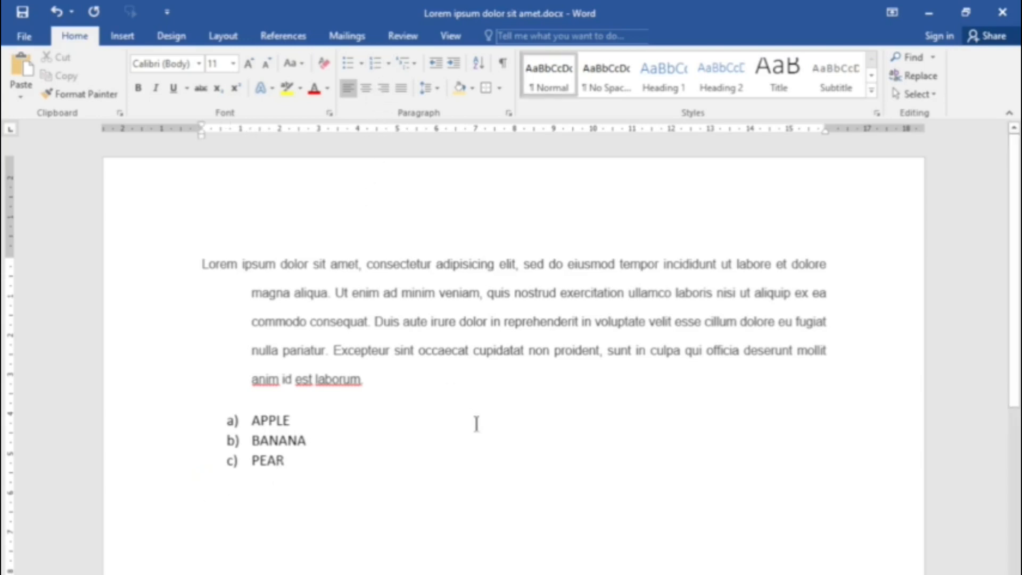
Step: Delete the whole APPLE, BANANA and PEAR list
left_click(304, 461)
left_click(253, 421, "shift")
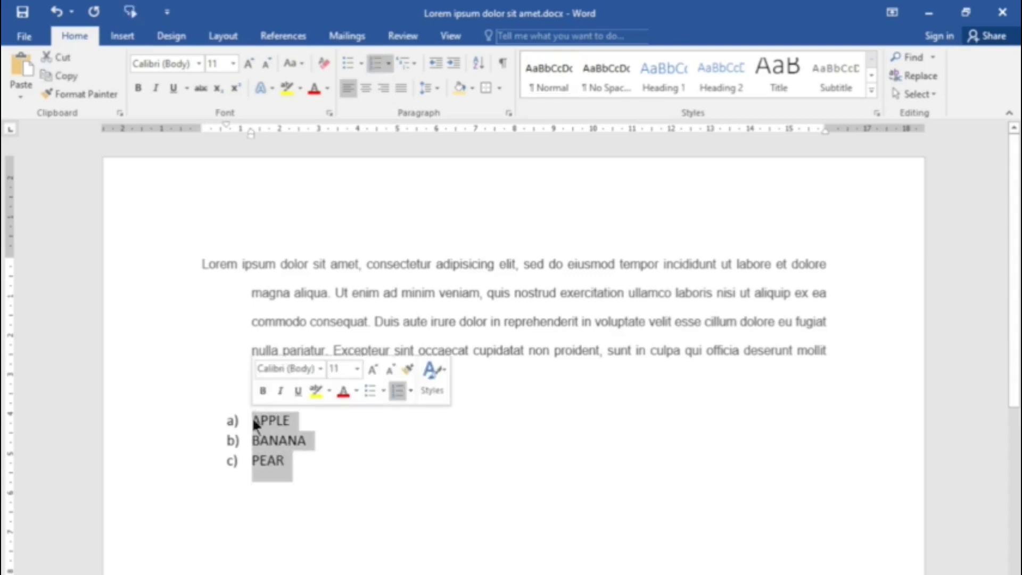
key("Delete")
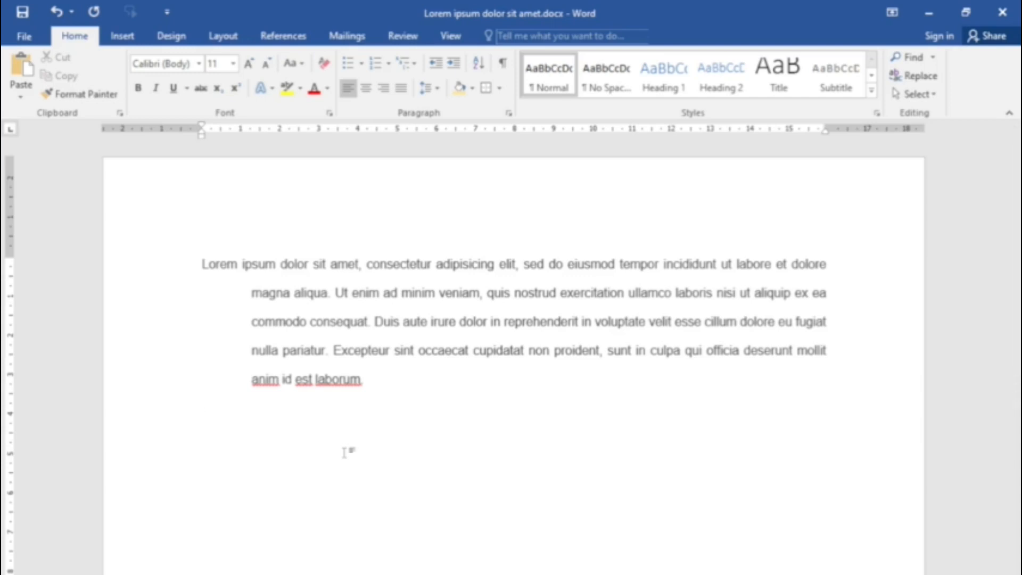
Step: Start a multilevel list in the a), a., i. format with the item FRUIT and the sub-item APPLE
left_click(401, 61)
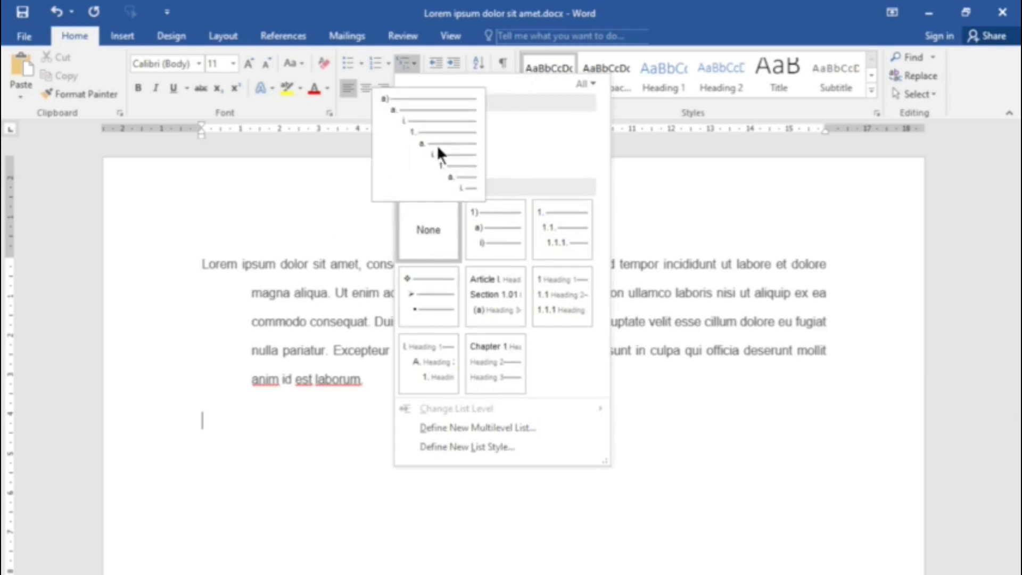
left_click(436, 145)
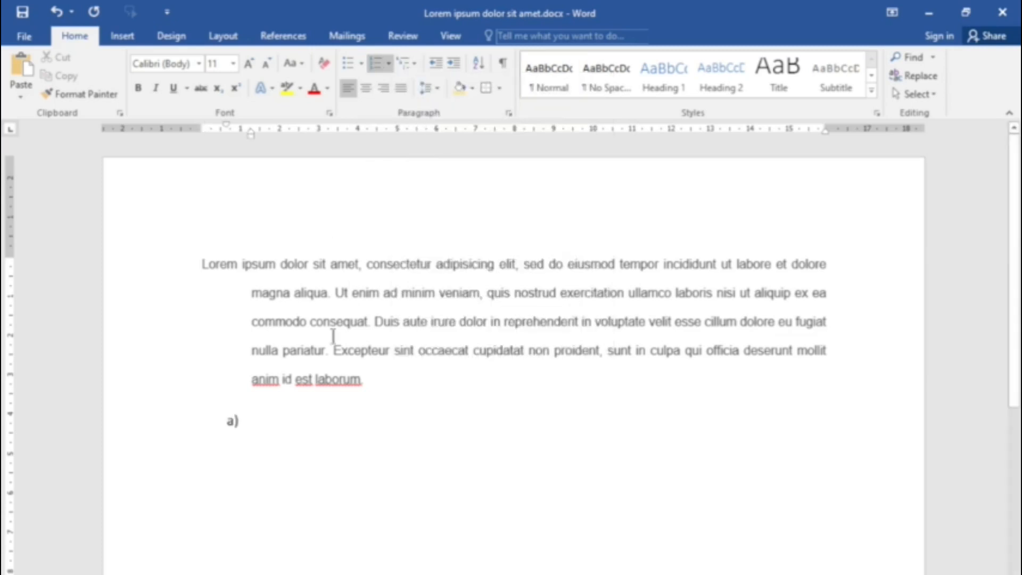
type("FRUIT")
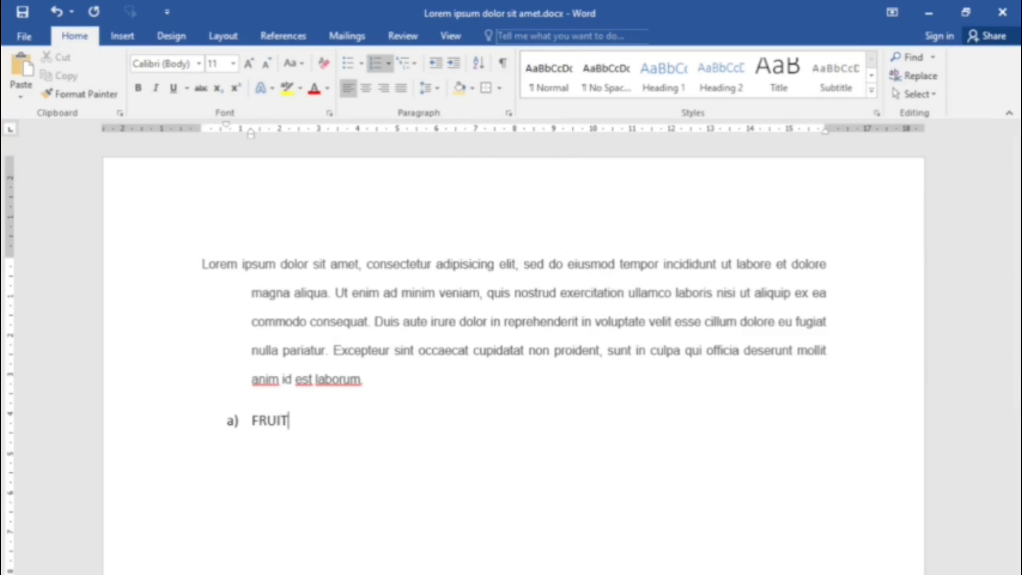
key("Return")
key("Tab")
type("APPLE")
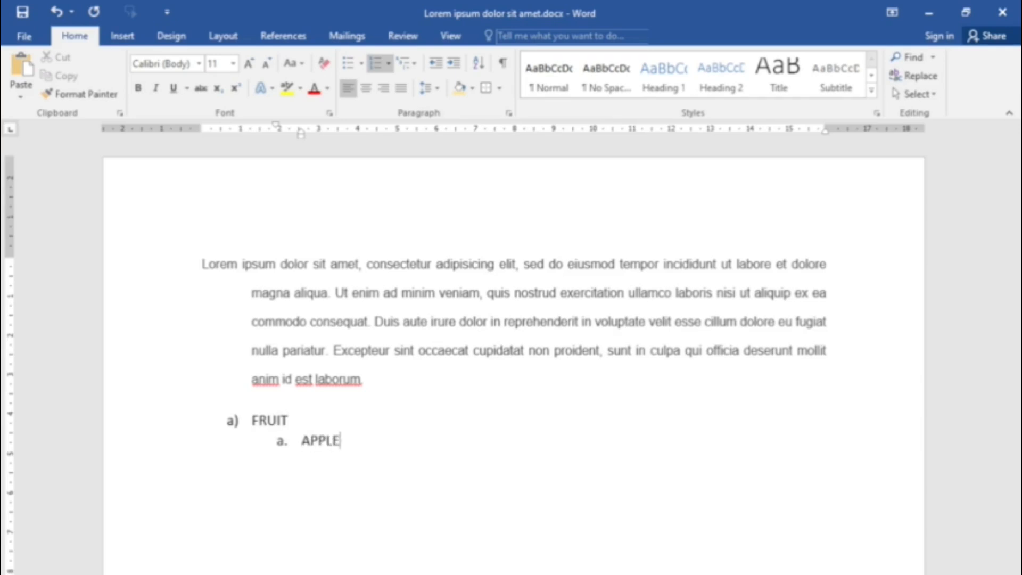
Step: Add the top-level item VEGETABLE with the sub-item CARROT, and end the multilevel list
key("Return")
key("shift+Tab")
type("VEGETABLE")
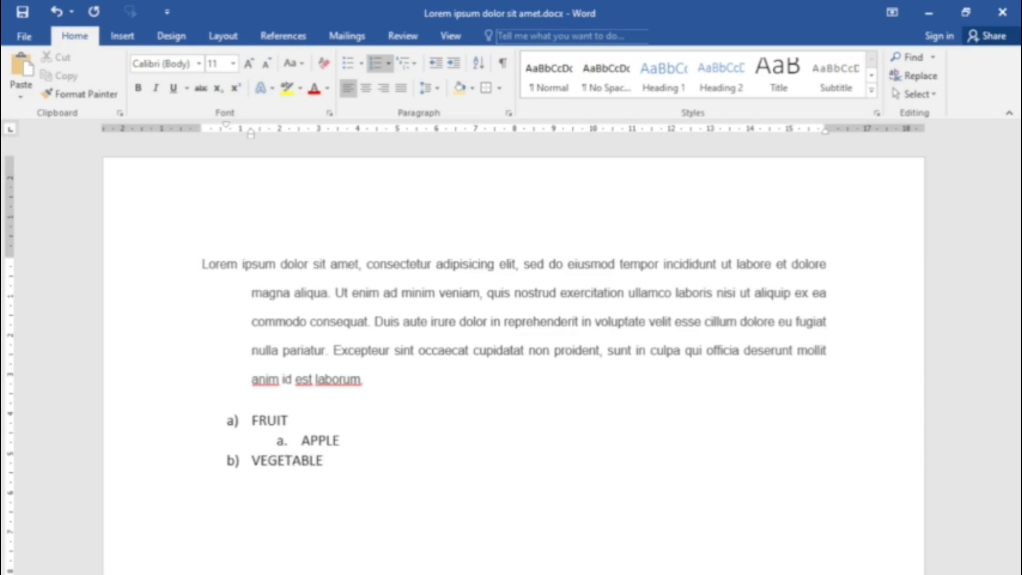
key("Return")
key("Tab")
type("CARROT")
key("Return")
key("shift+Tab")
key("Return")
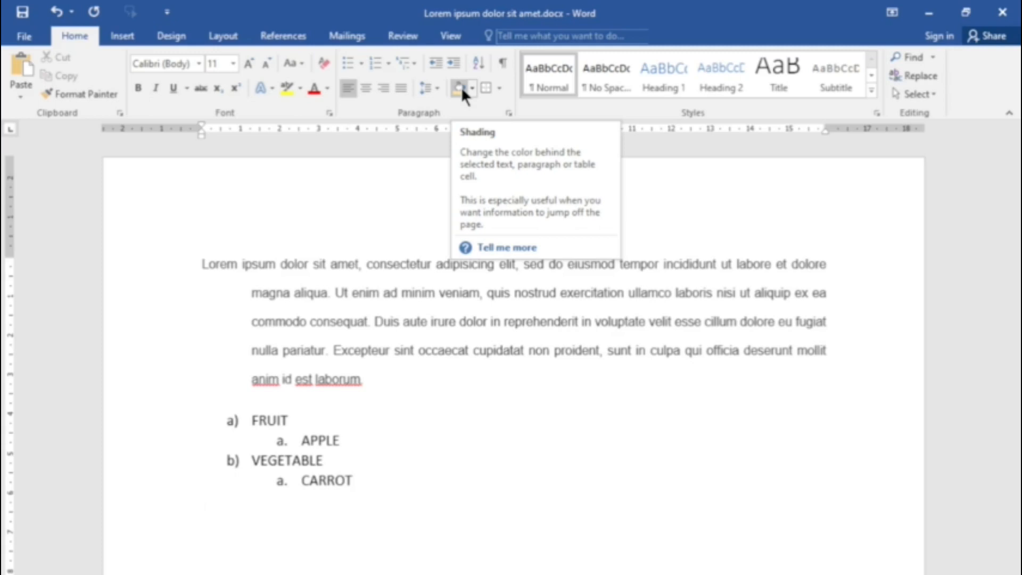
Step: Apply the current light gold shading to the first line of the Lorem ipsum paragraph
left_click(202, 263)
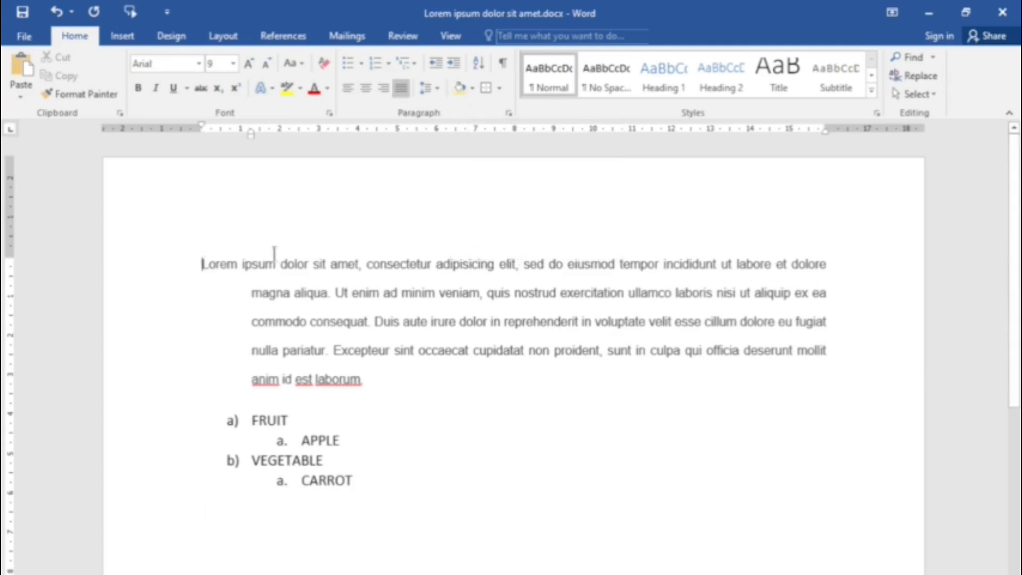
left_click(830, 264, "shift")
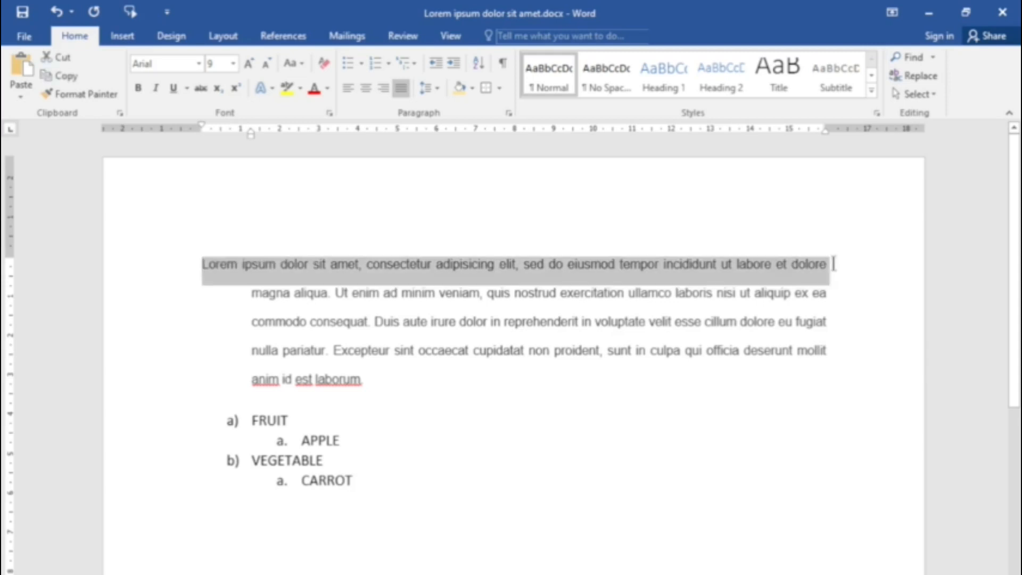
left_click(460, 88)
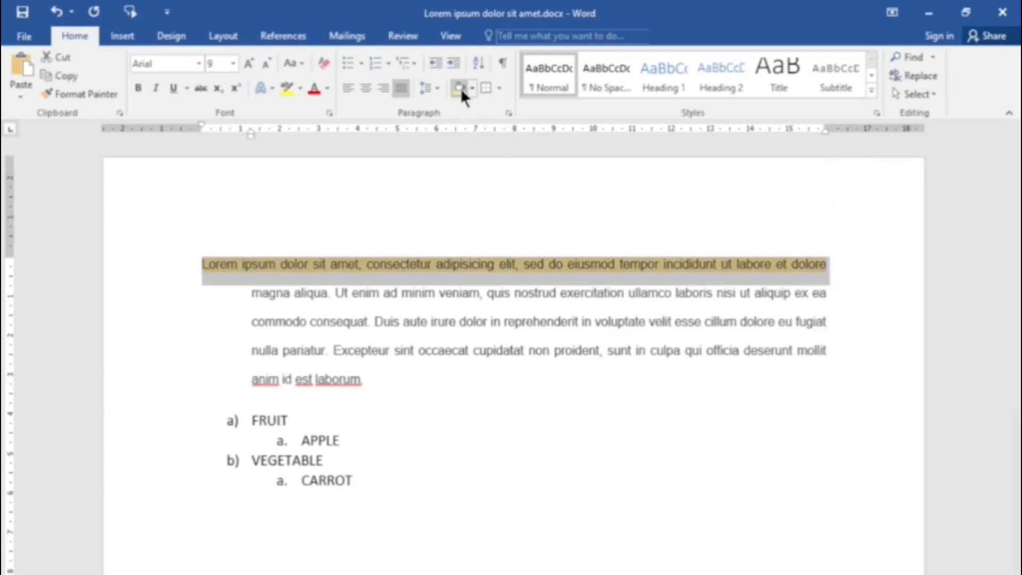
left_click(357, 321)
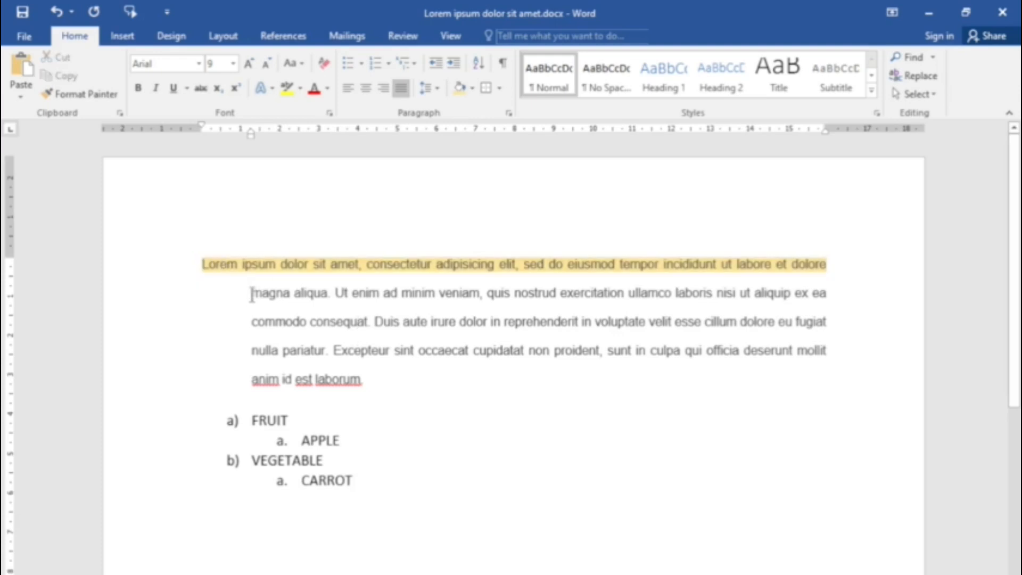
Step: Apply the same light gold shading to the paragraph's second line, from "magna aliqua" to "ex ea"
left_click_drag(252, 293, 268, 294)
left_click(825, 292, "shift")
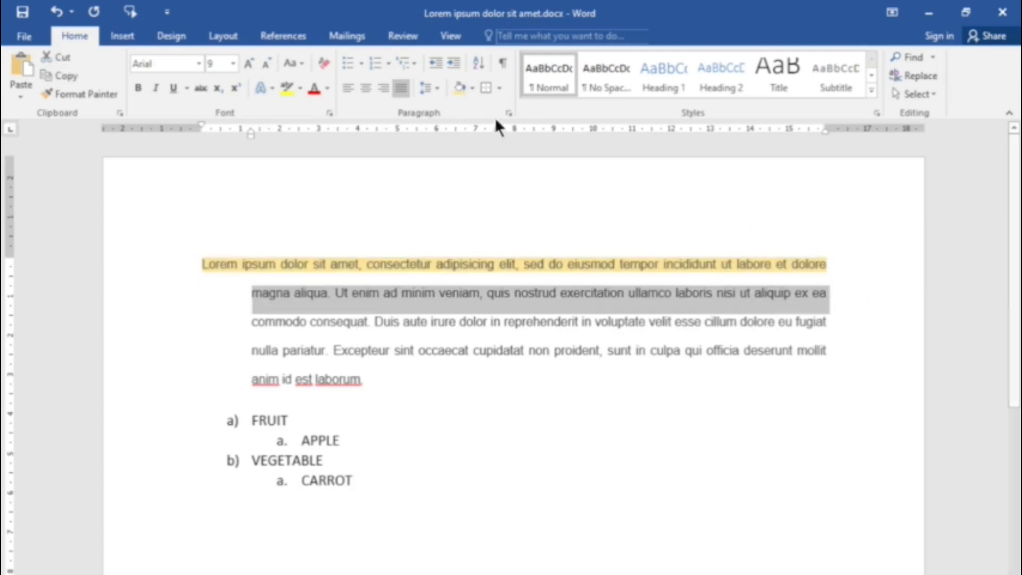
left_click(456, 86)
left_click(335, 350)
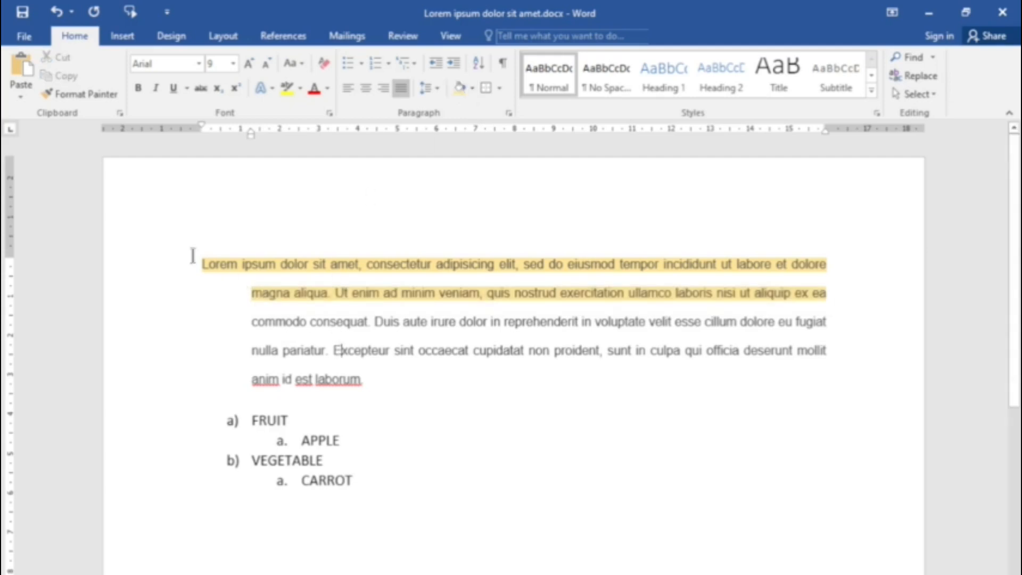
Step: Preview an outside border around the whole Lorem ipsum paragraph
left_click(370, 379, "shift")
left_click(500, 87)
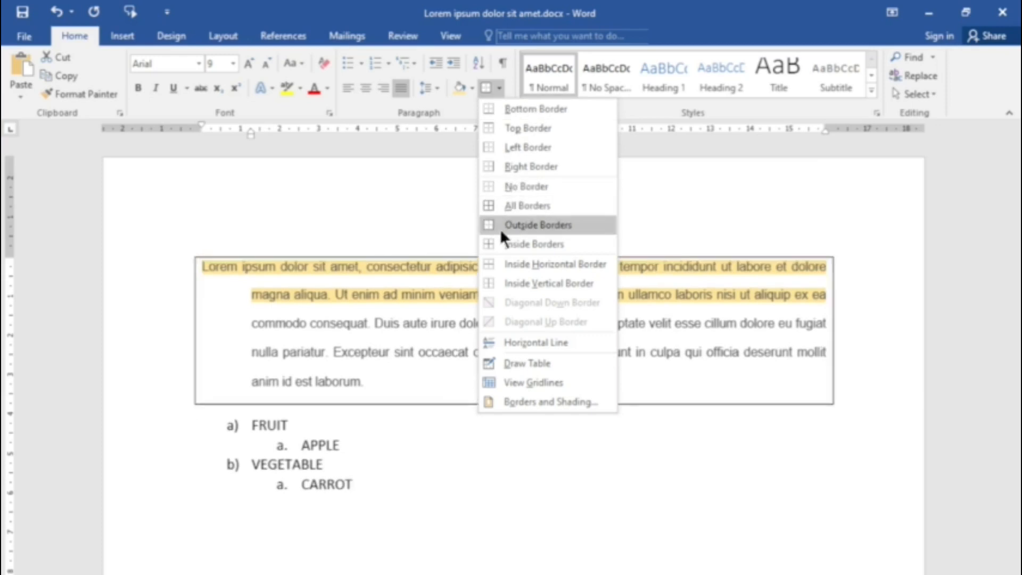
key("Escape")
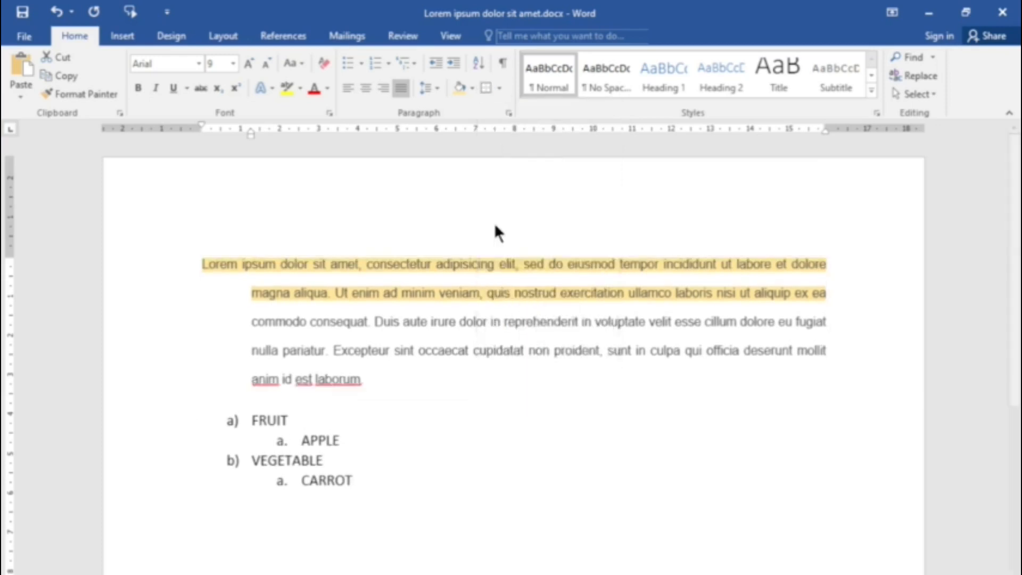
left_click(416, 393)
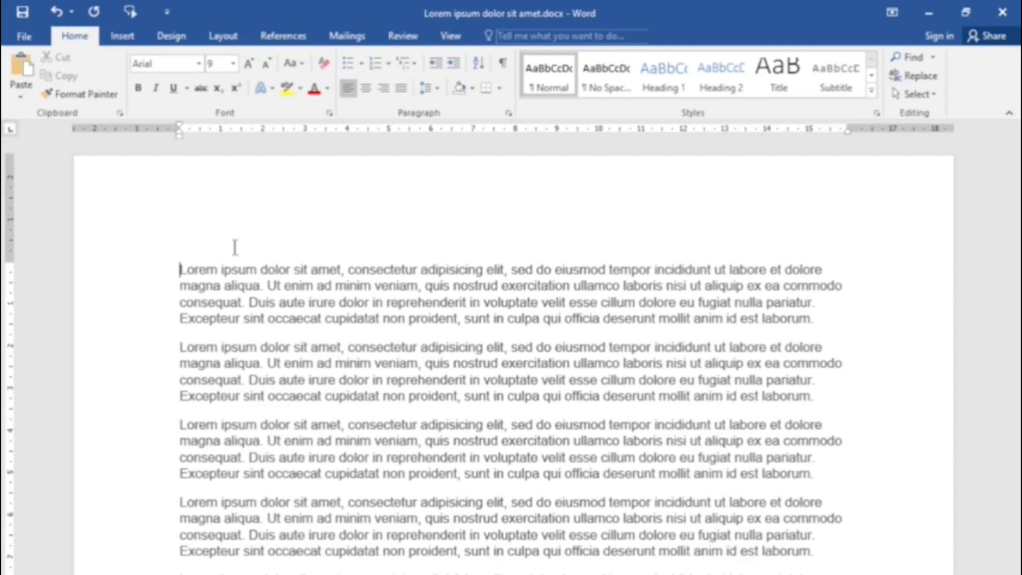
Step: Try a two-column layout on the whole document, look through the pages, and undo the layout
left_click(230, 37)
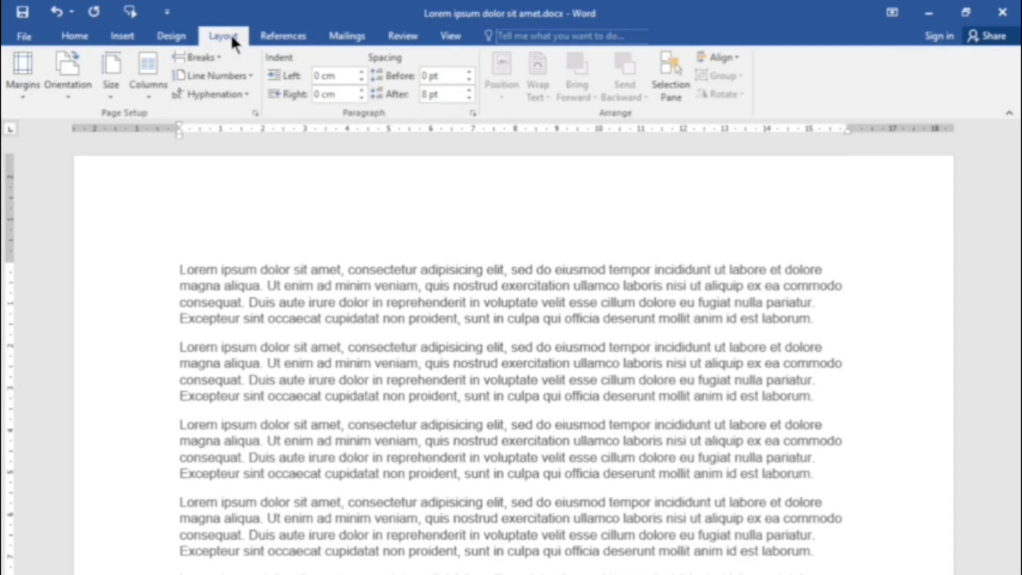
left_click(145, 97)
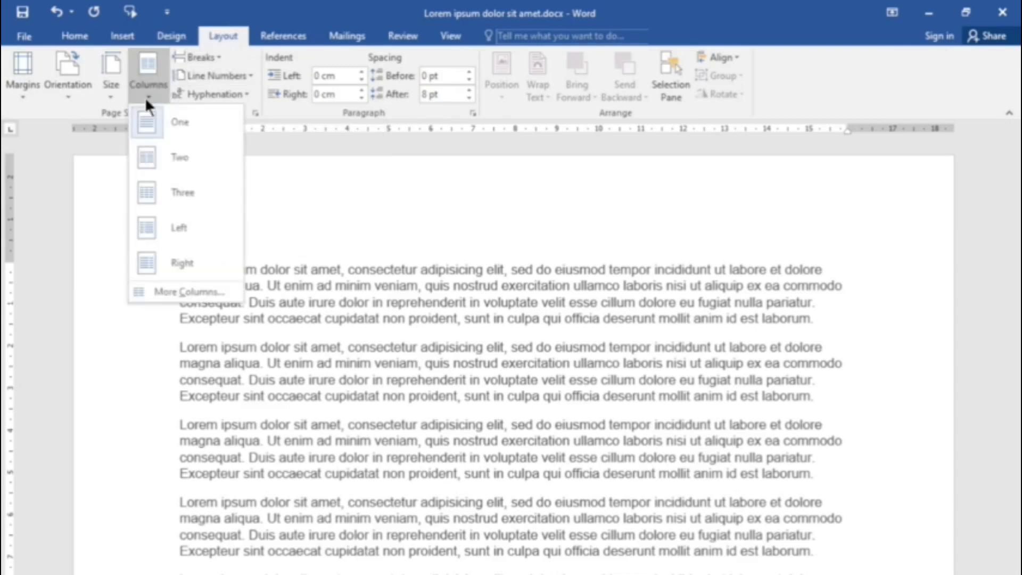
left_click(145, 158)
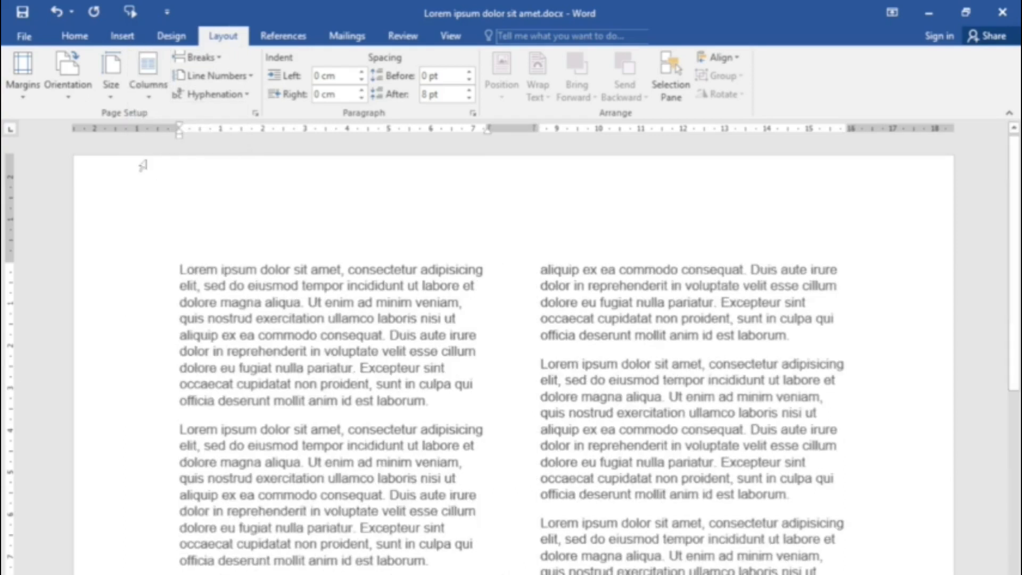
scroll(427, 435, "down", 8)
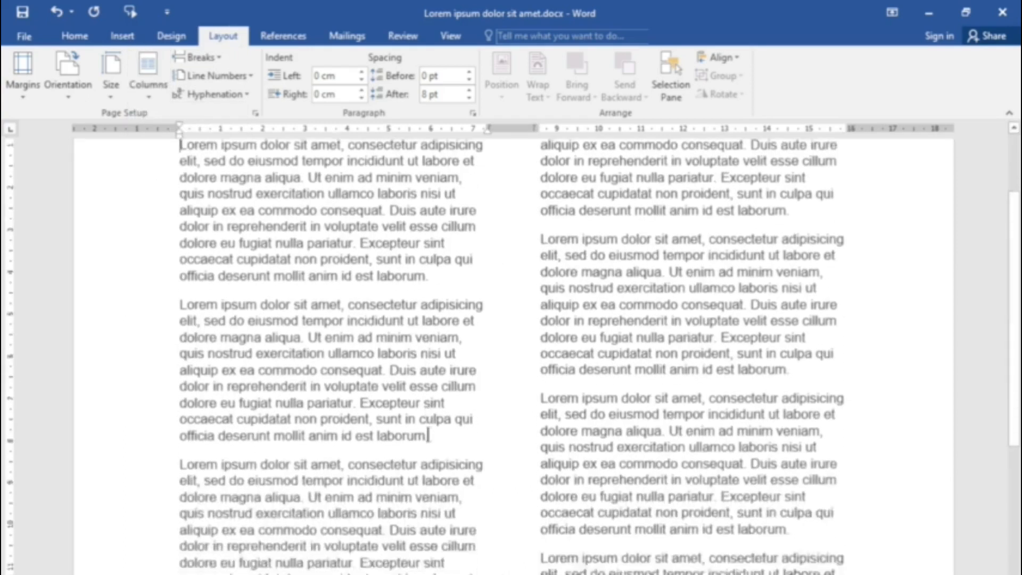
scroll(427, 435, "down", 4)
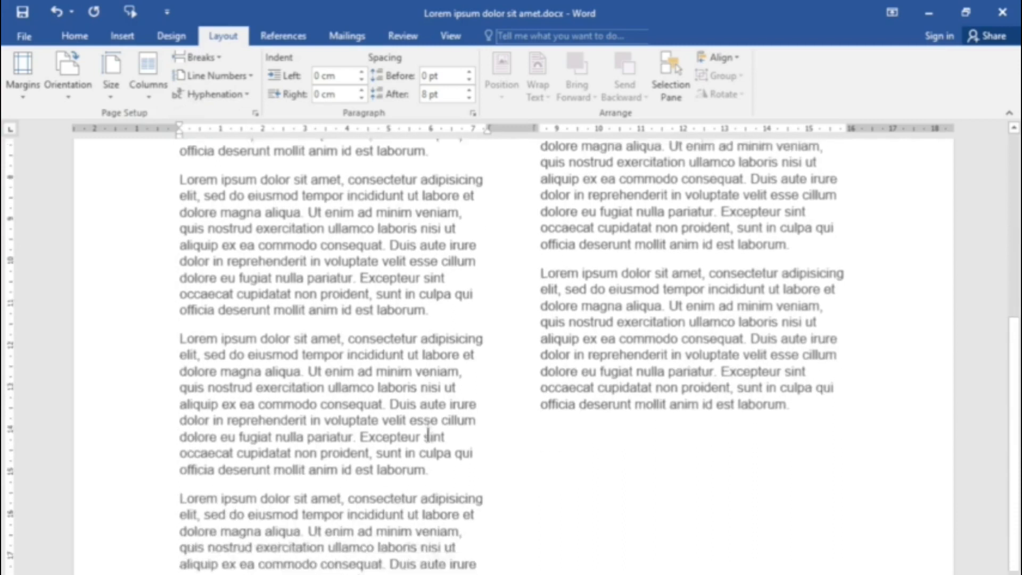
scroll(428, 435, "up", 12)
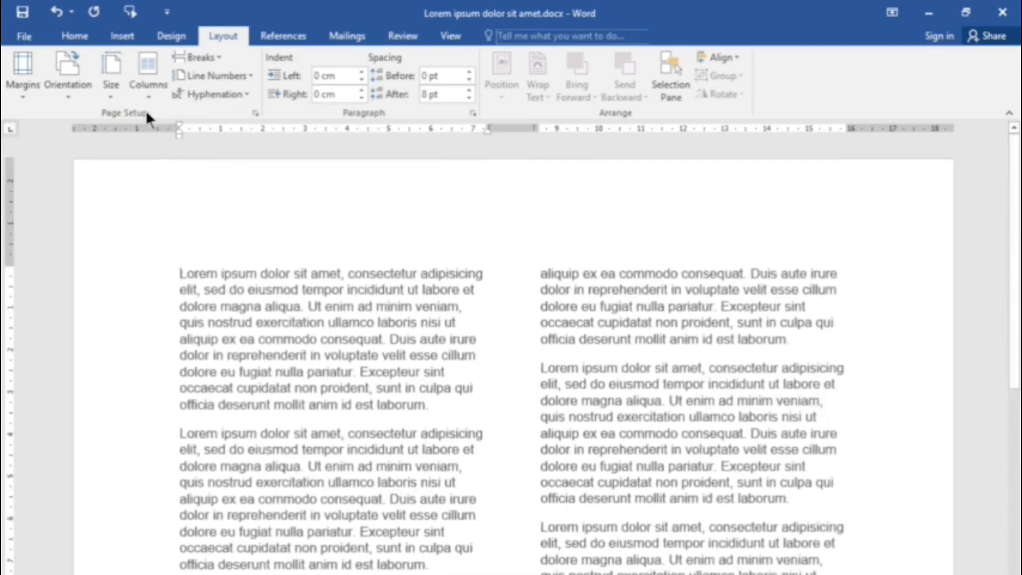
left_click(58, 12)
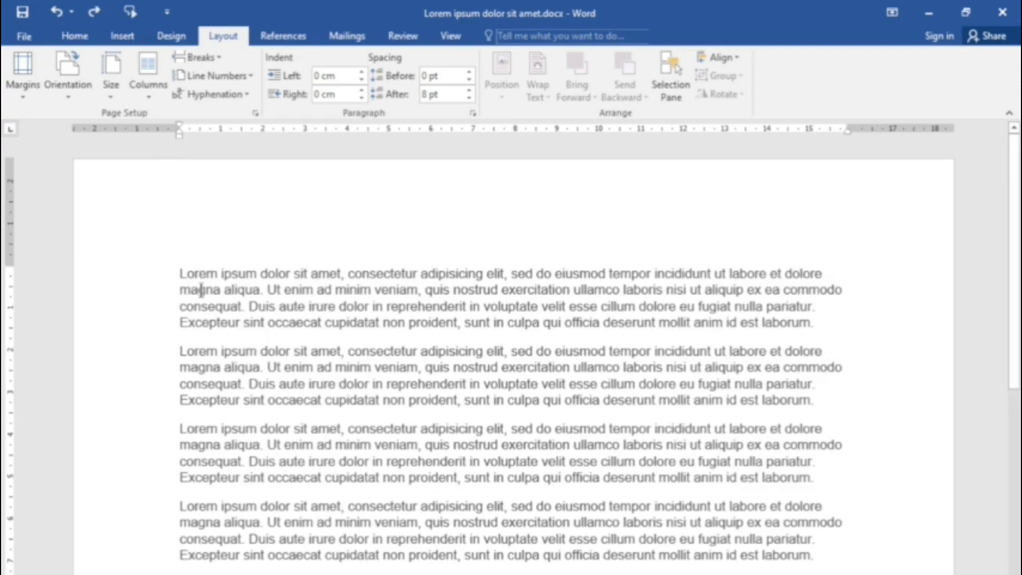
Step: Lay out only the first two Lorem ipsum paragraphs in two columns
left_click_drag(181, 274, 809, 398)
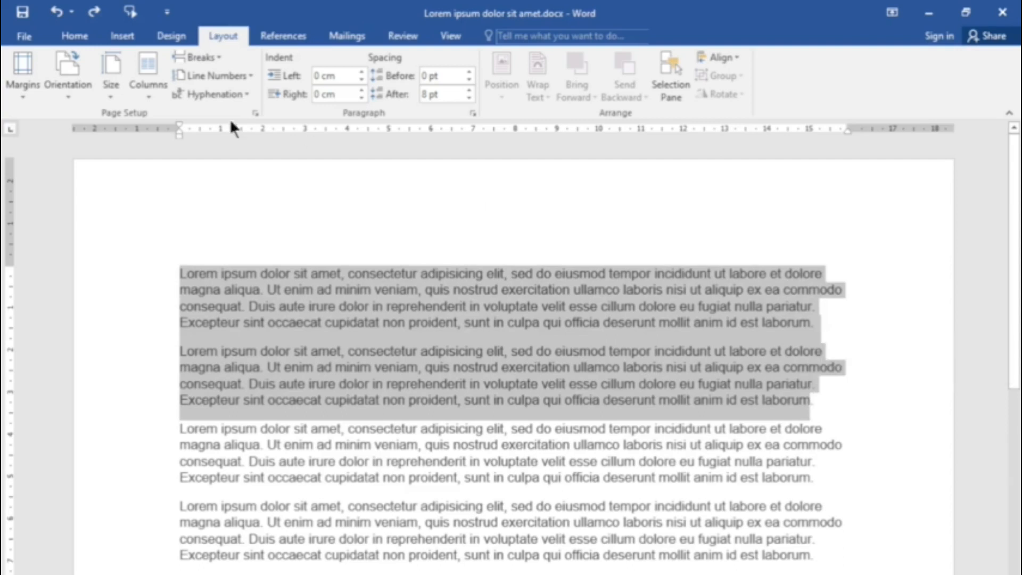
left_click(151, 94)
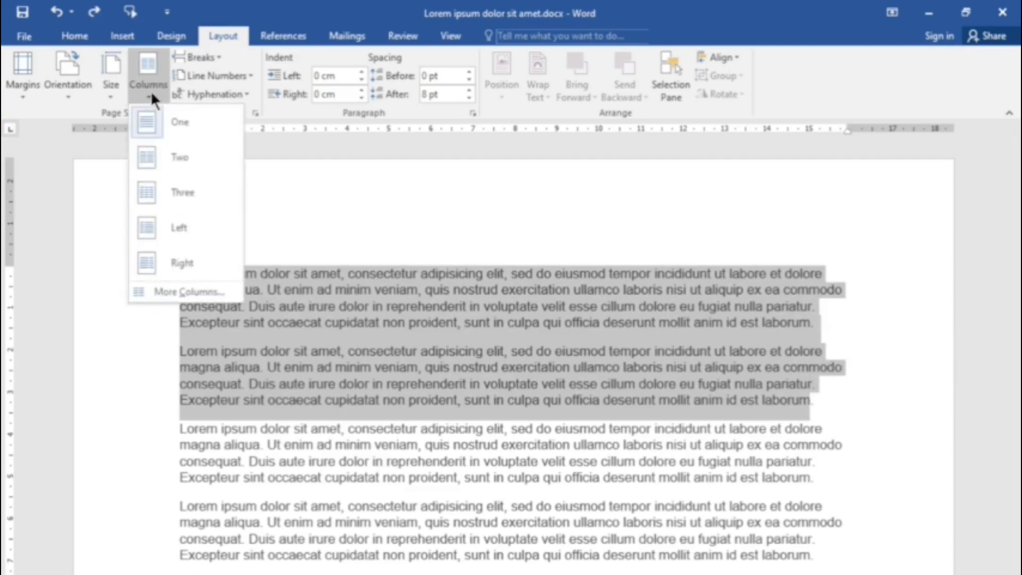
left_click(155, 161)
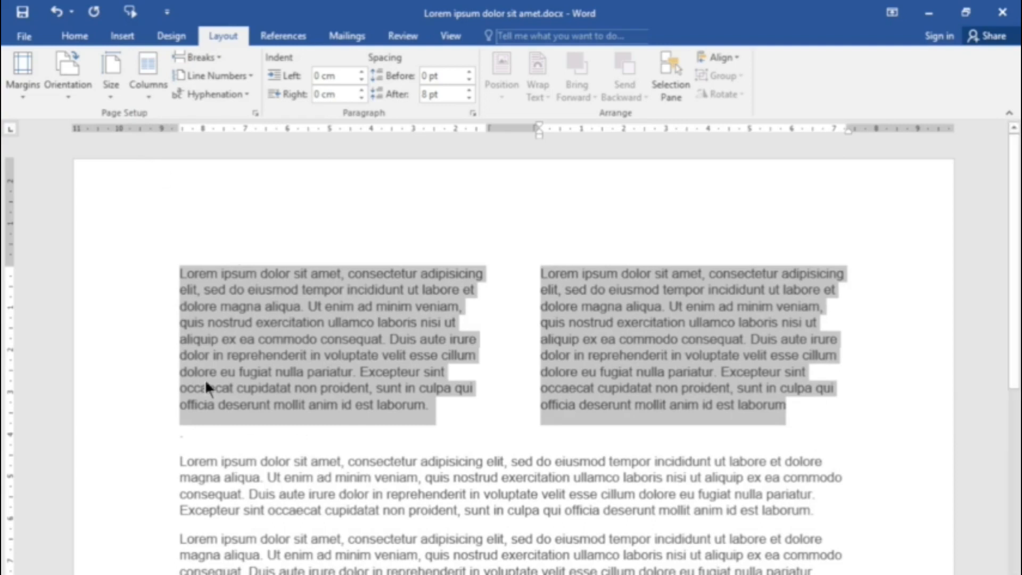
Step: Insert a column break in the first paragraph before "dolore eu fugiat nulla pariatur"
left_click(186, 370)
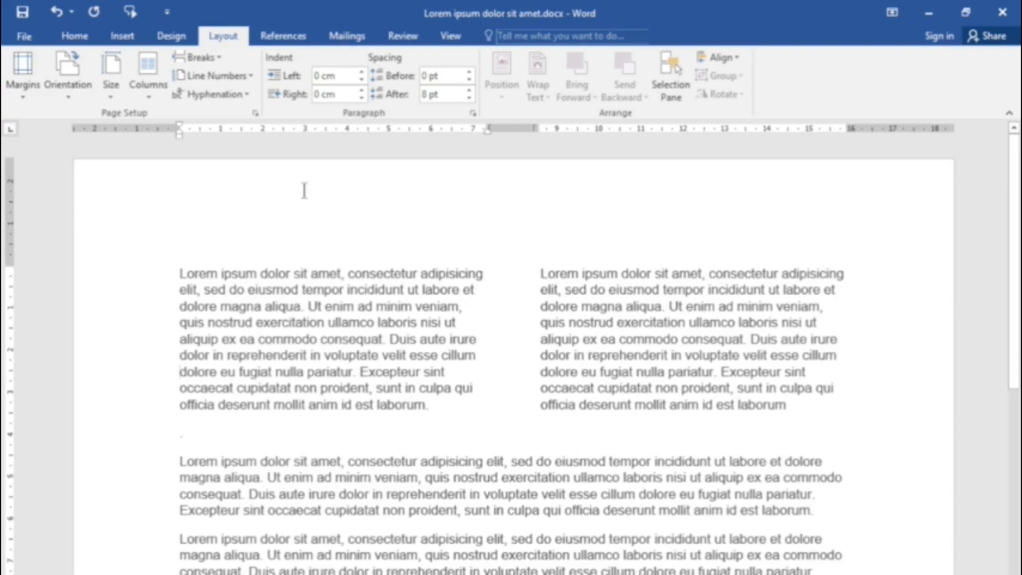
left_click(211, 56)
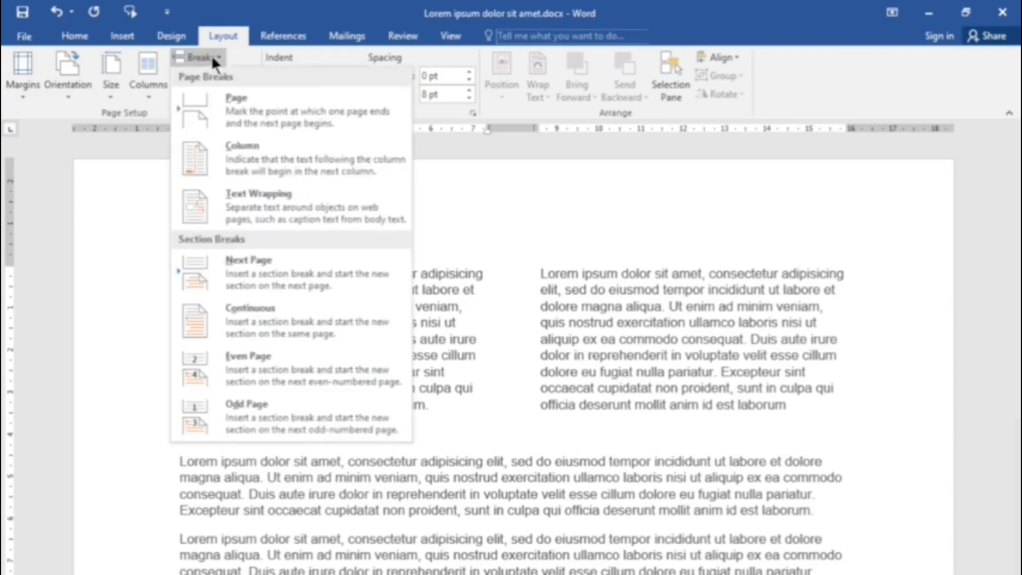
left_click(254, 146)
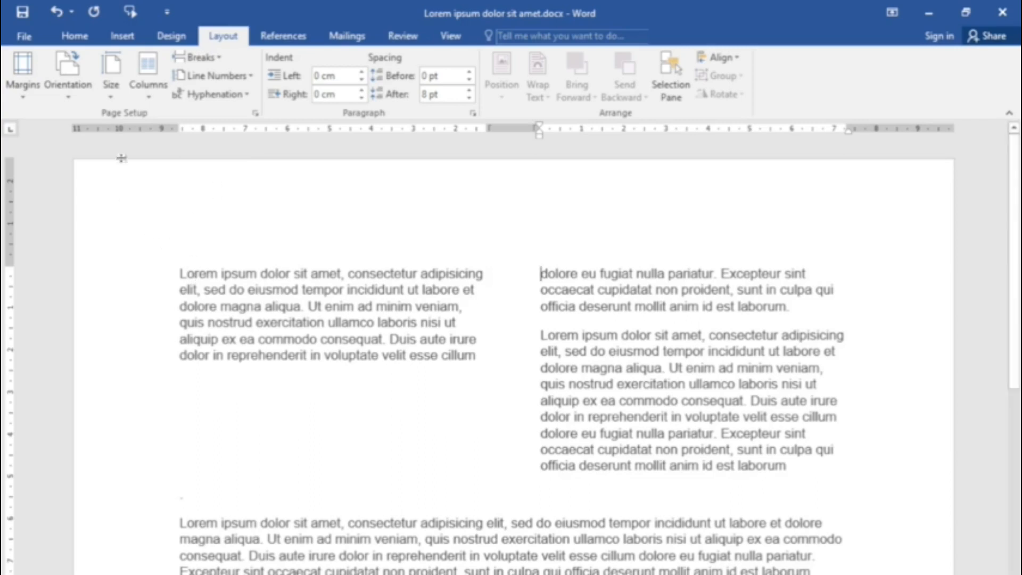
Step: Examine the detailed column settings of the two-column section, including column width and the choices for where they apply
left_click(149, 96)
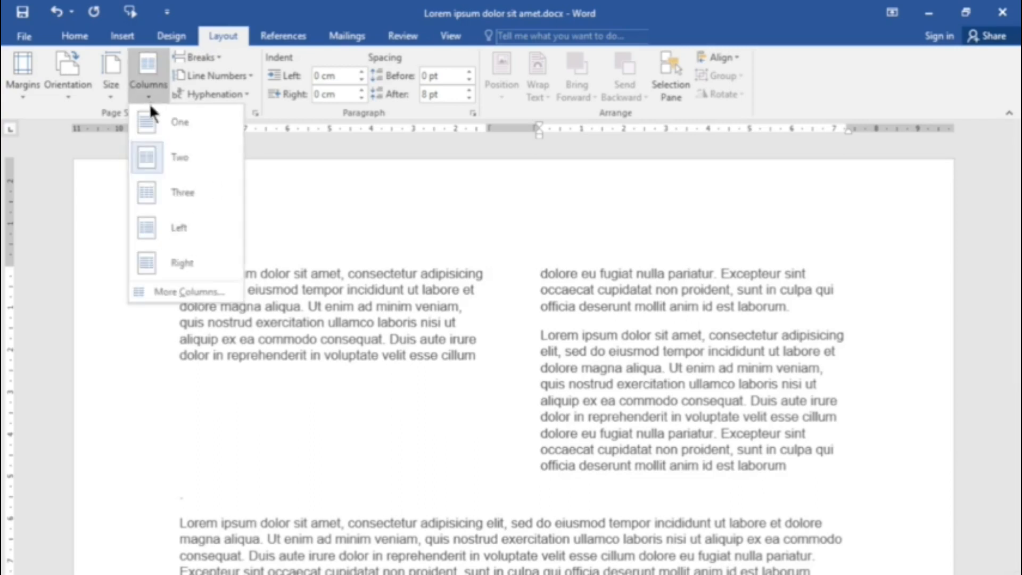
left_click(171, 289)
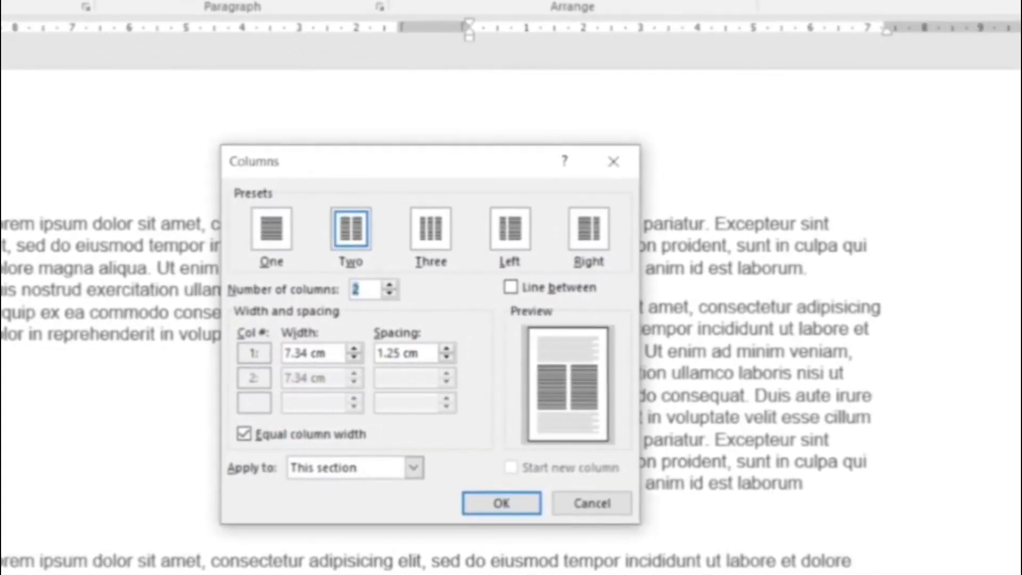
left_click(332, 351)
left_click(414, 466)
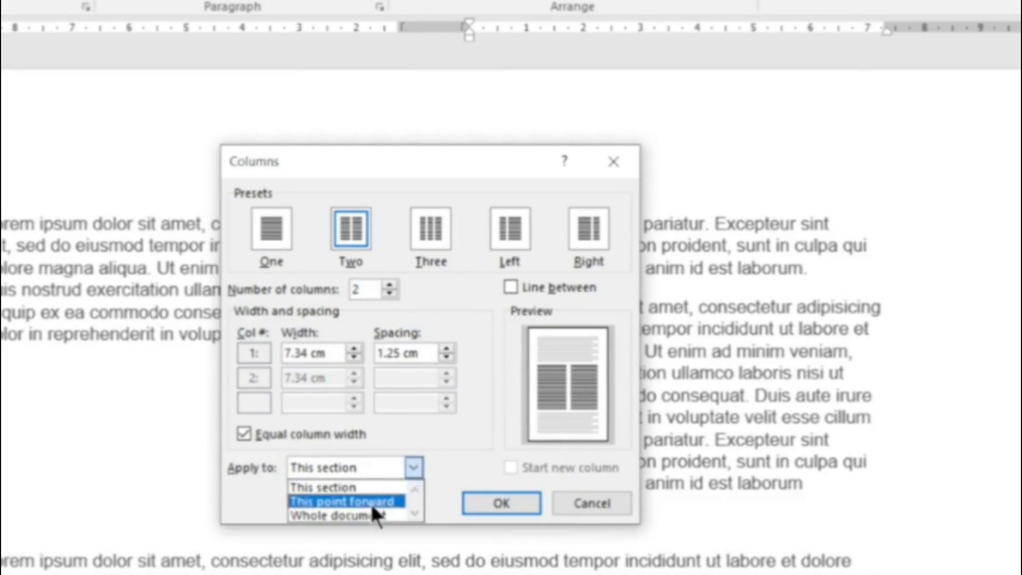
left_click(477, 432)
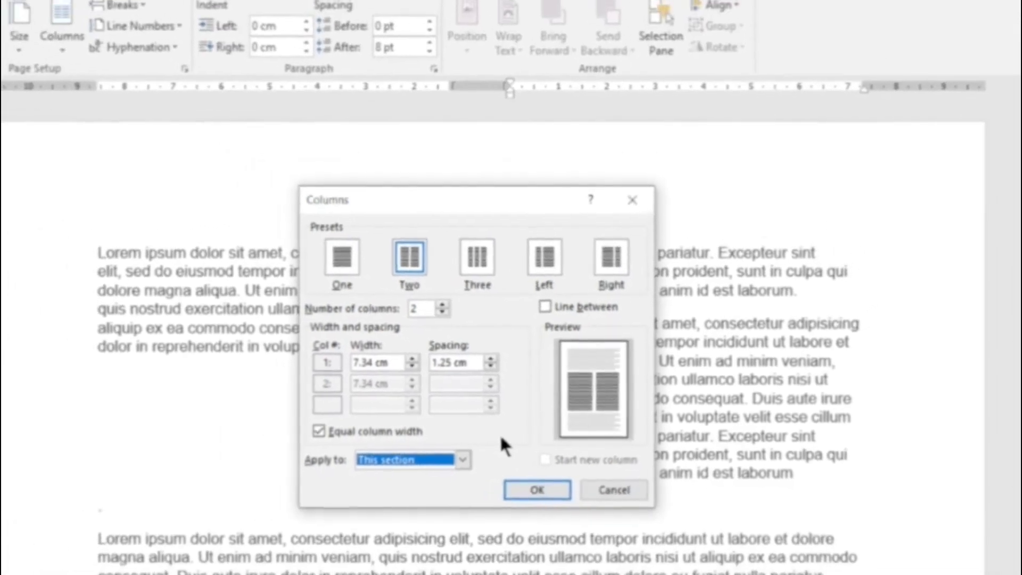
left_click(543, 490)
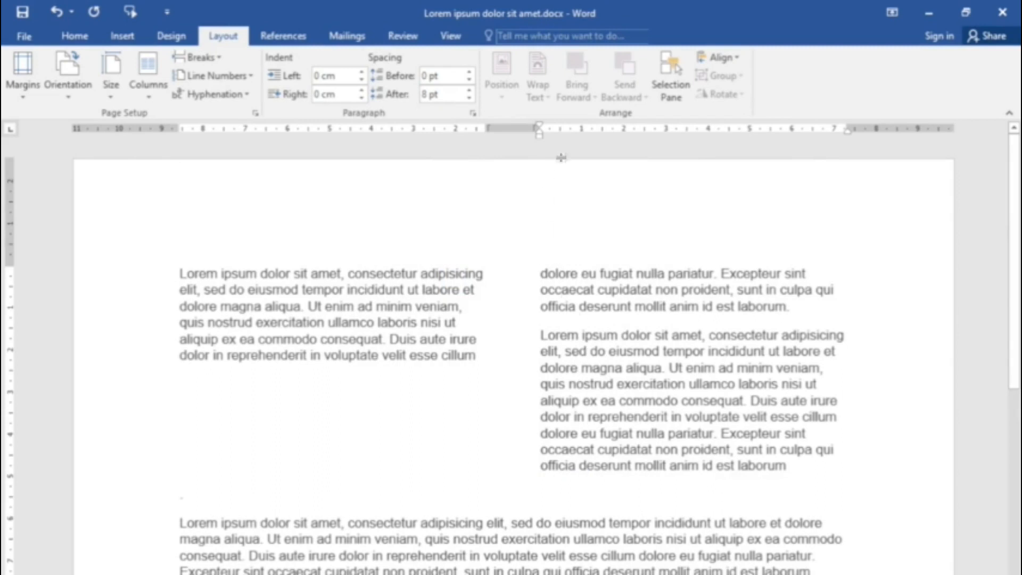
Step: Try to adjust the second column's indent and the gap between the two columns on the ruler
mouse_move(541, 133)
left_mouse_down()
mouse_move(569, 137)
mouse_move(538, 145)
left_mouse_up()
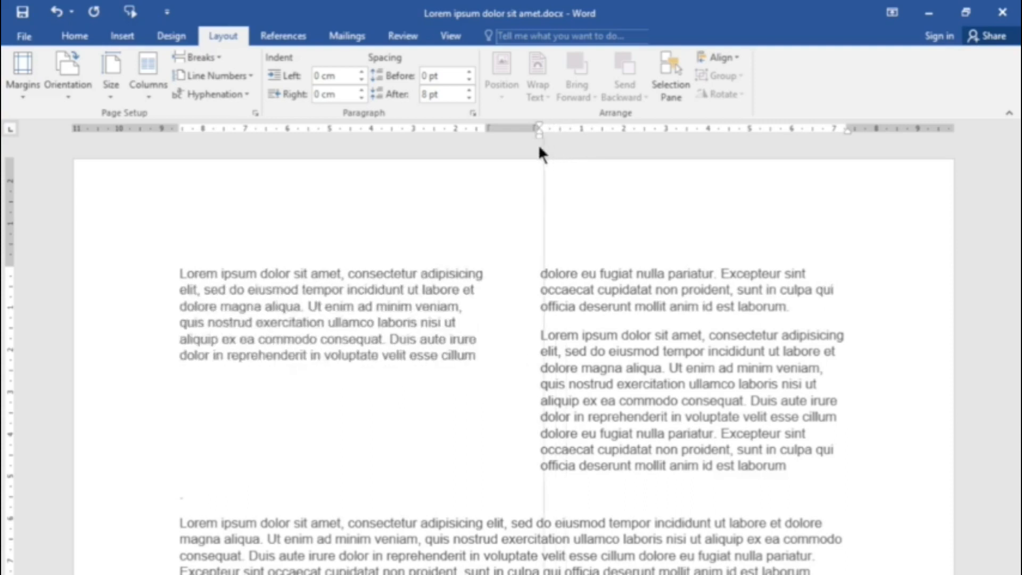
mouse_move(482, 129)
left_mouse_down()
mouse_move(448, 137)
mouse_move(486, 136)
left_mouse_up()
left_click(346, 273)
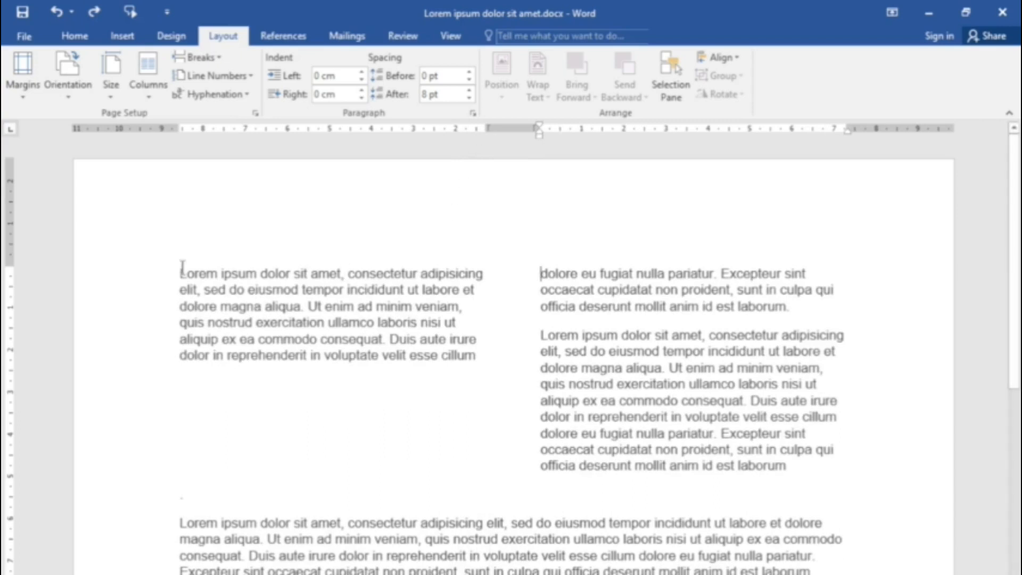
Step: Return the two-column paragraphs to a single column and delete the column break after "esse cillum" in the first paragraph
left_click_drag(181, 272, 783, 465)
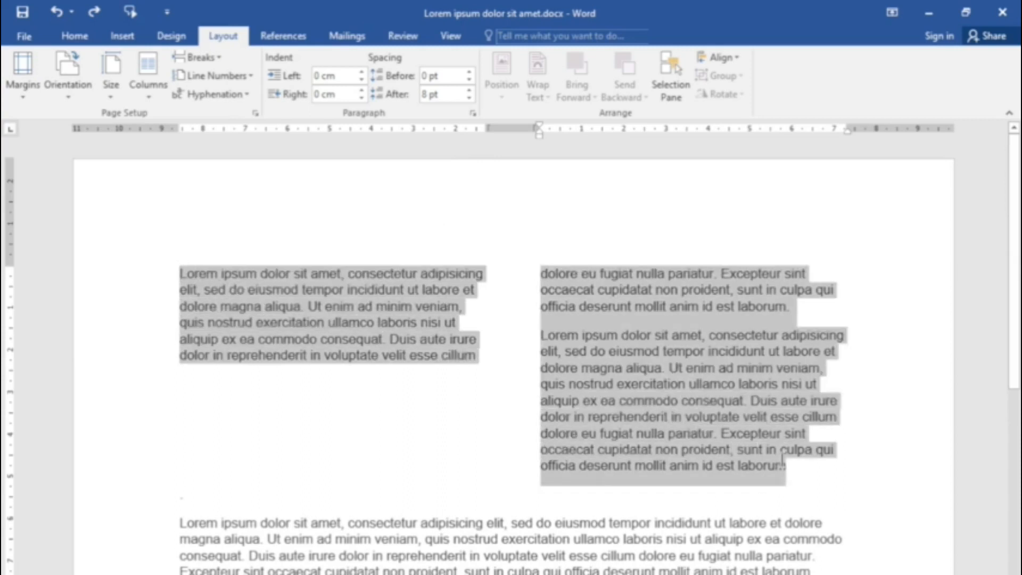
left_click(147, 90)
left_click(161, 122)
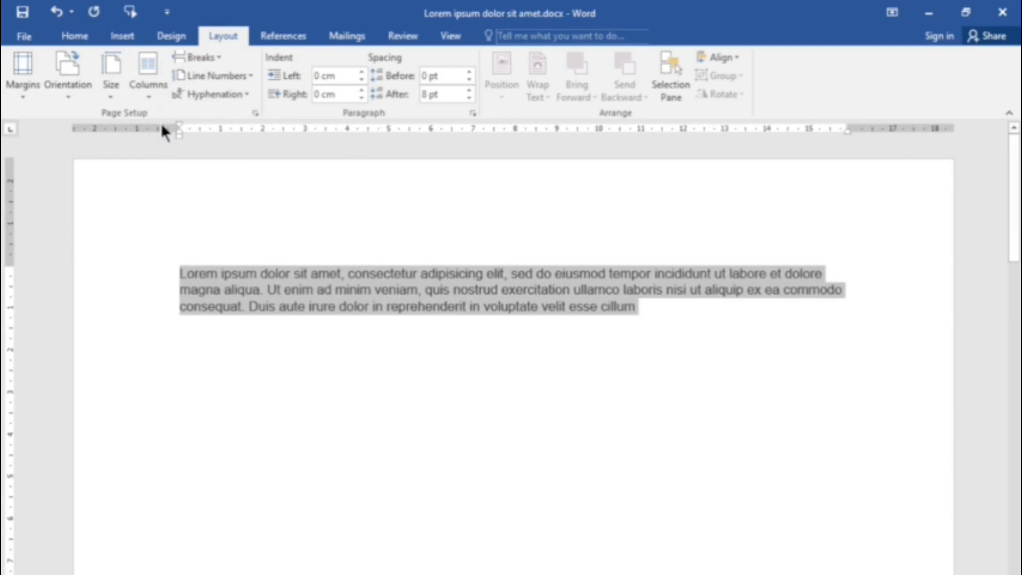
left_click(655, 306)
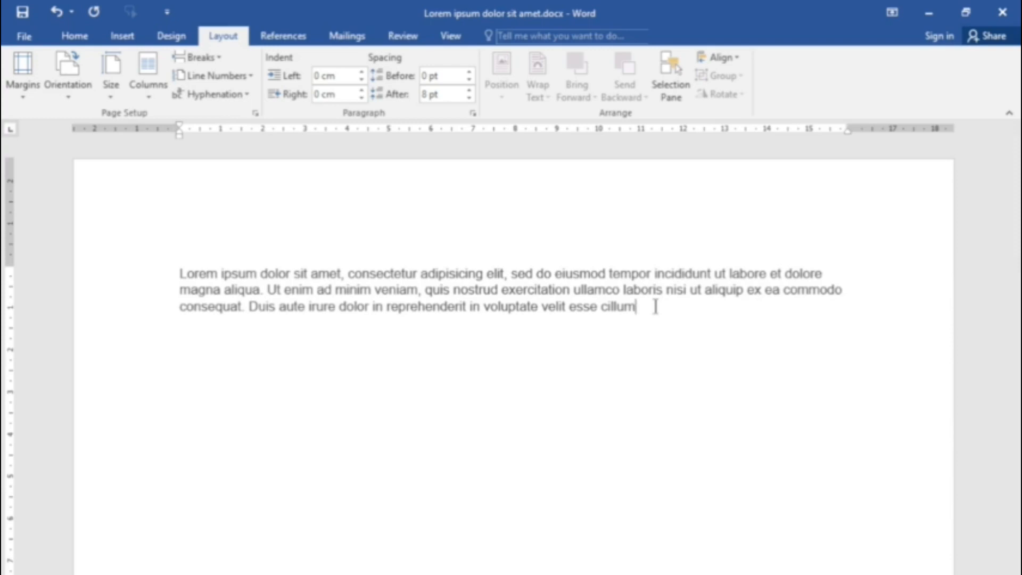
key("Delete")
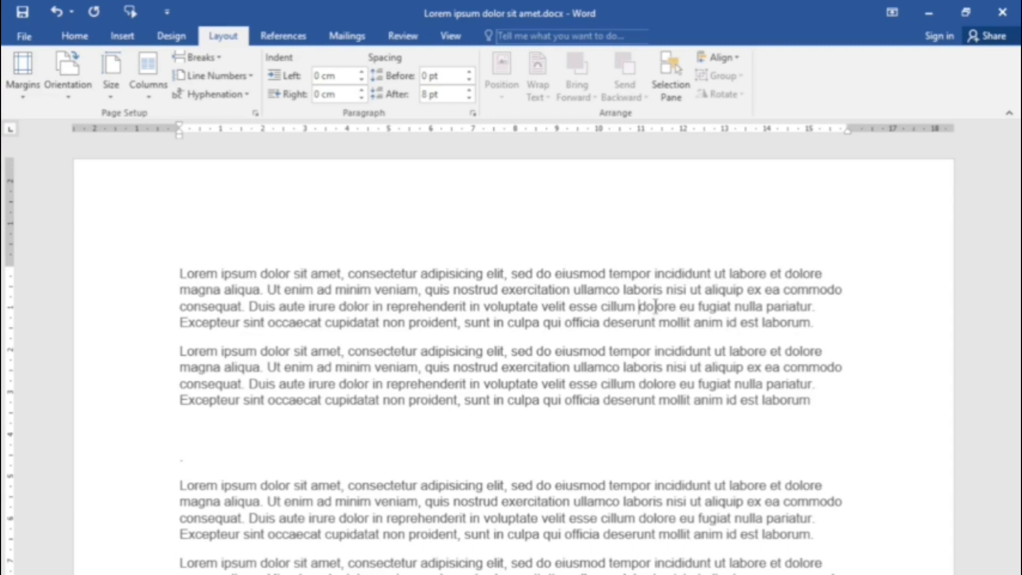
Step: Apply the Heading 1 style to the first Lorem ipsum paragraph
left_click(180, 274)
left_click(86, 38)
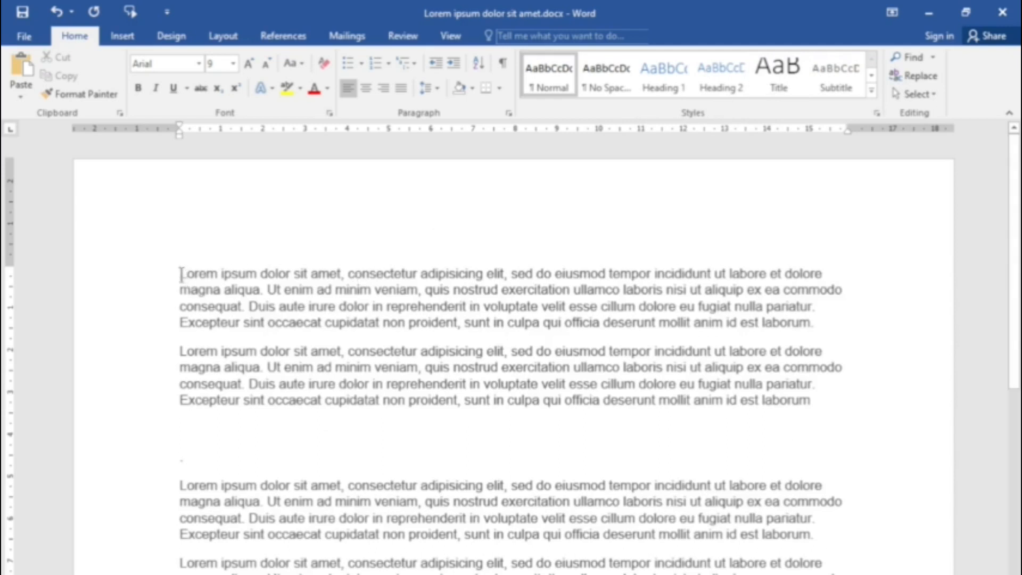
left_click_drag(182, 273, 812, 322)
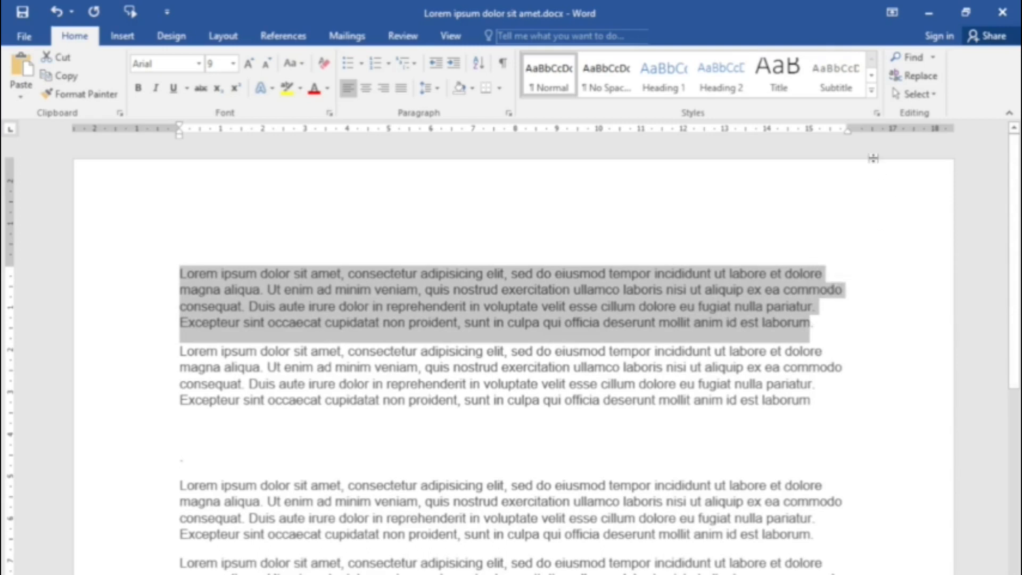
left_click(878, 113)
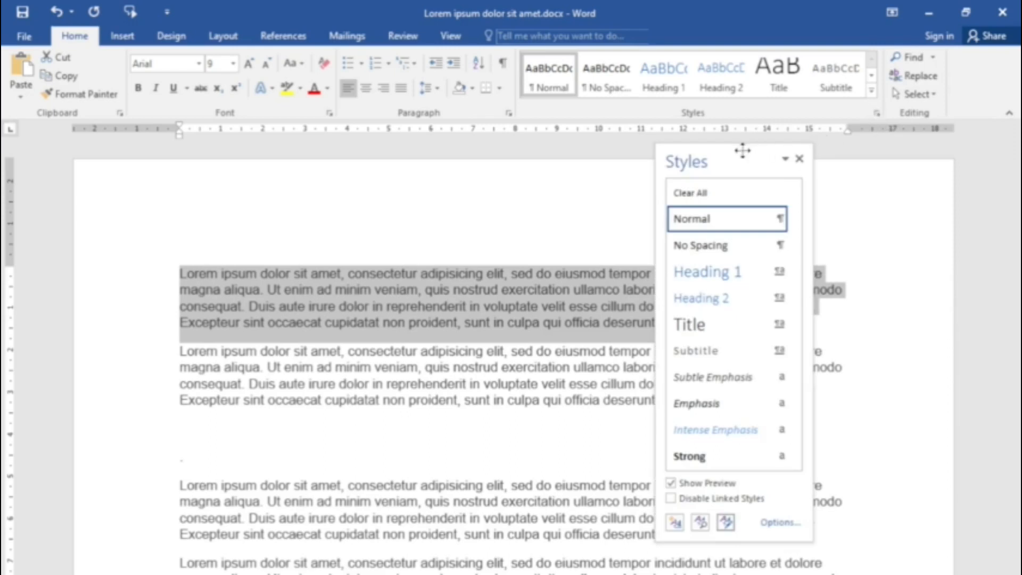
left_click_drag(736, 155, 723, 145)
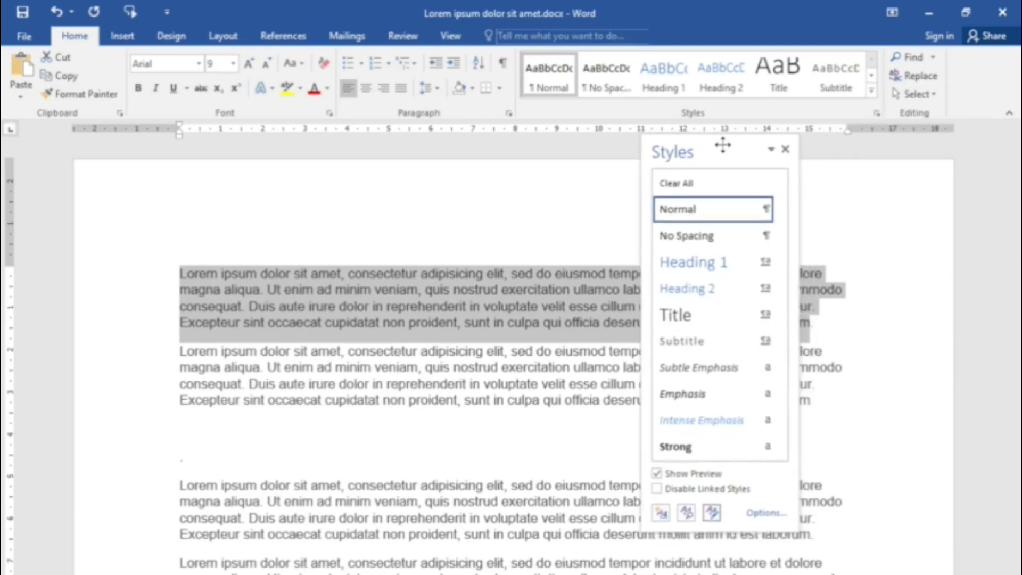
left_click(694, 256)
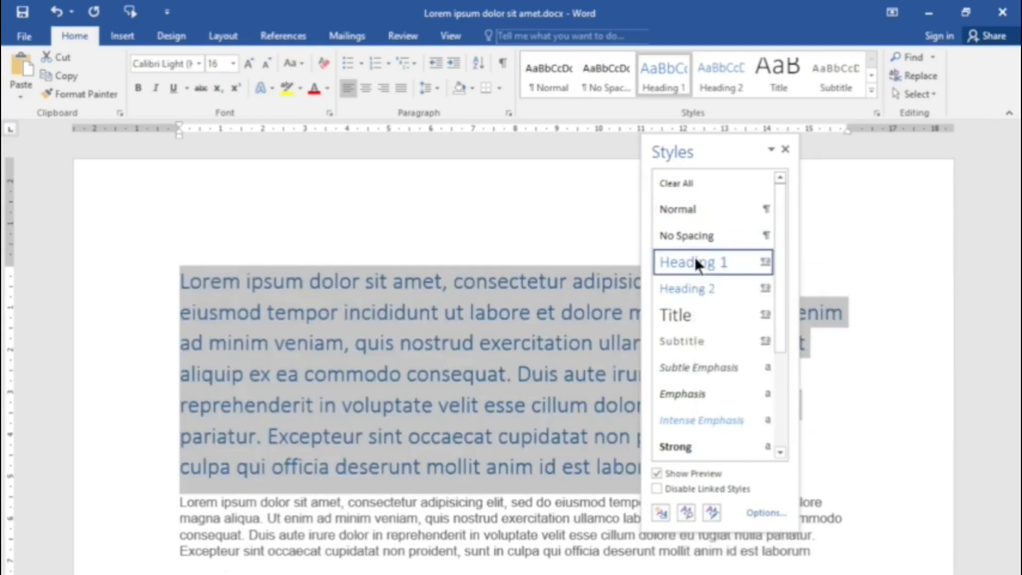
left_click(785, 149)
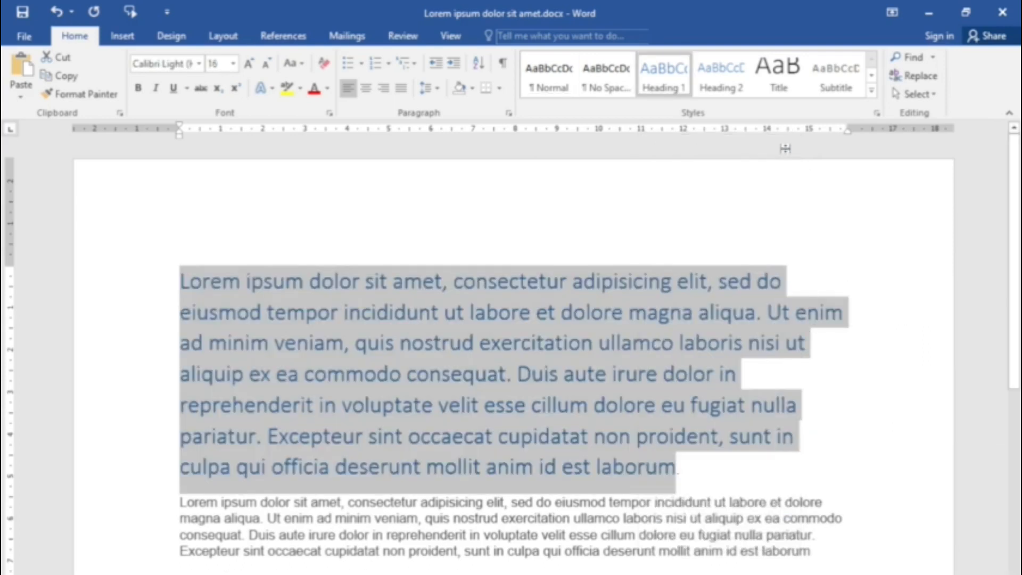
Step: Create a new paragraph style named Style1 based on Normal, available only in this document, and close the styles list
left_click(485, 286)
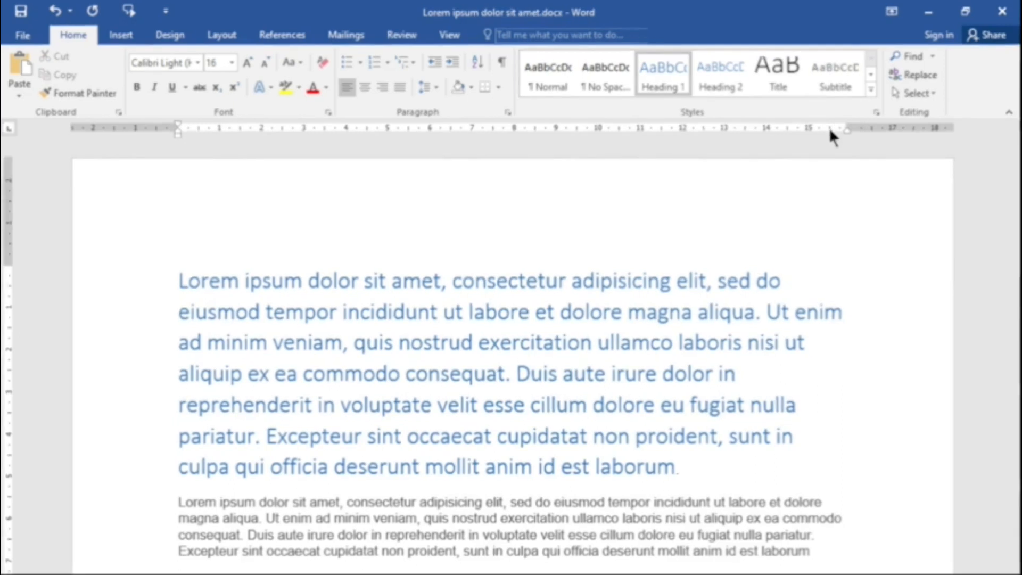
left_click(868, 87)
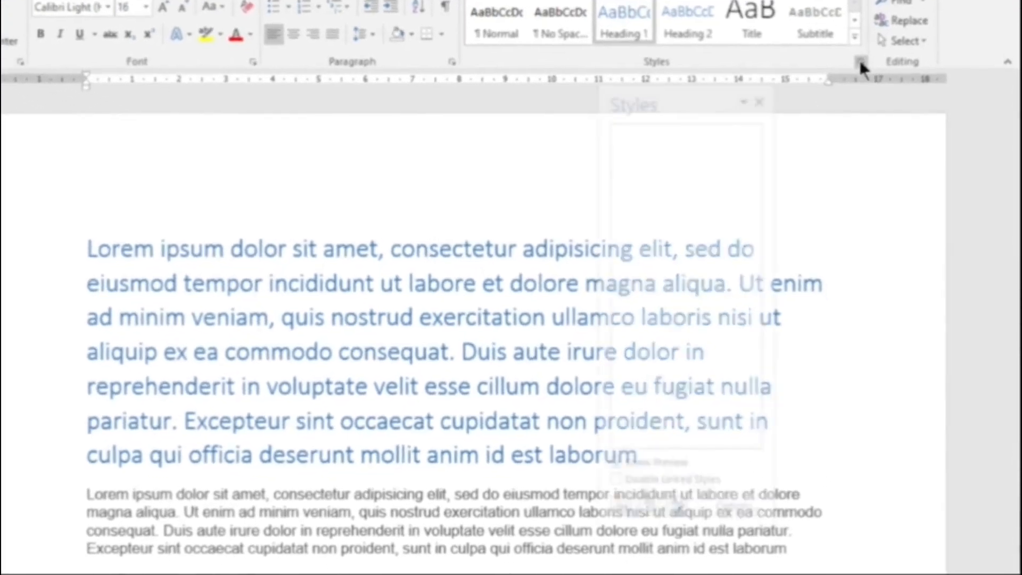
left_click_drag(645, 80, 658, 32)
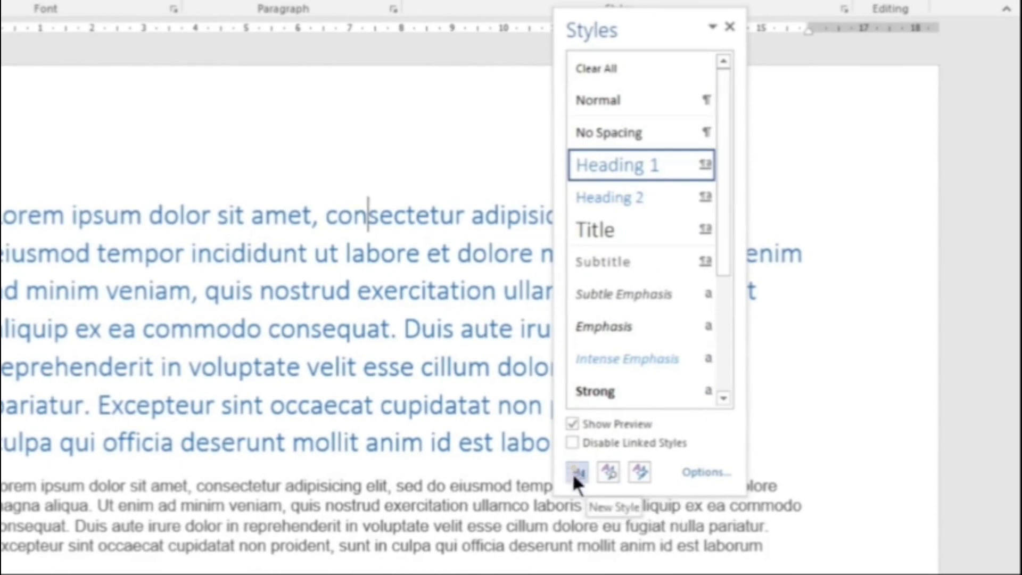
left_click(576, 471)
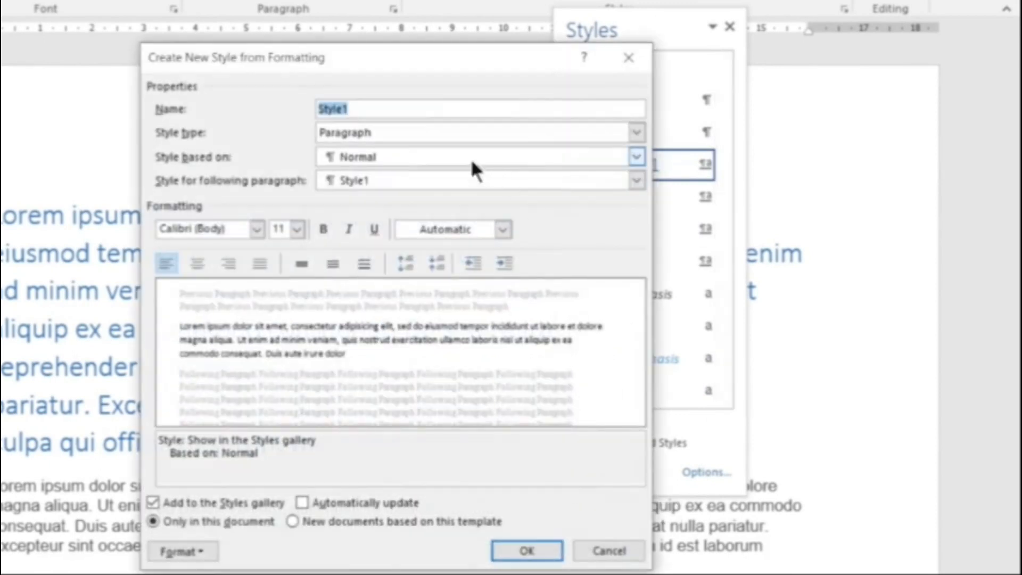
left_click(404, 110)
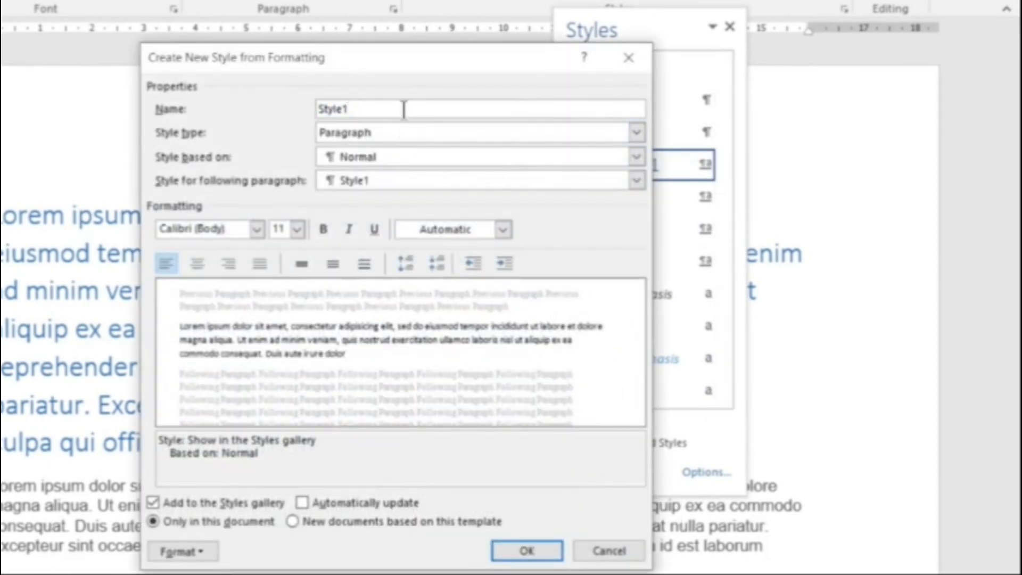
left_click(407, 138)
left_click(407, 139)
left_click(388, 156)
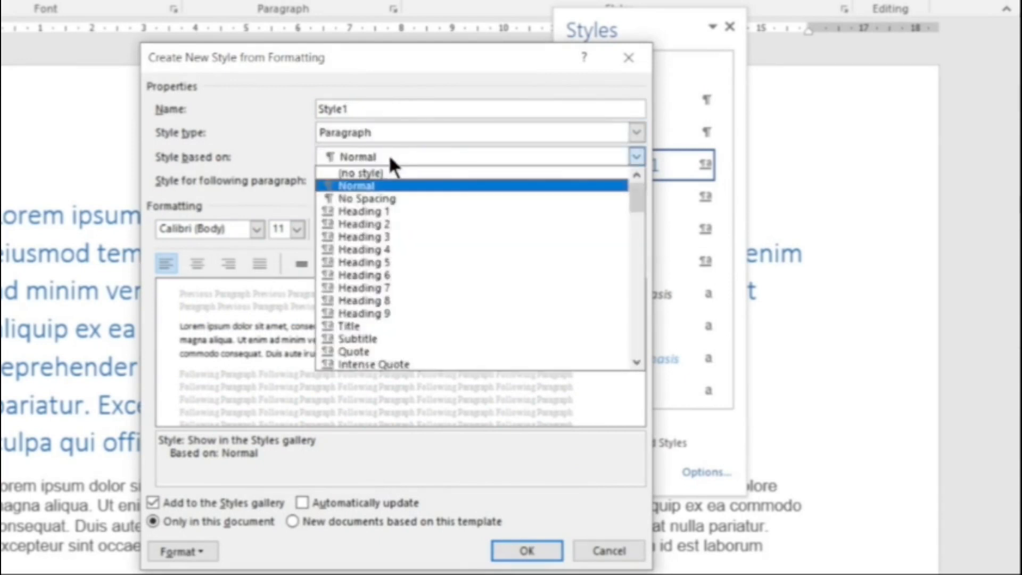
left_click(388, 157)
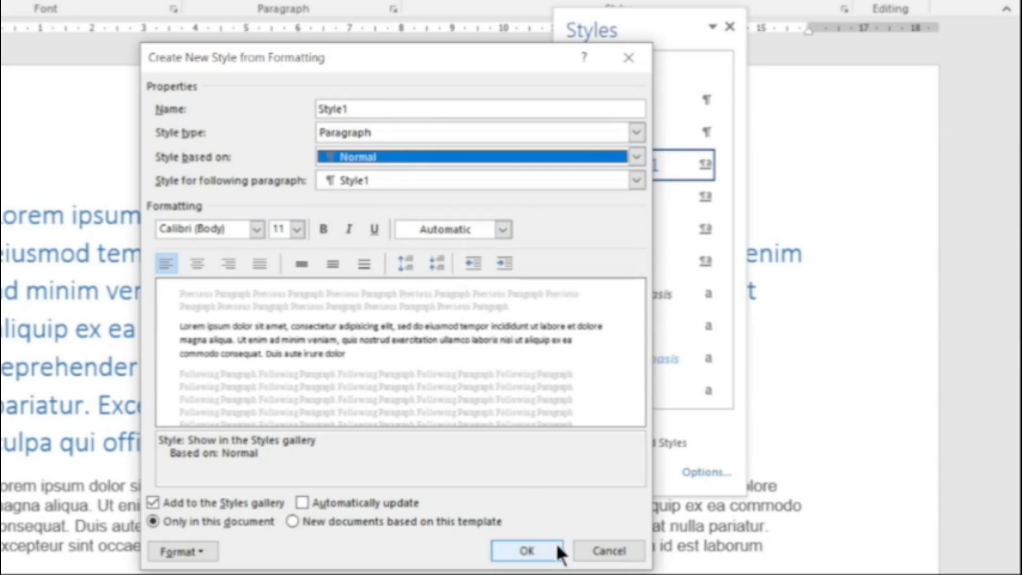
left_click(382, 108)
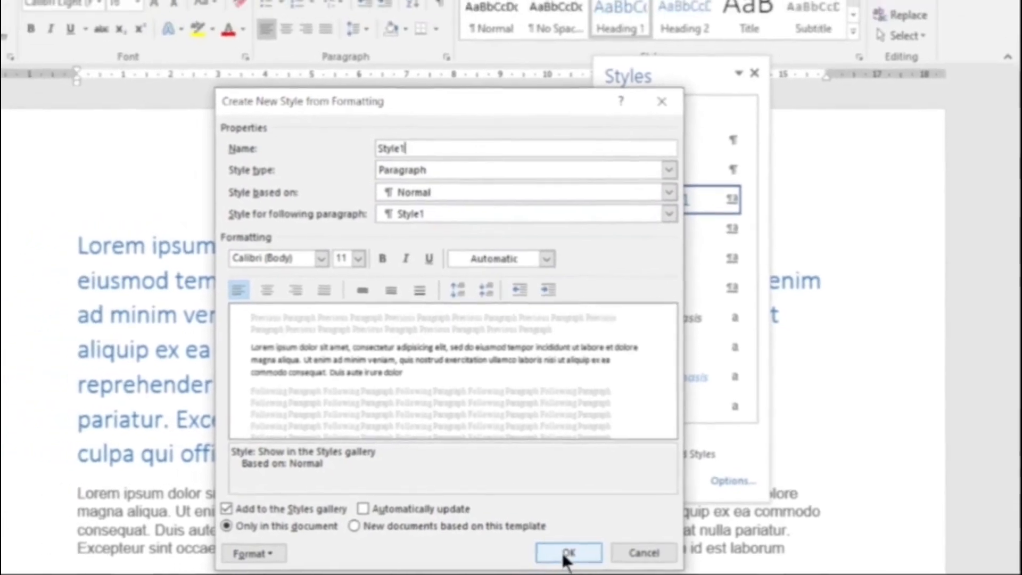
left_click(527, 556)
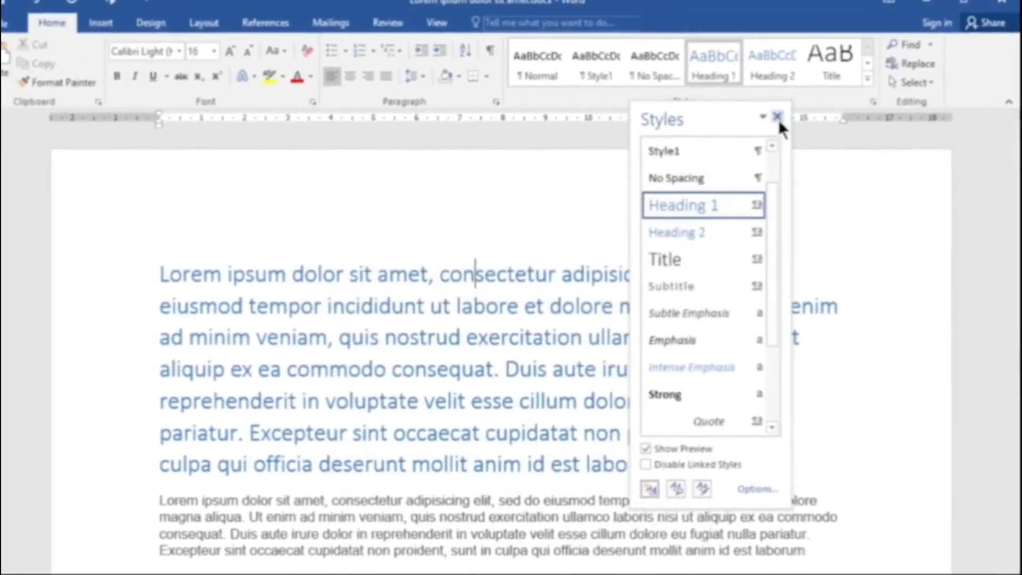
left_click(766, 95)
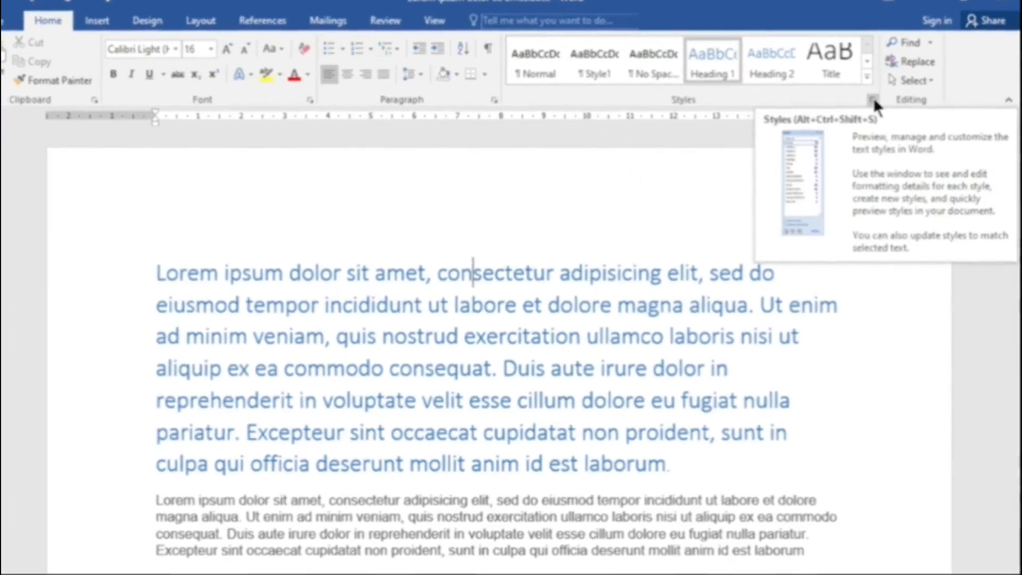
Step: Examine the edit, recommendation, restriction and default settings for managing the document's styles
left_click(872, 99)
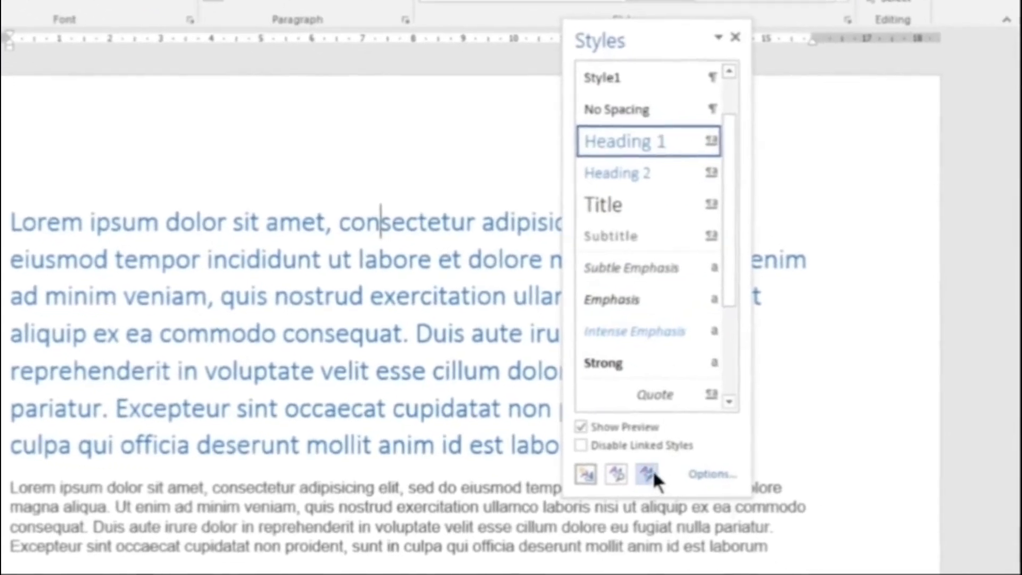
left_click(640, 469)
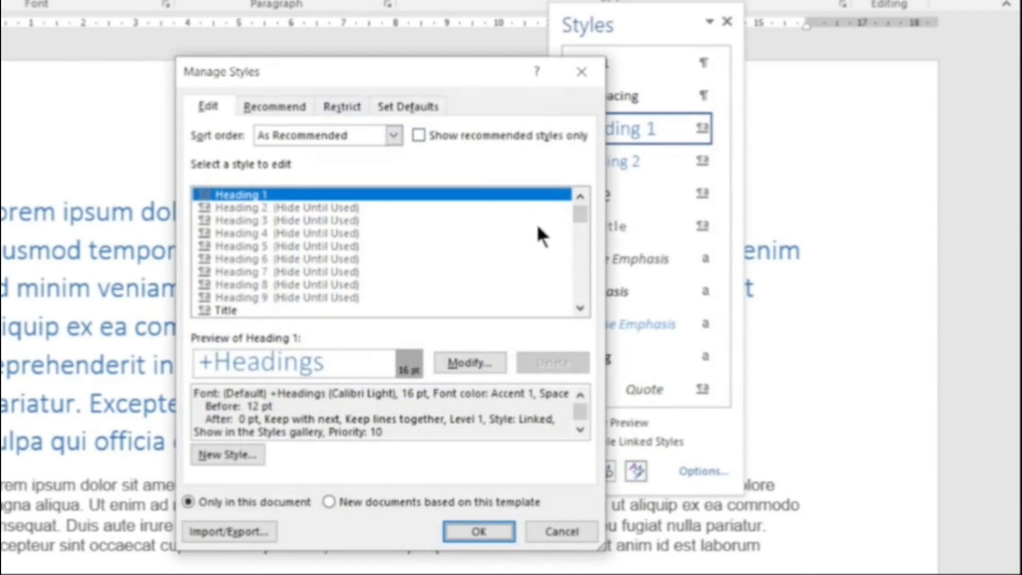
left_click(283, 107)
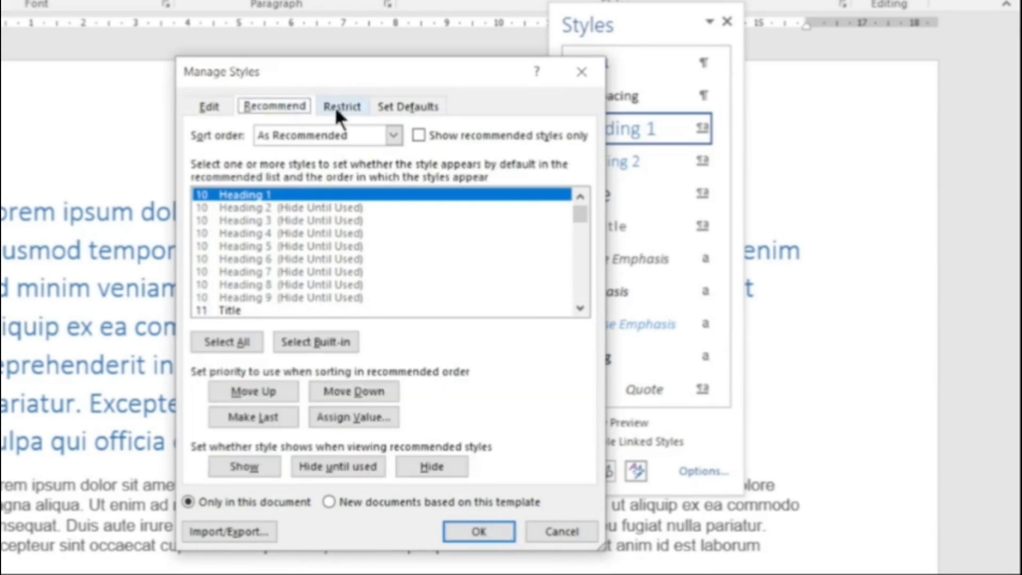
left_click(341, 108)
left_click(413, 107)
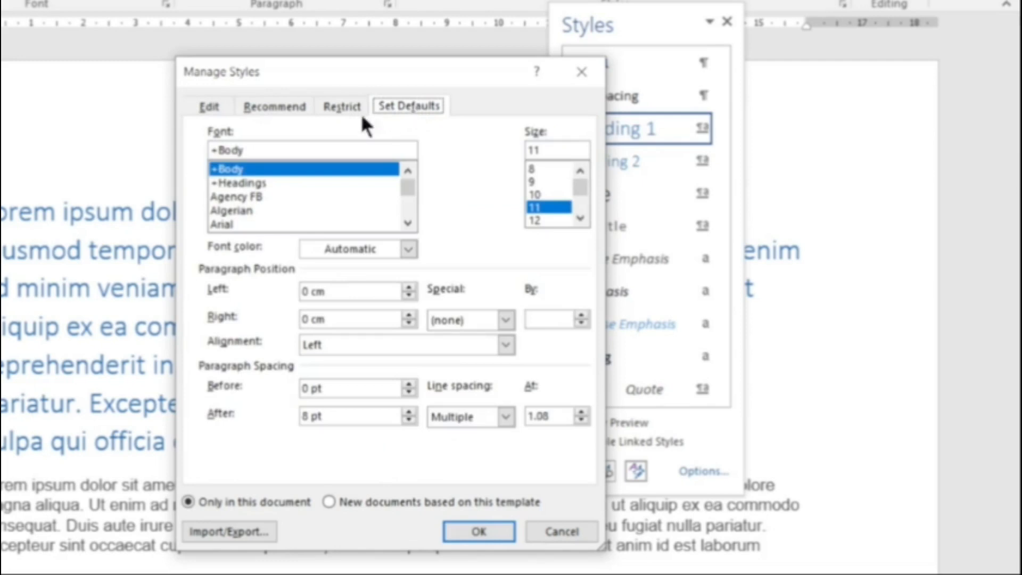
left_click(215, 103)
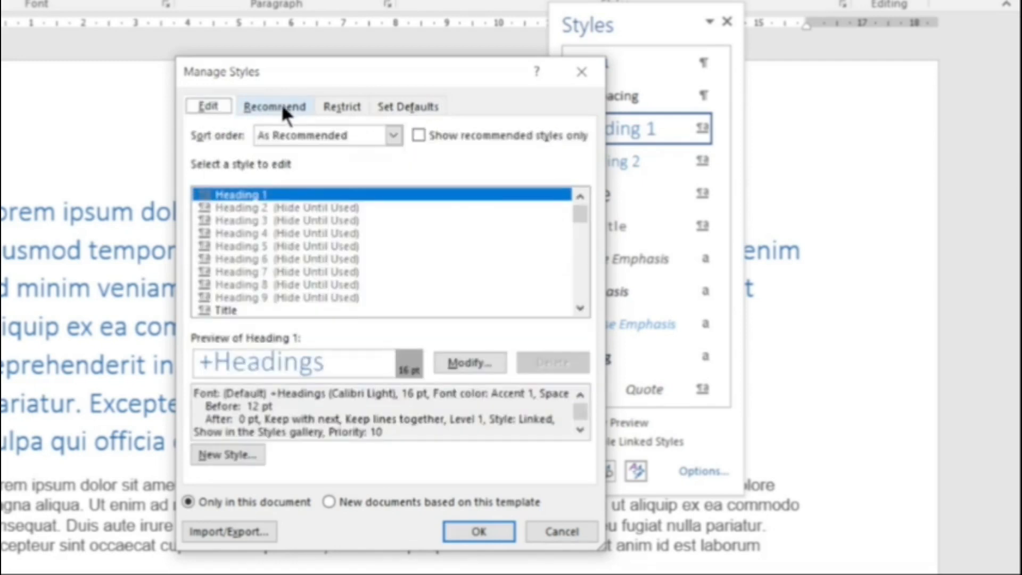
Step: Delete the Style1 style from the document and close the styles list
scroll(582, 304, "down", 3)
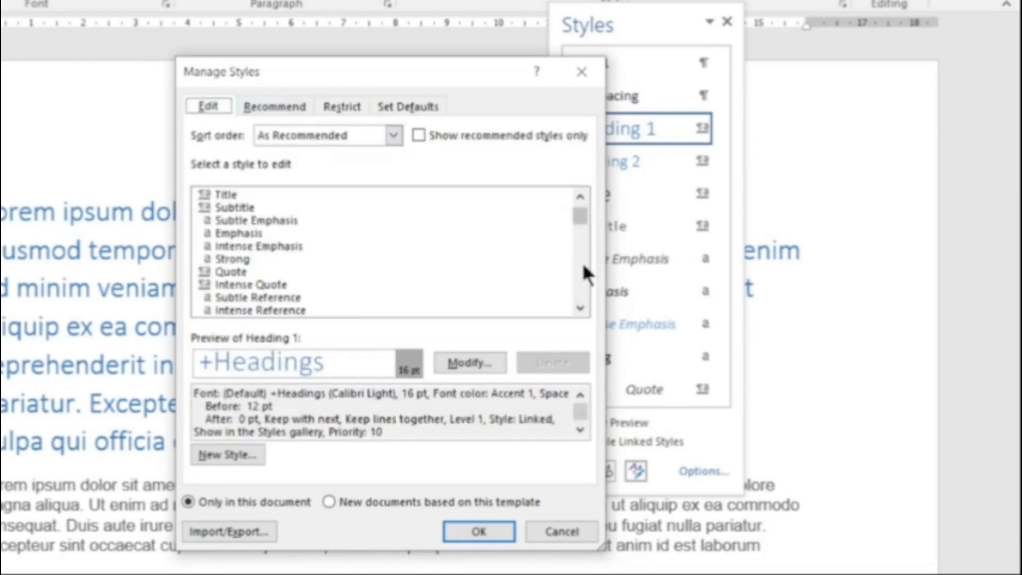
left_click_drag(583, 223, 586, 167)
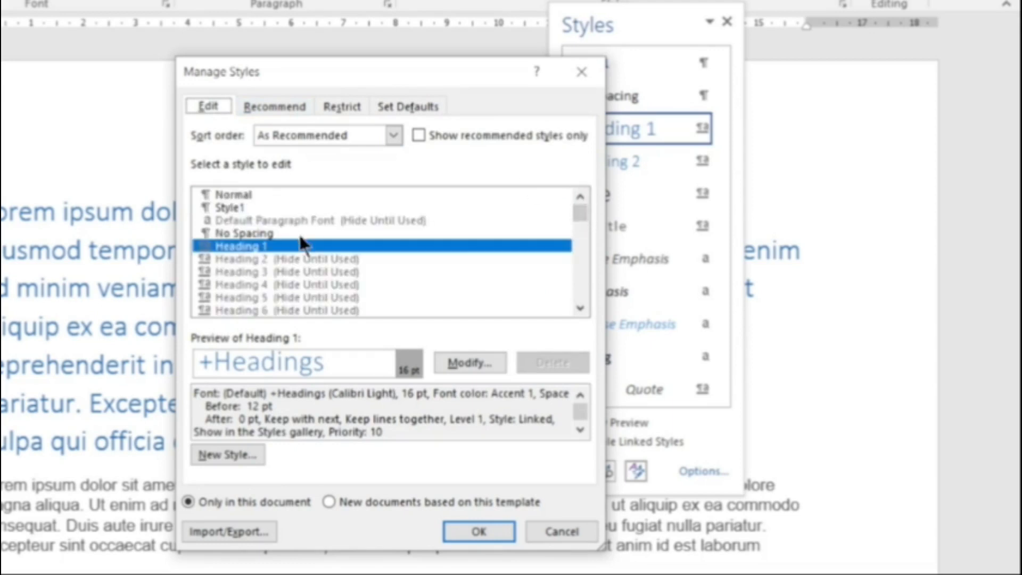
left_click(241, 208)
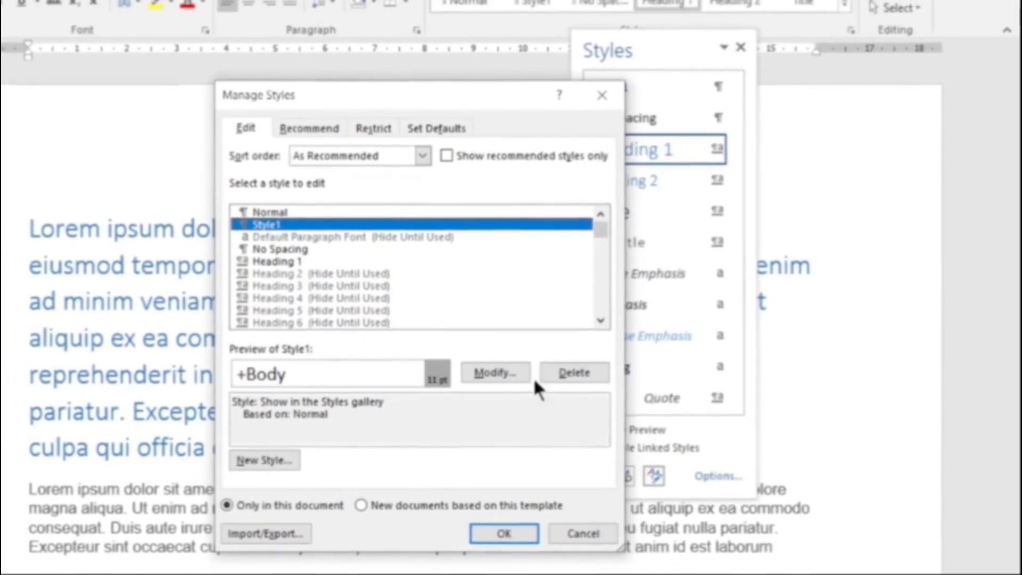
left_click(583, 375)
left_click(391, 388)
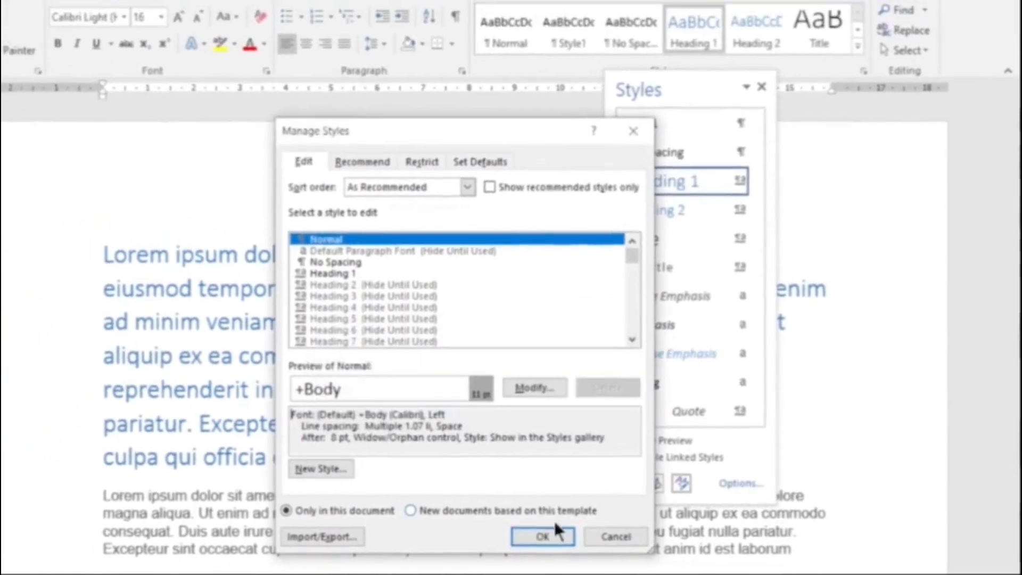
left_click(556, 532)
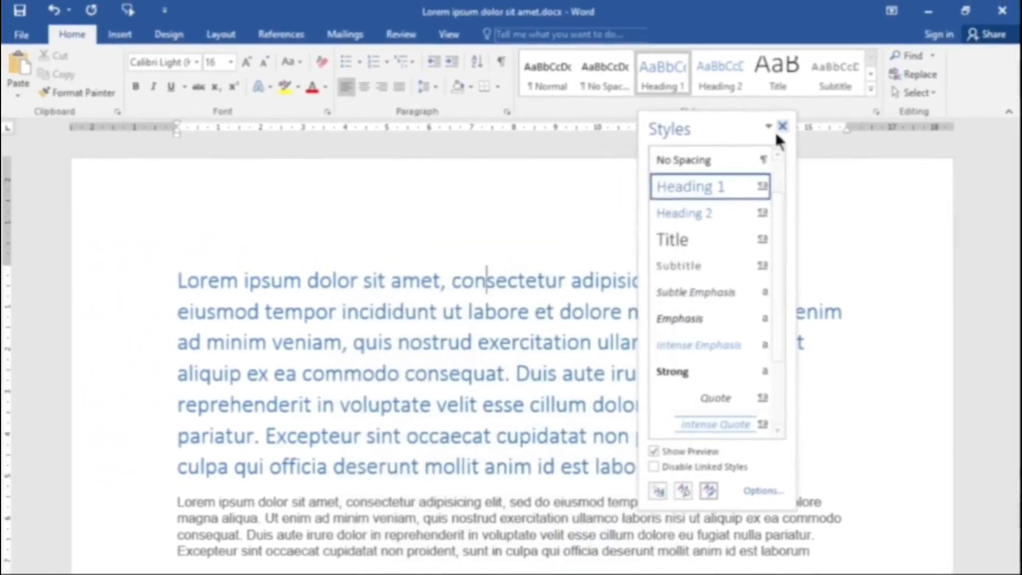
left_click(782, 126)
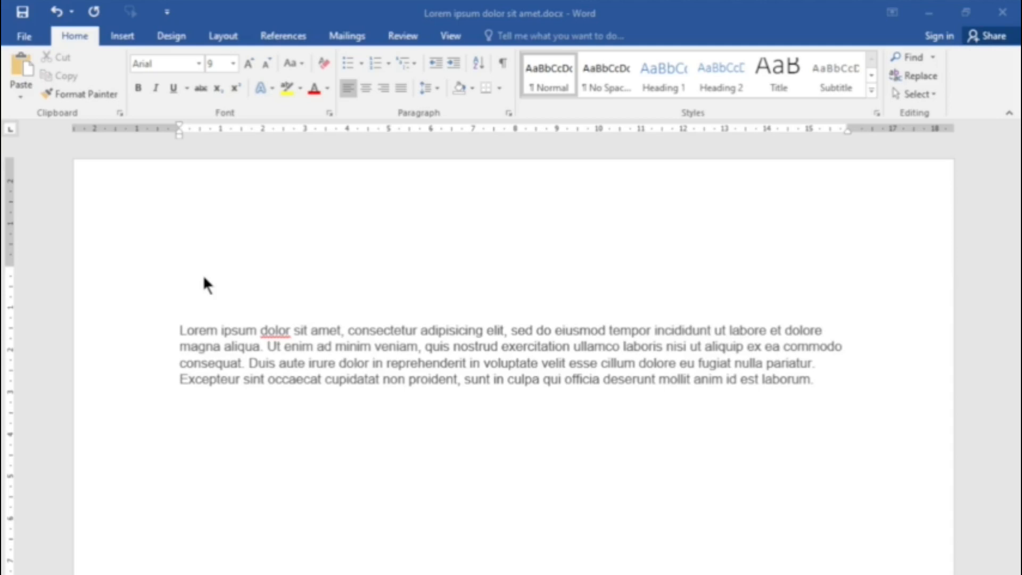
Step: Insert a table with four columns and two rows on the empty line above the Lorem ipsum paragraph
left_click(192, 278)
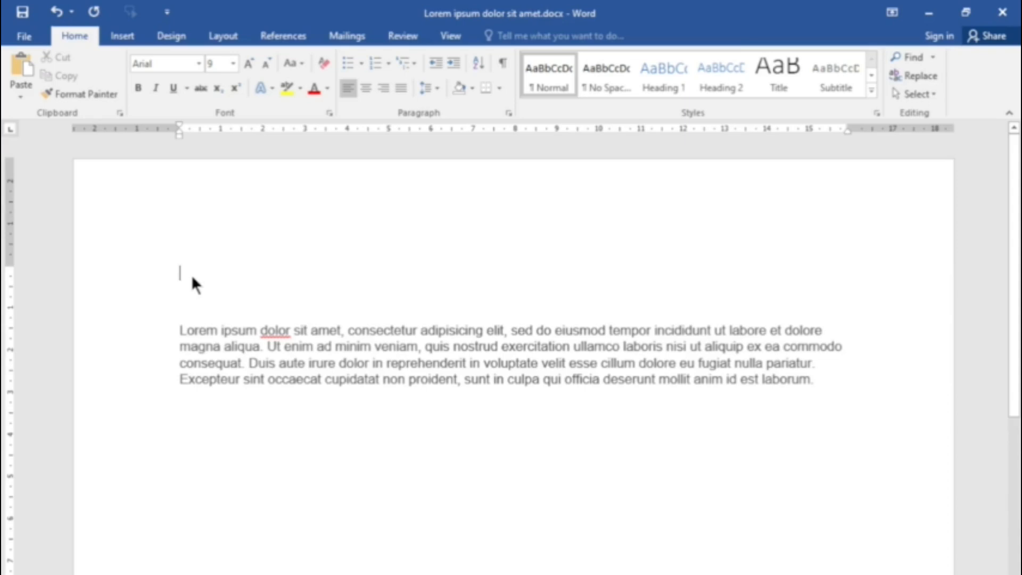
left_click(120, 33)
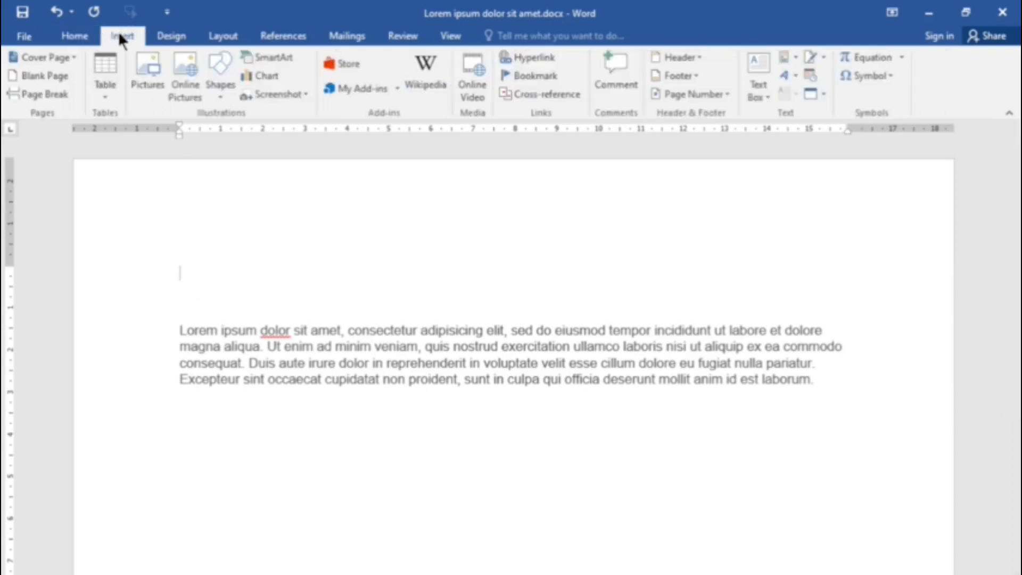
left_click(107, 91)
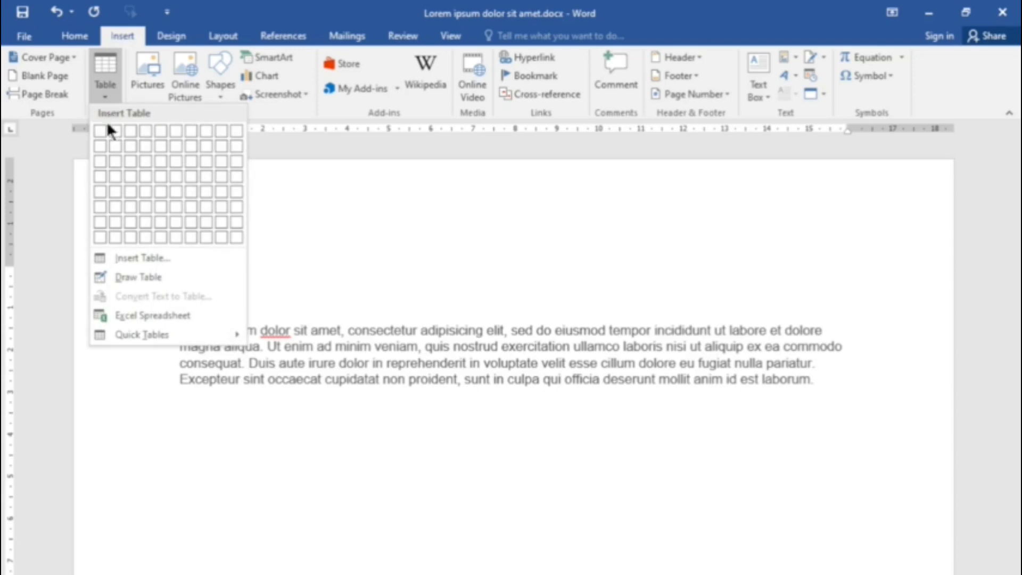
left_click(144, 146)
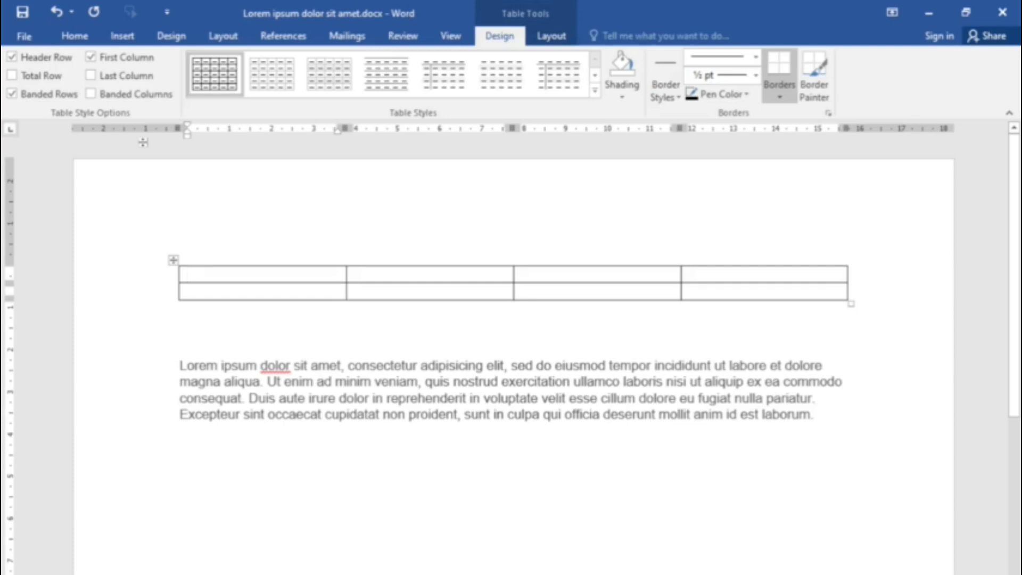
Step: Enter "Test" and "Tes" in the first column, "test" in the second row's second cell, and "tes" in the first row's last cell
left_click(194, 238)
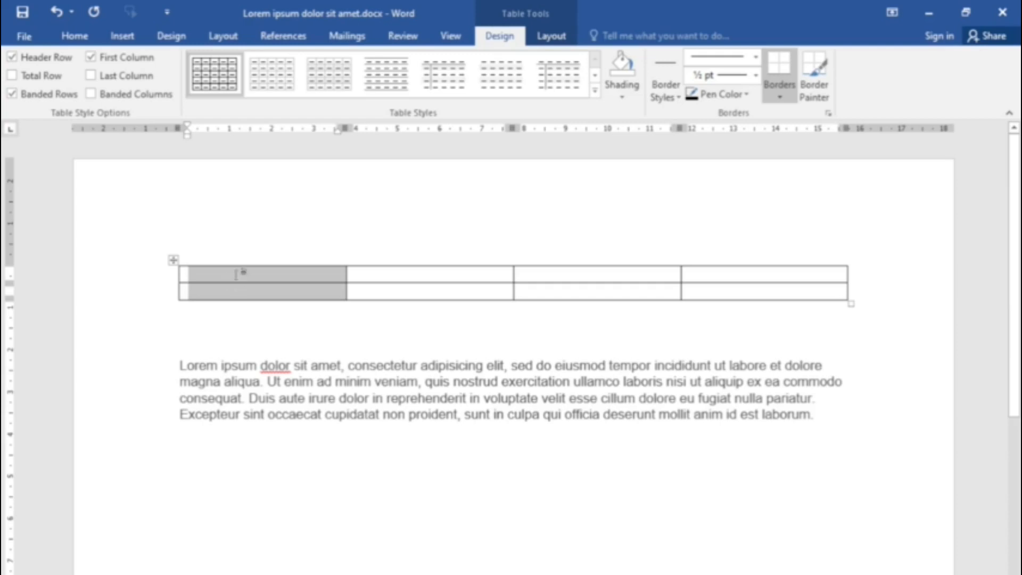
left_click(240, 273)
type("Test")
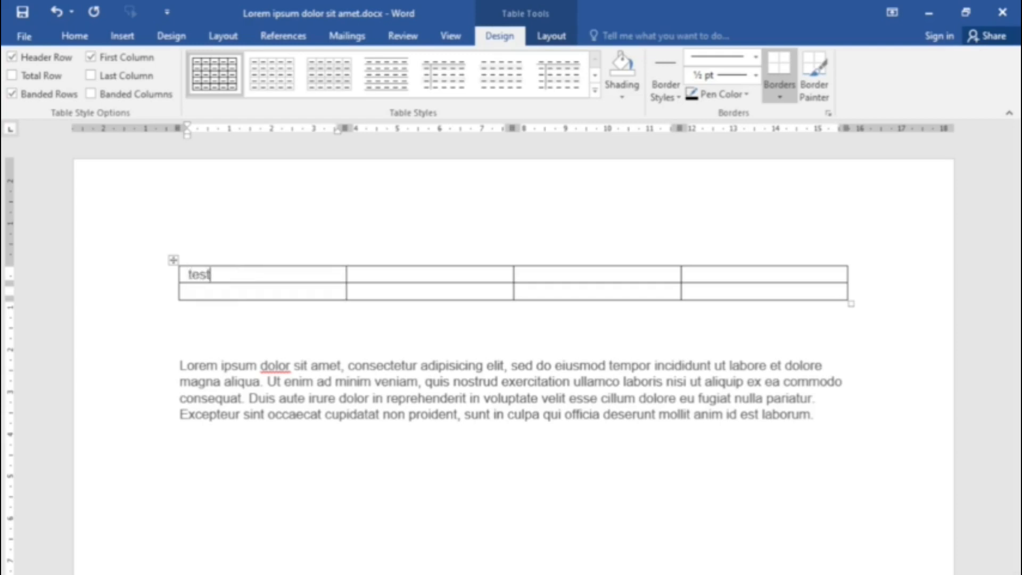
left_click(193, 291)
type("Tes")
key("Tab")
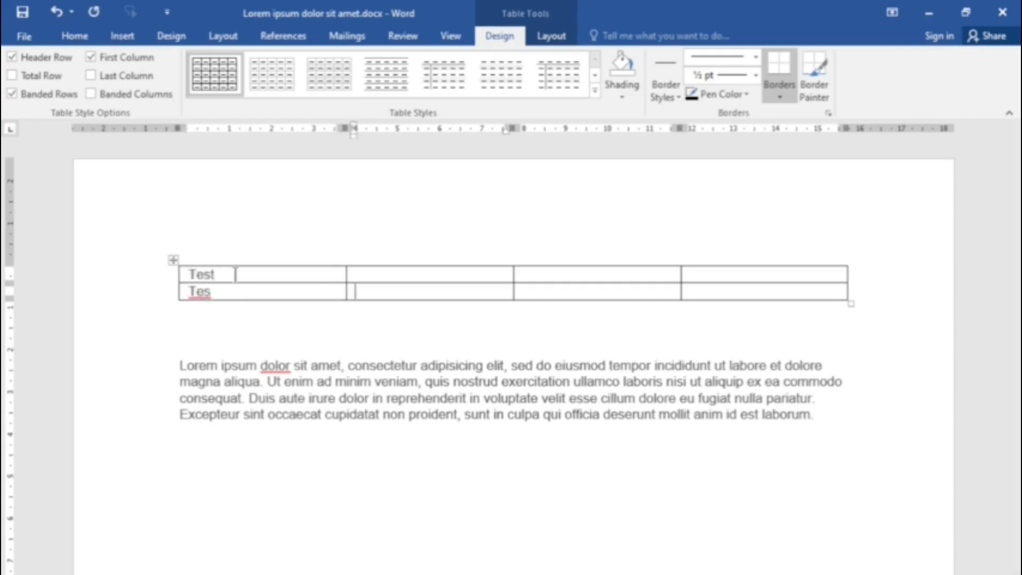
type("test")
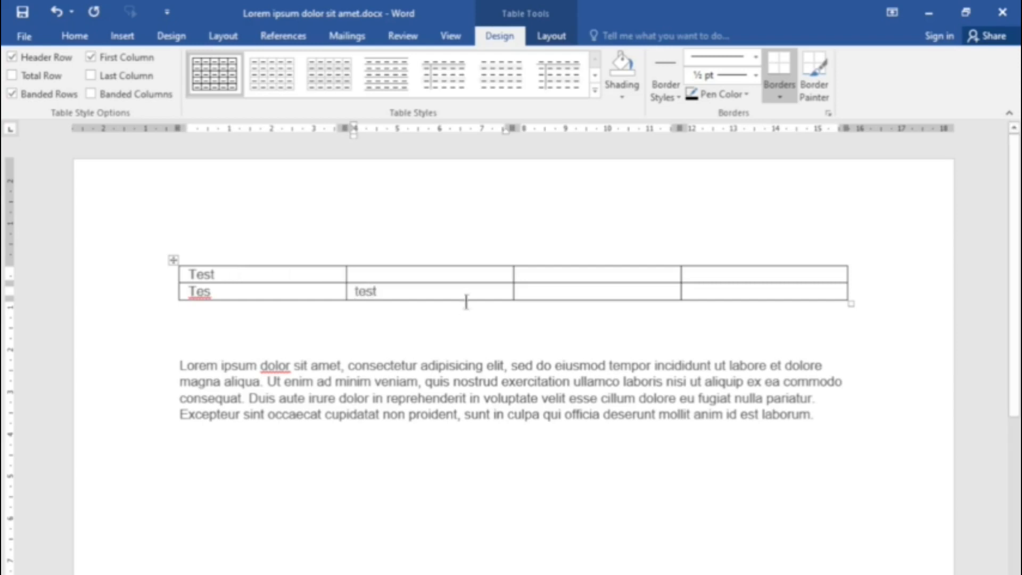
left_click(716, 274)
type("tes")
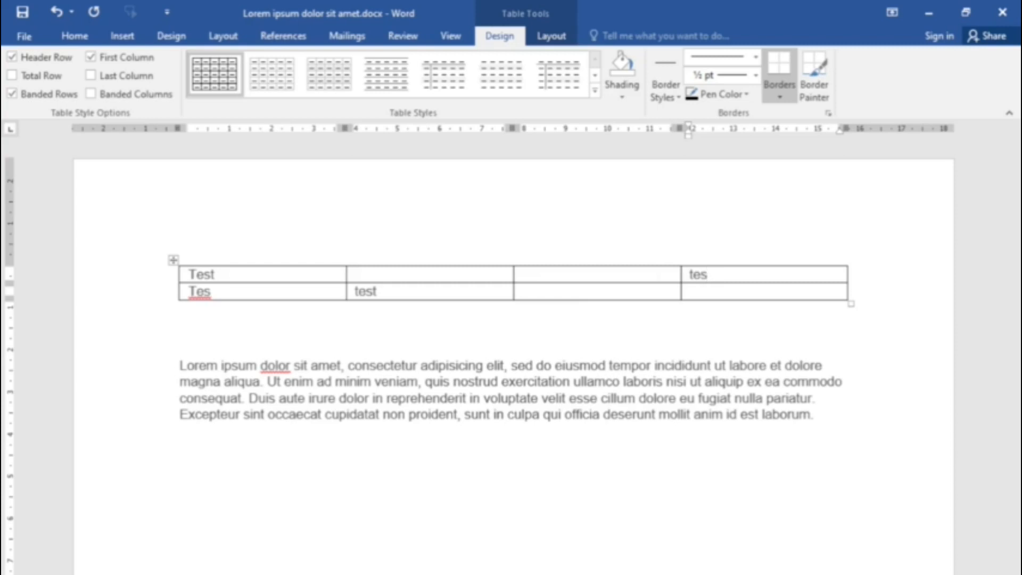
Step: Insert a new row below the table's second row
right_click(448, 291)
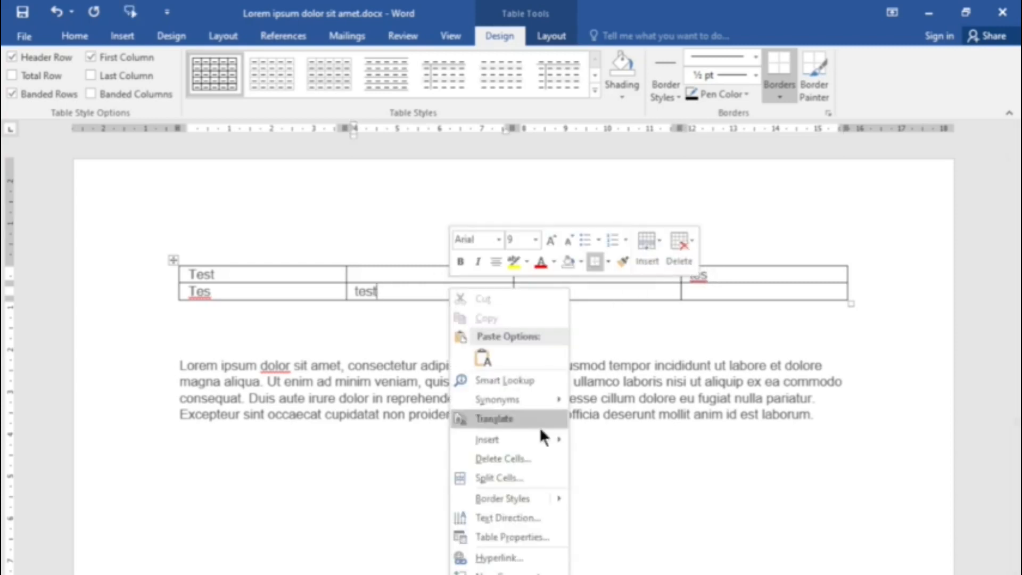
mouse_move(534, 441)
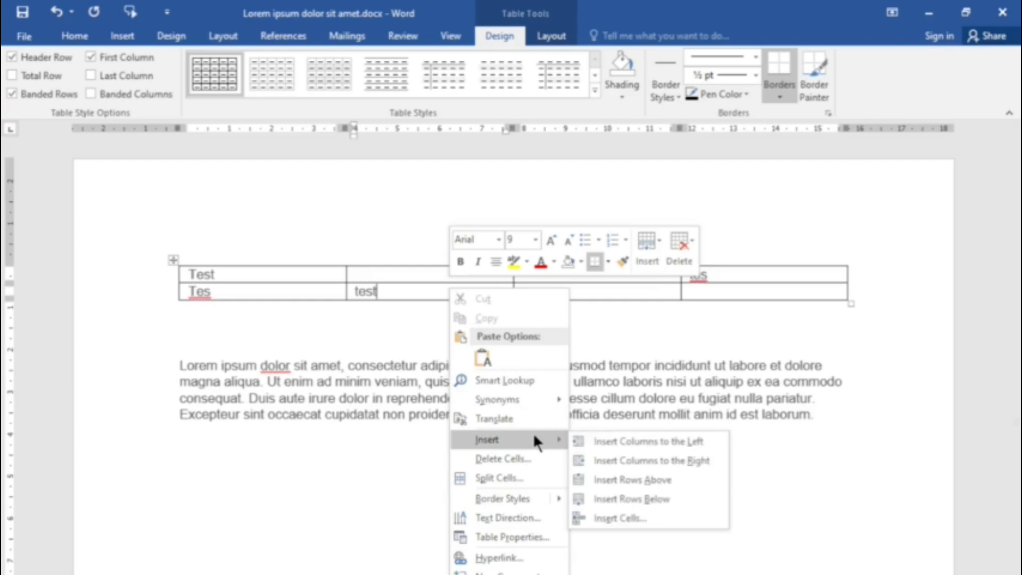
left_click(658, 496)
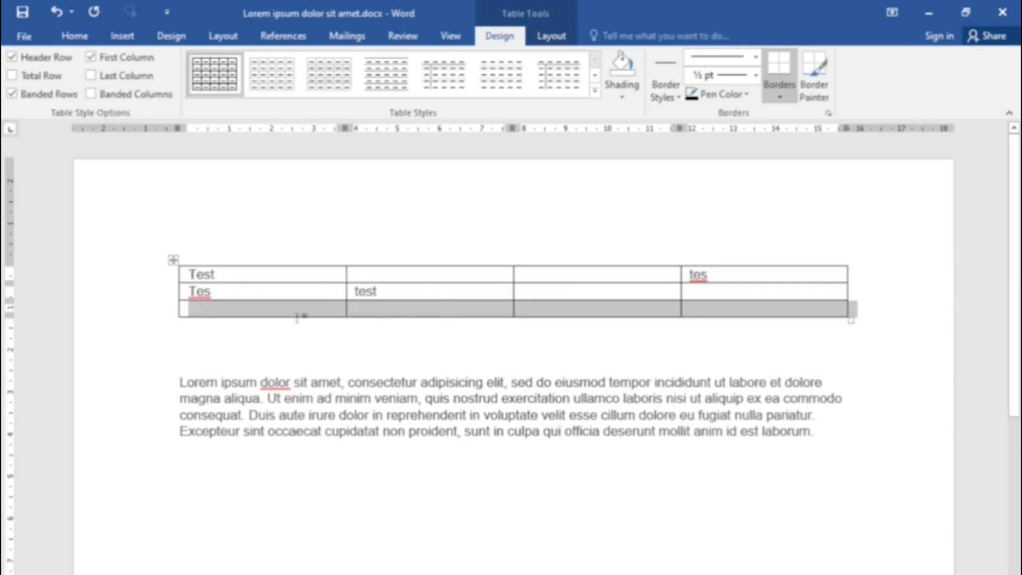
Step: Clear the contents of all the table's cells, keeping the empty grid
left_click(743, 331)
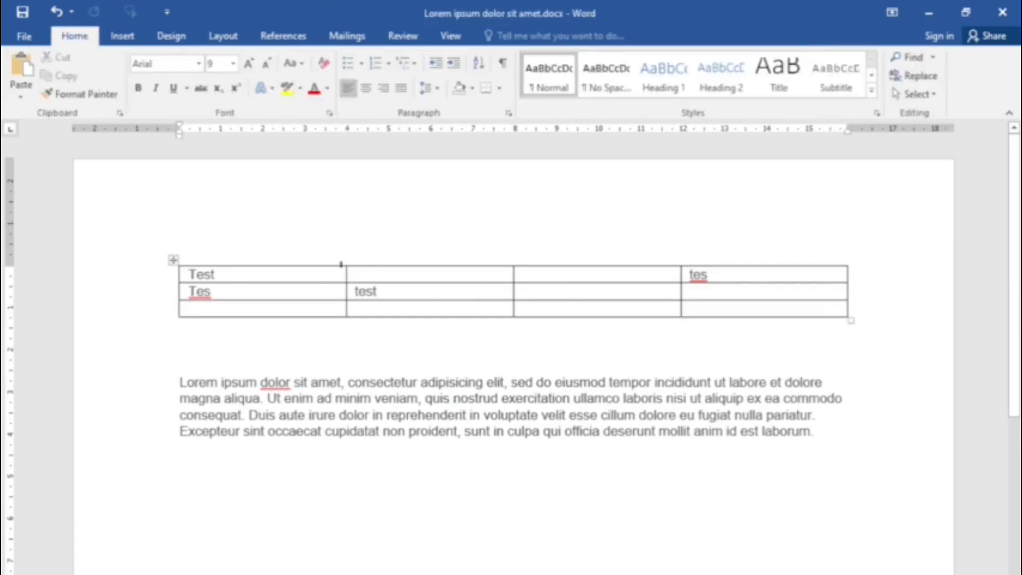
left_click(201, 248)
key("Delete")
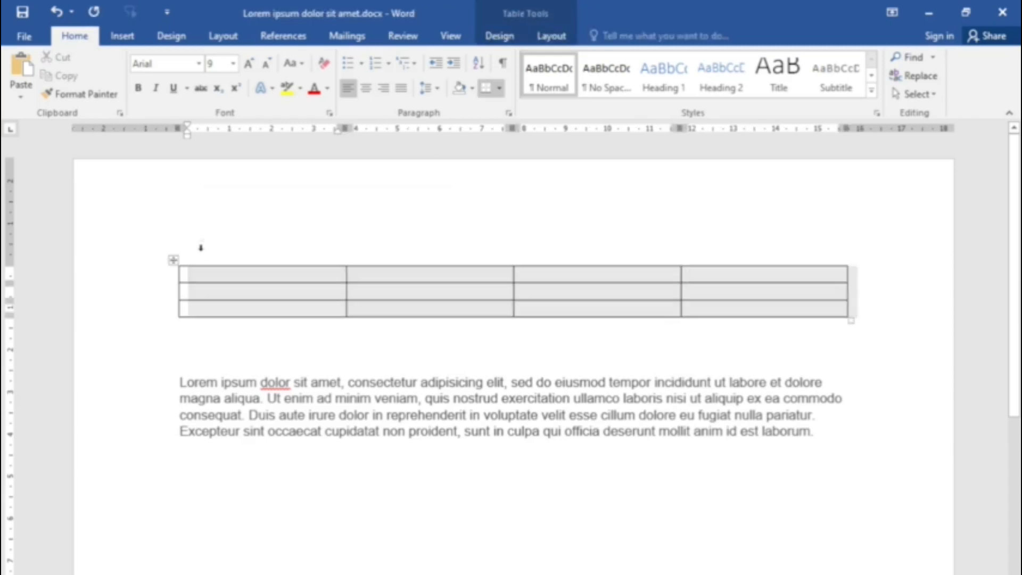
Step: Insert a second table with five columns and two rows on a new line below the four-column table
left_click(196, 357)
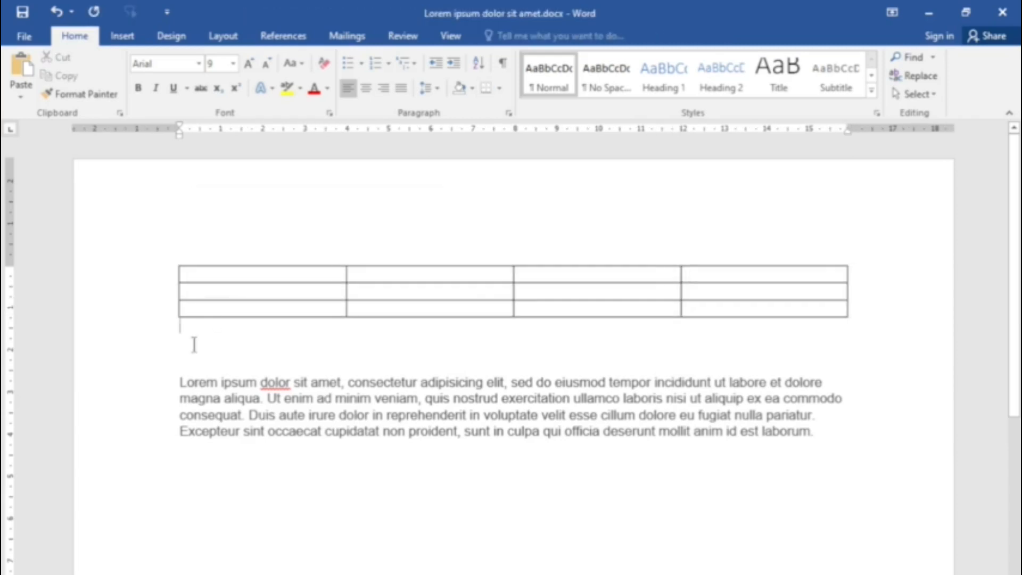
key("Return")
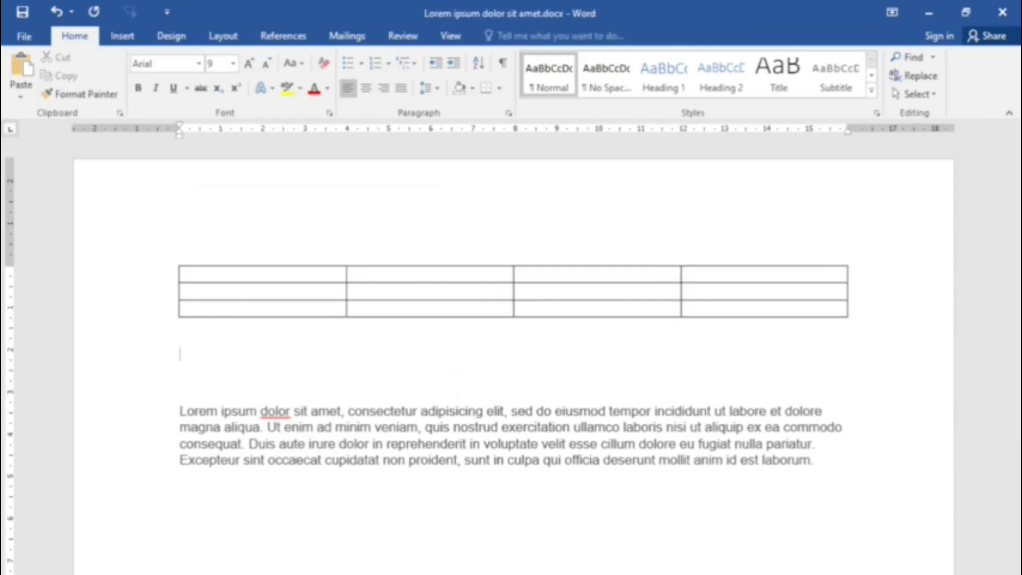
left_click(125, 33)
left_click(110, 95)
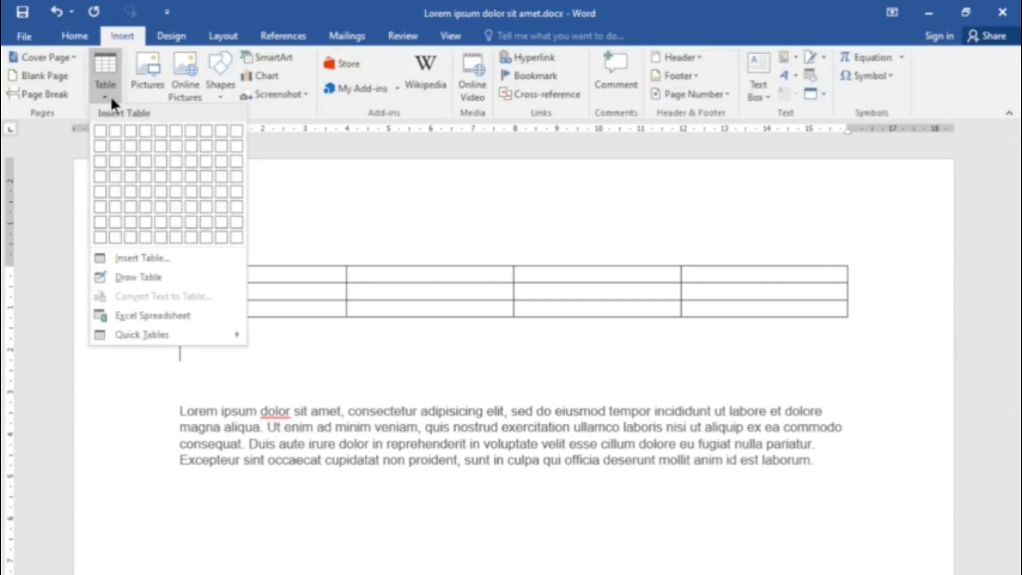
left_click(154, 257)
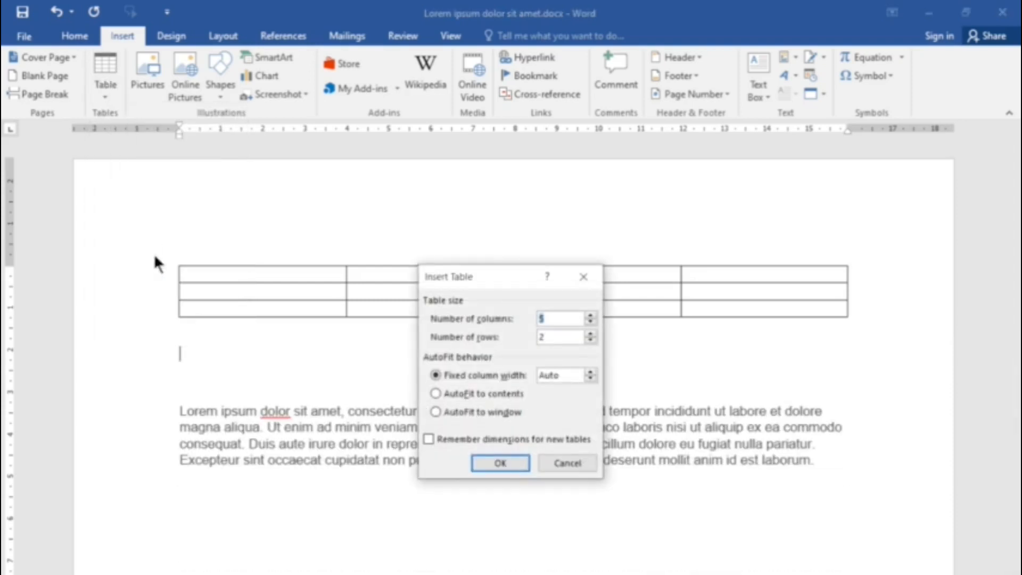
left_click(559, 340)
left_click(560, 318)
left_click(504, 462)
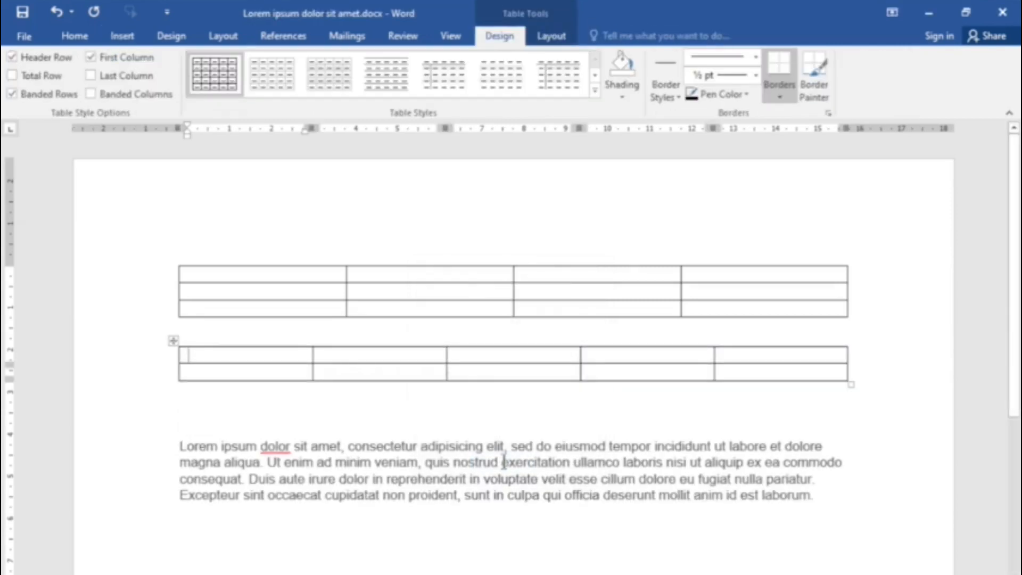
Step: On a new line below the five-column table, draw three separate single-cell tables, about 1.1 to 1.7 cm wide and 0.8 to 1.1 cm high
left_click(355, 373)
right_click(355, 372)
left_click(216, 404)
left_click(210, 407)
key("Return")
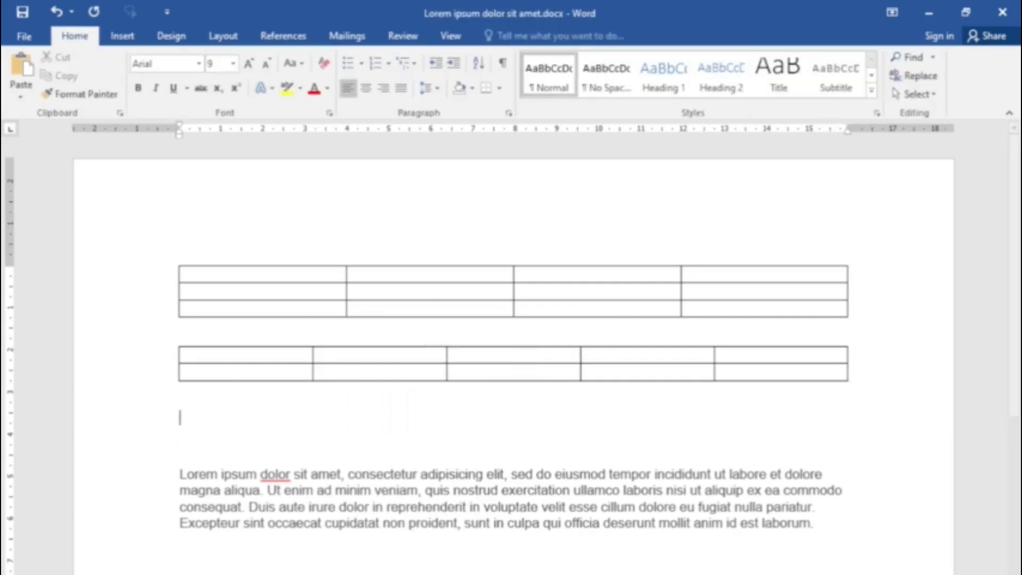
left_click(120, 36)
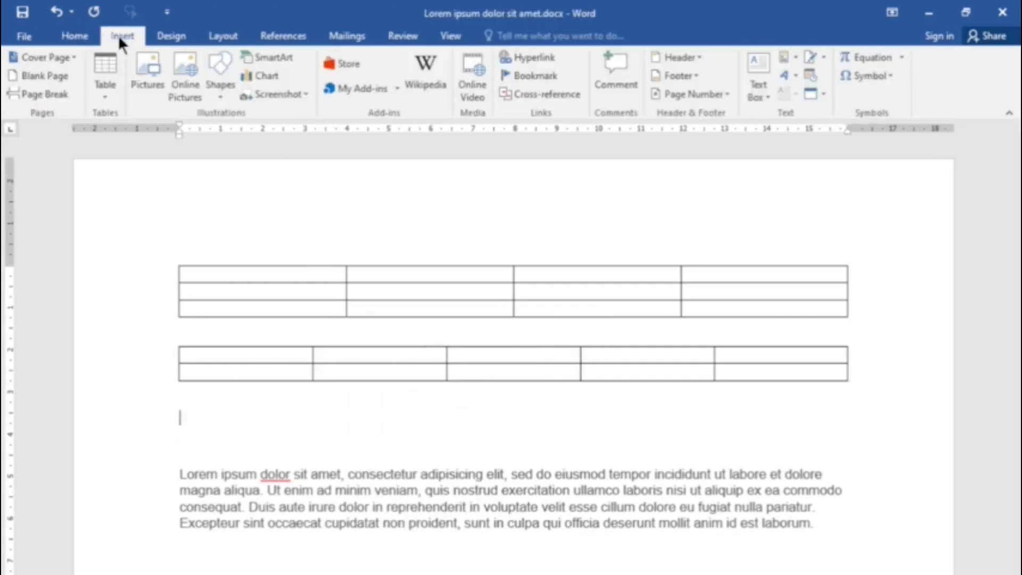
left_click(107, 94)
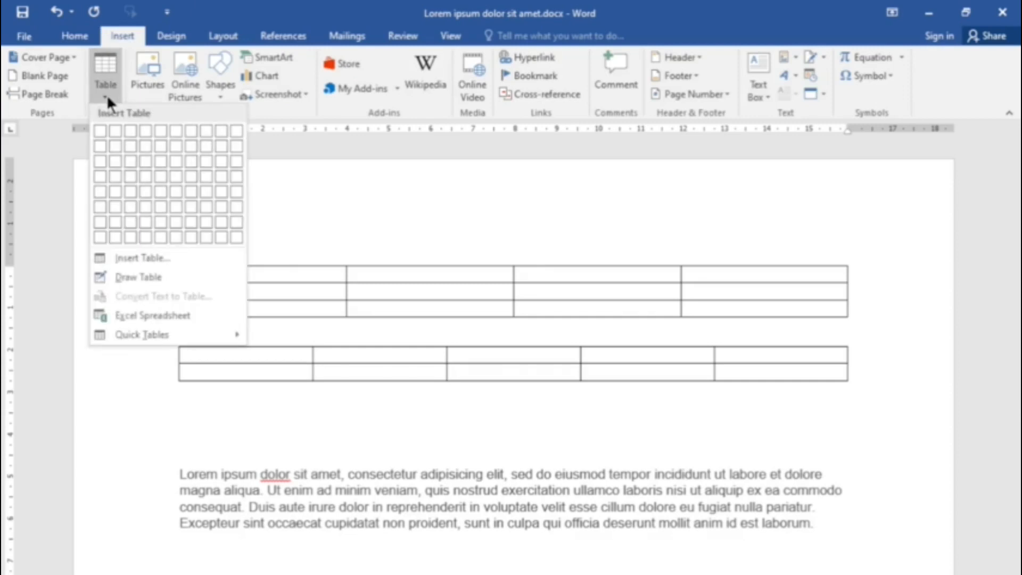
left_click(146, 271)
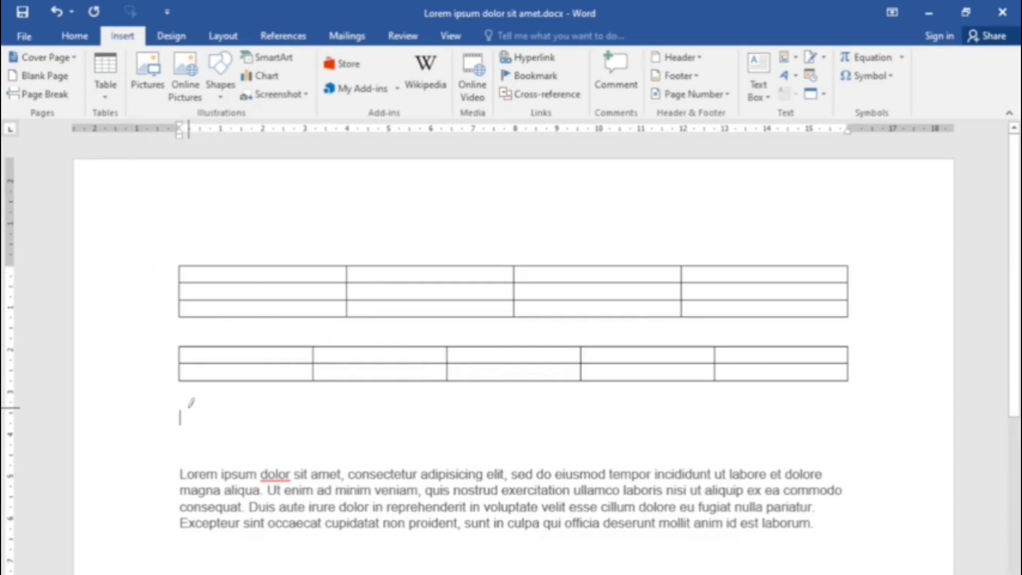
mouse_move(189, 407)
left_mouse_down()
mouse_move(243, 420)
mouse_move(242, 441)
left_mouse_up()
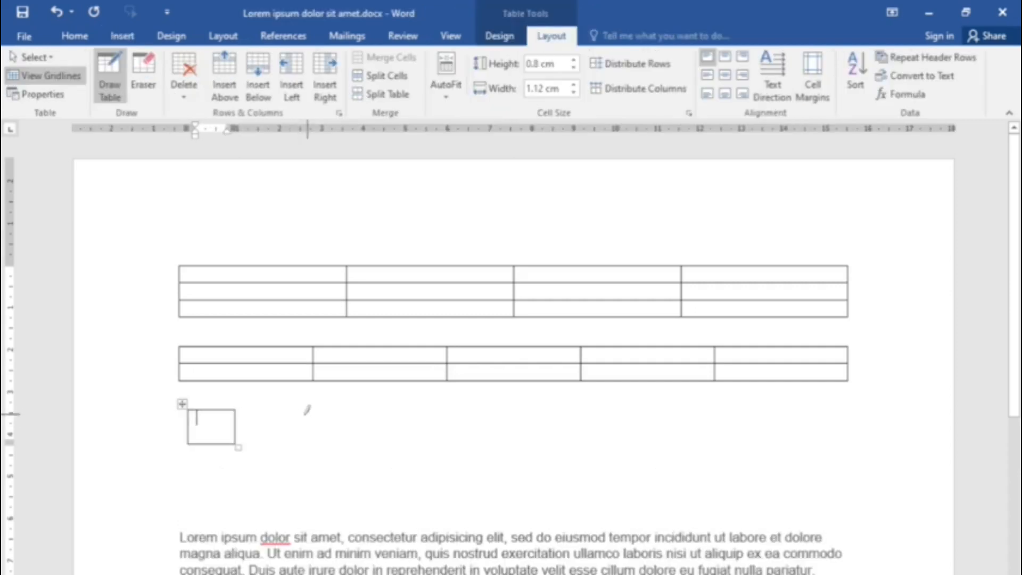
mouse_move(294, 410)
left_mouse_down()
mouse_move(352, 454)
mouse_move(364, 450)
left_mouse_up()
mouse_move(396, 416)
left_mouse_down()
mouse_move(456, 420)
mouse_move(466, 462)
left_mouse_up()
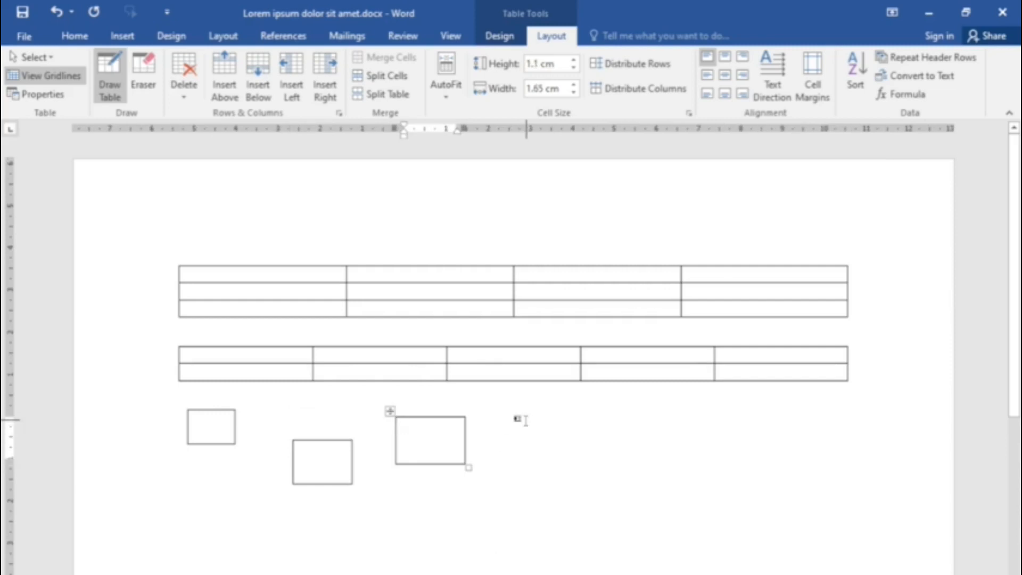
key("Escape")
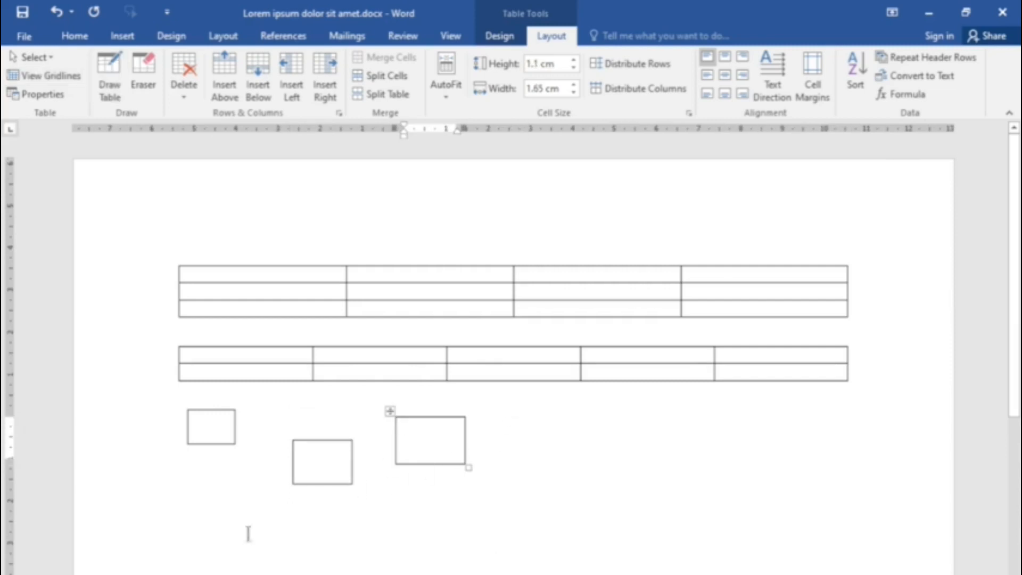
Step: Delete all the tables above the Lorem ipsum paragraph along with an extra blank line
left_click(198, 521)
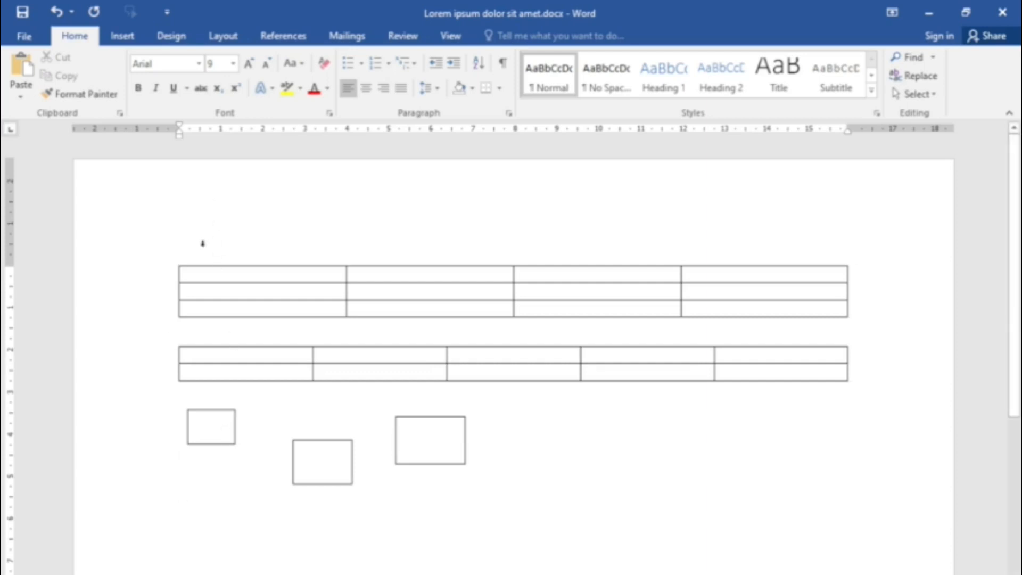
key("ctrl+a")
key("Delete")
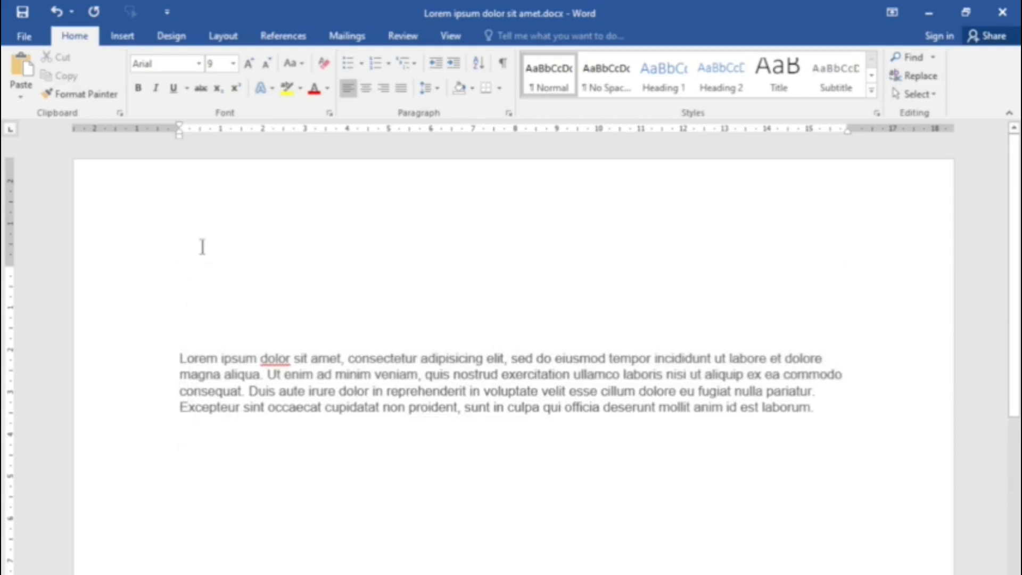
key("Delete")
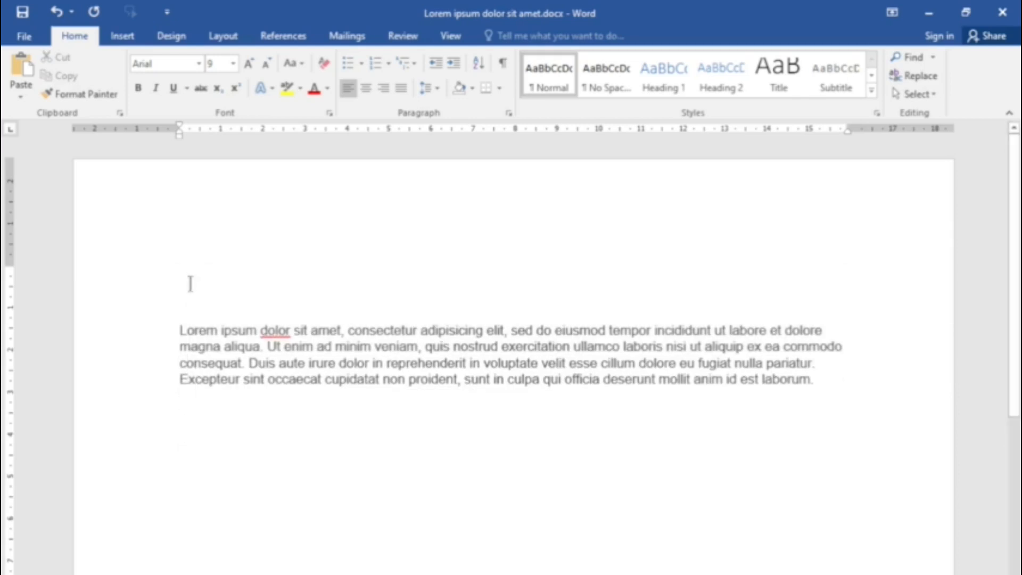
Step: Convert the Lorem ipsum paragraph to a five-column table with automatic fixed column width, separating the text at commas
left_click(181, 329)
left_click(817, 382, "shift")
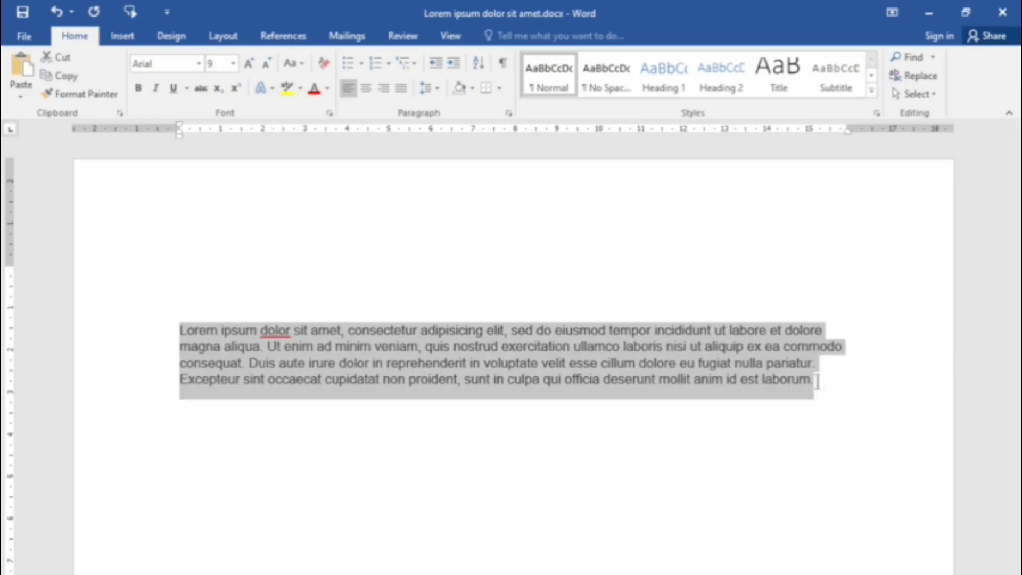
left_click(126, 34)
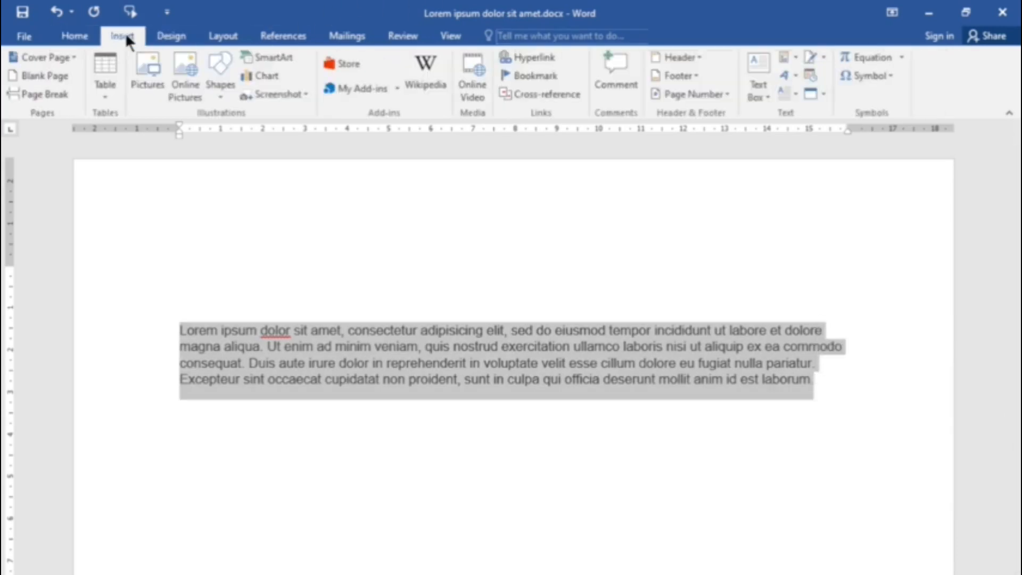
left_click(105, 101)
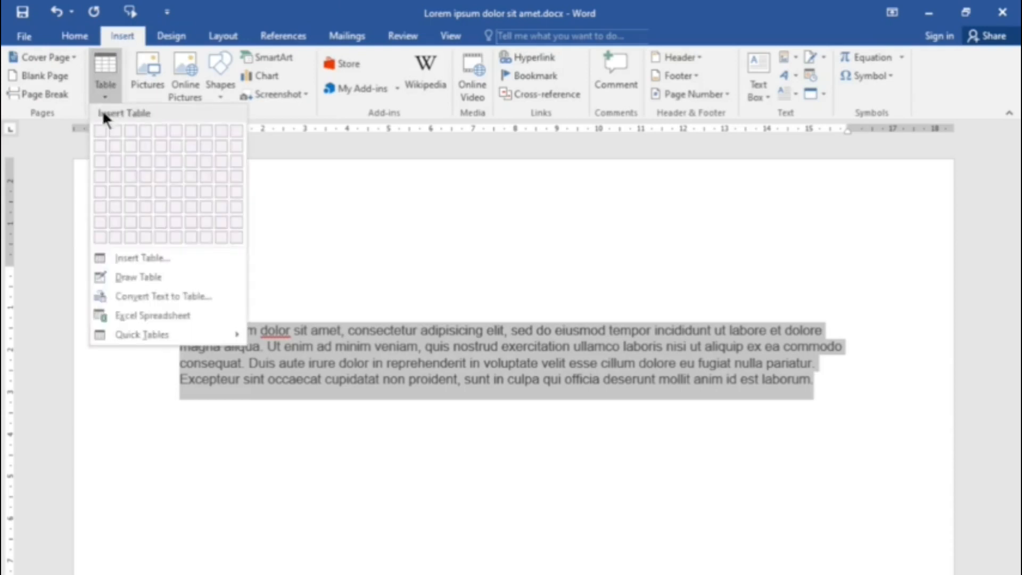
left_click(170, 296)
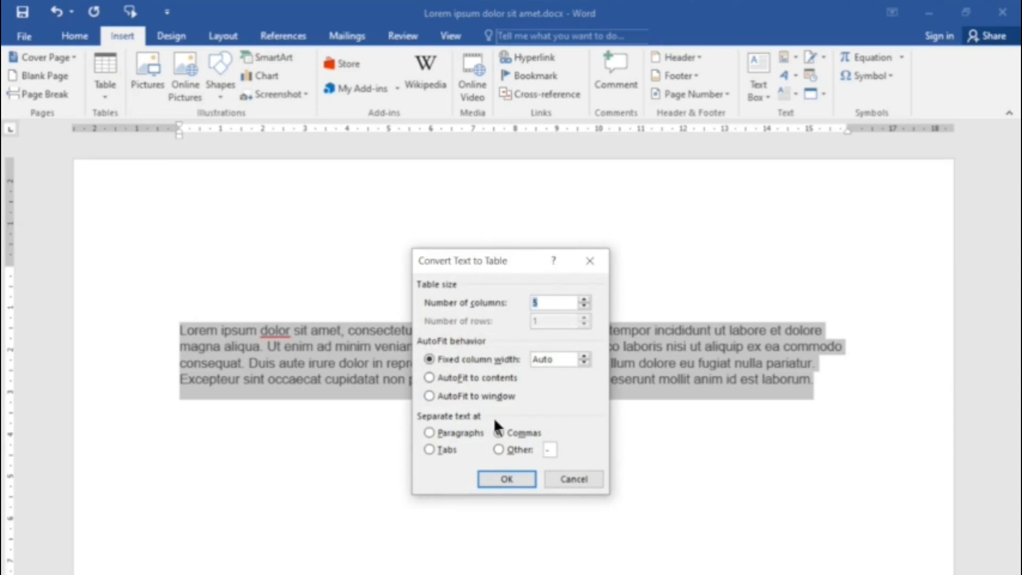
left_click(516, 432)
left_click(506, 479)
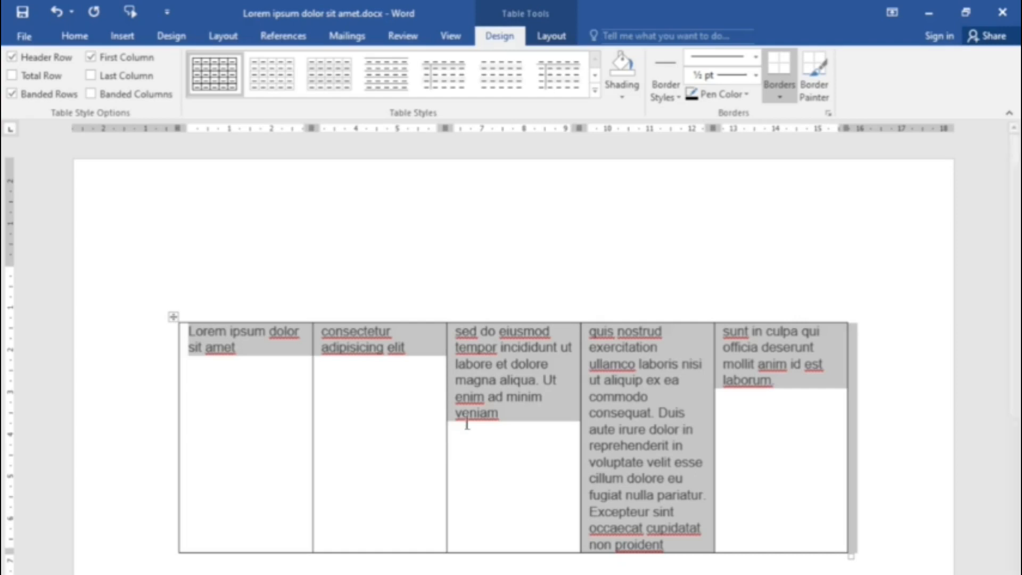
Step: Insert an embedded Excel spreadsheet below the table that holds the Lorem ipsum text
left_click(201, 282)
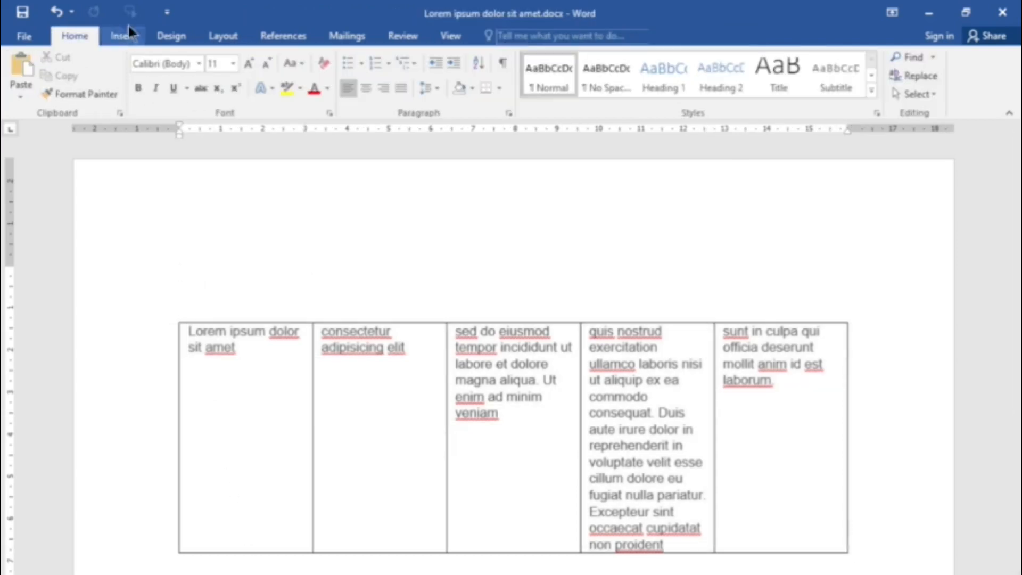
left_click(131, 40)
left_click(111, 98)
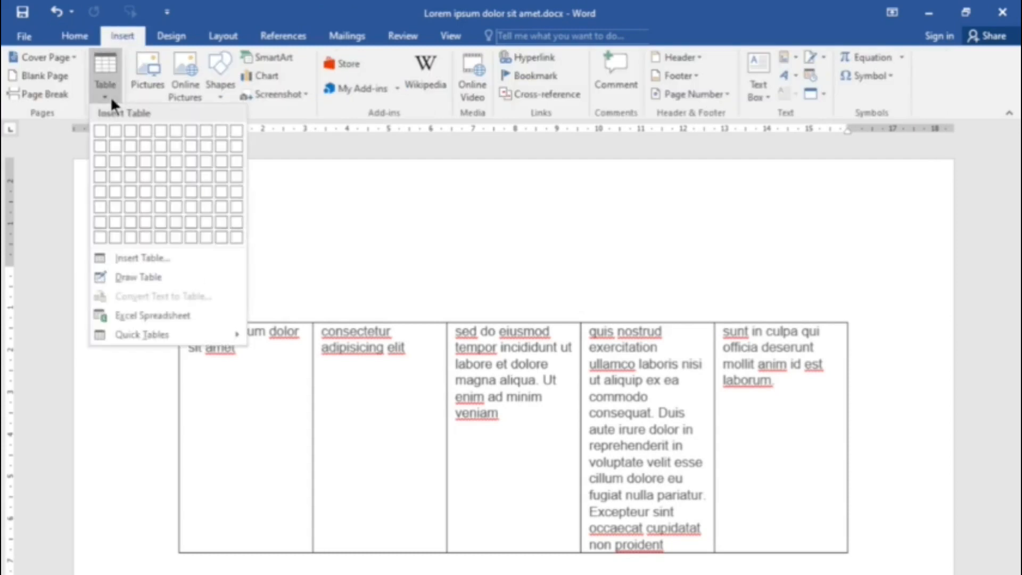
left_click(168, 310)
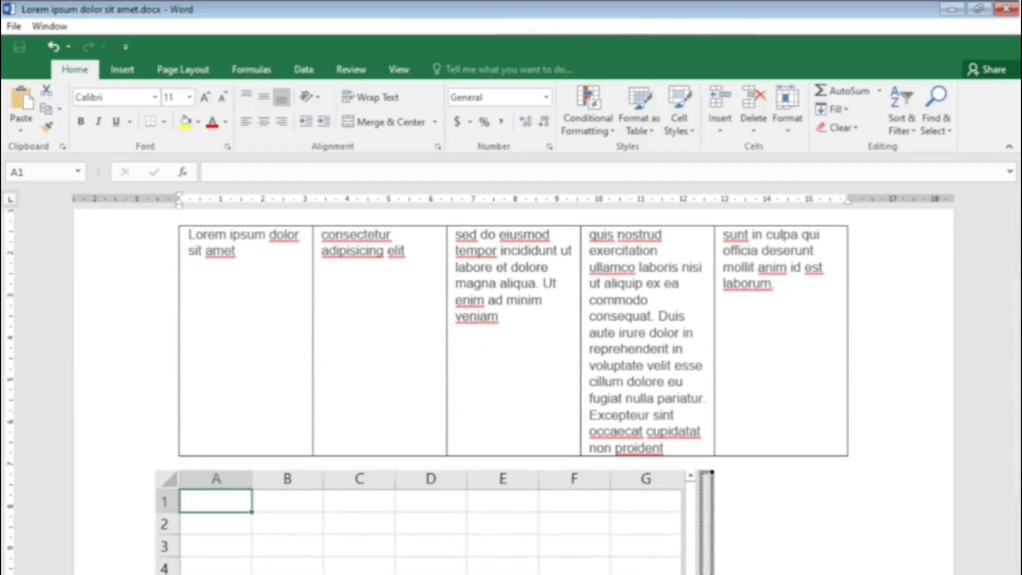
Step: Select columns B, C, D, A and E of the embedded spreadsheet one after another, and leave the spreadsheet
left_click(282, 479)
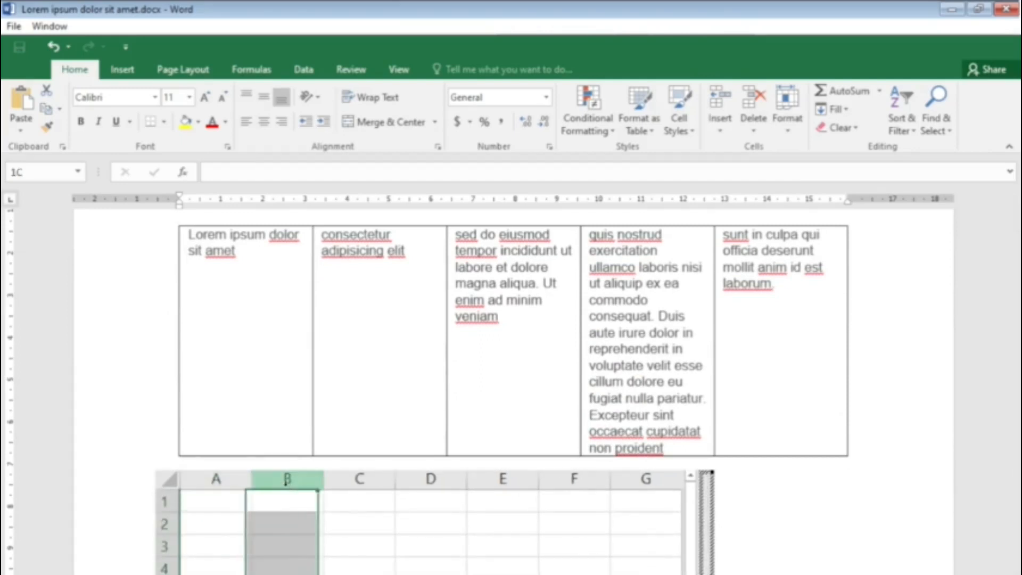
left_click(360, 479)
left_click(446, 479)
left_click(218, 479)
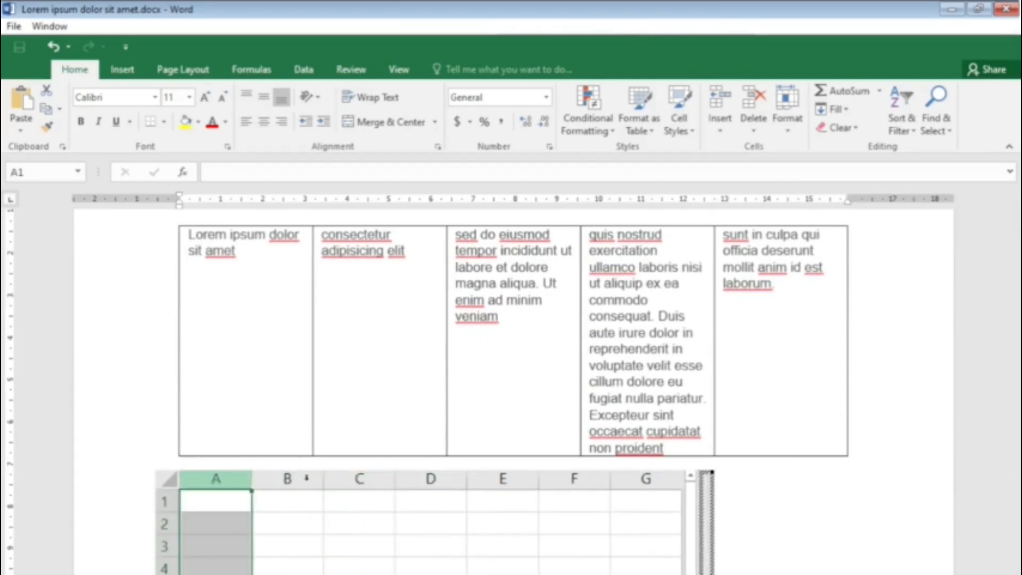
left_click(511, 479)
scroll(517, 280, "up", 3)
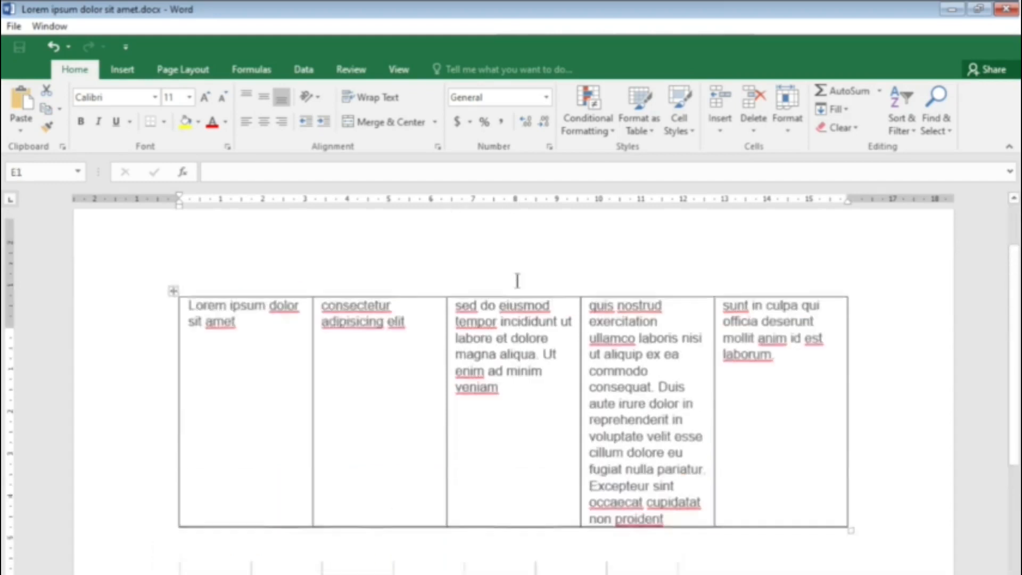
left_click(197, 370)
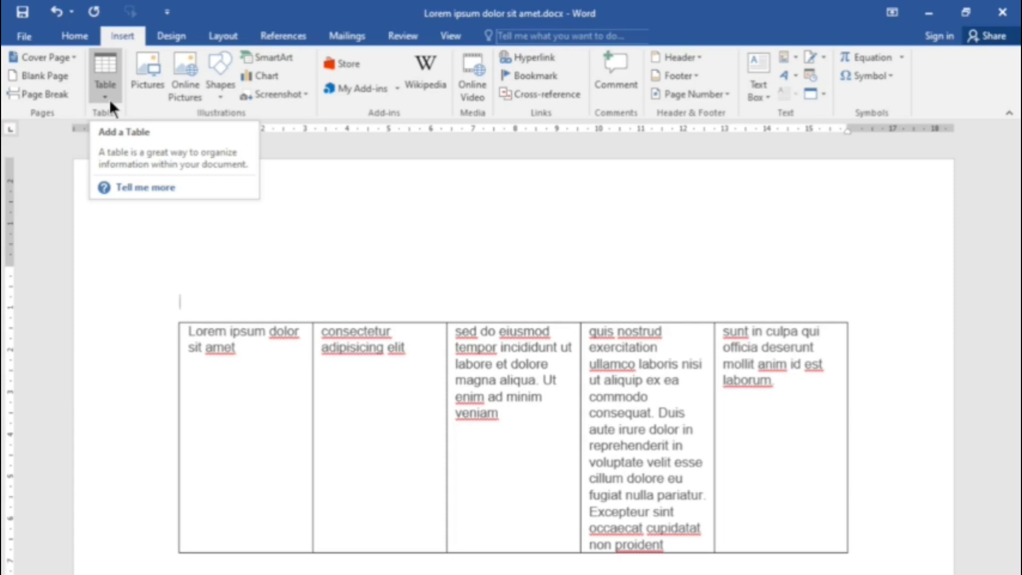
Step: Undo the text-to-table conversion, redo it, and undo it again to restore the plain Lorem ipsum paragraph
left_click(59, 15)
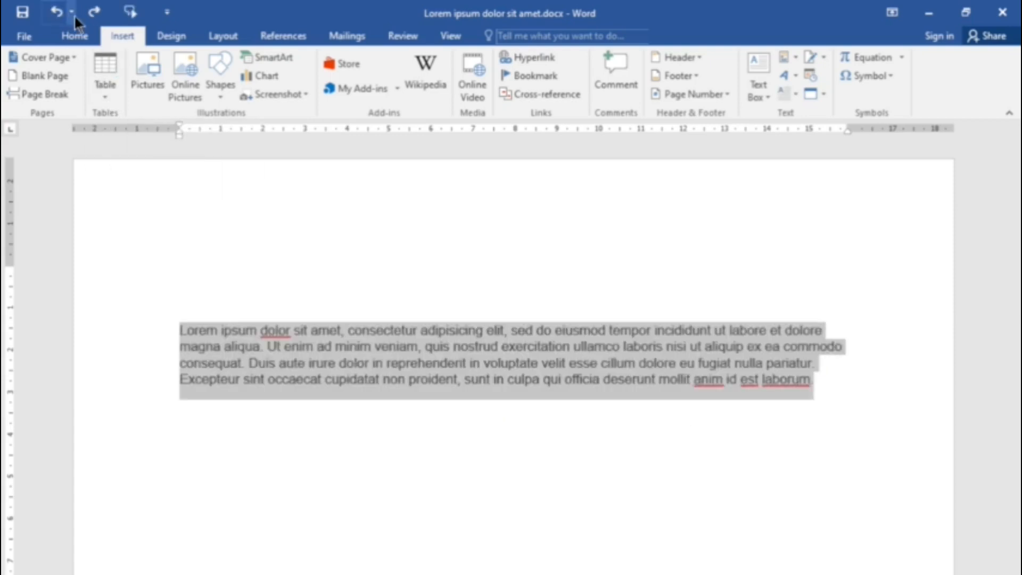
left_click(94, 16)
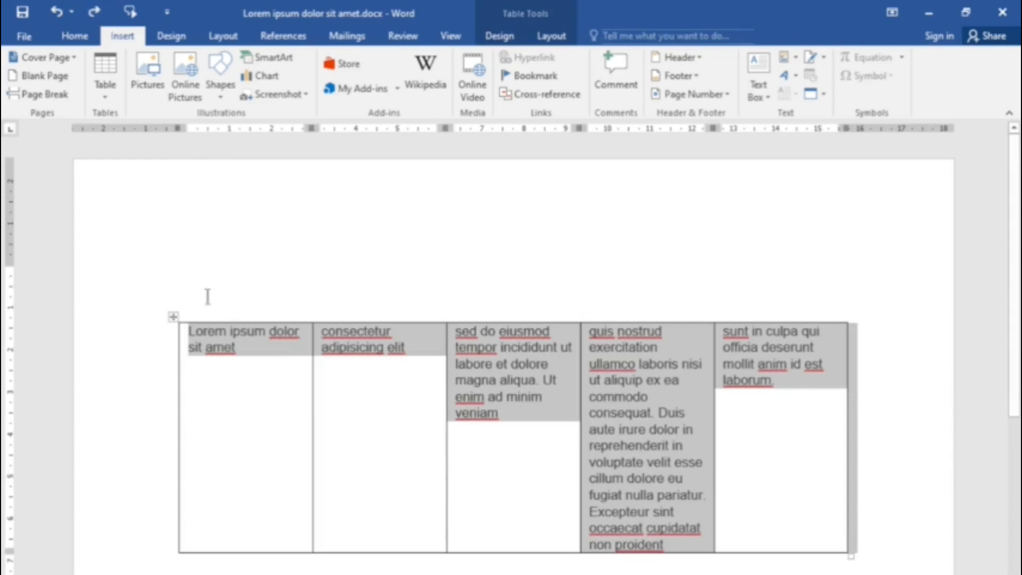
left_click(208, 296)
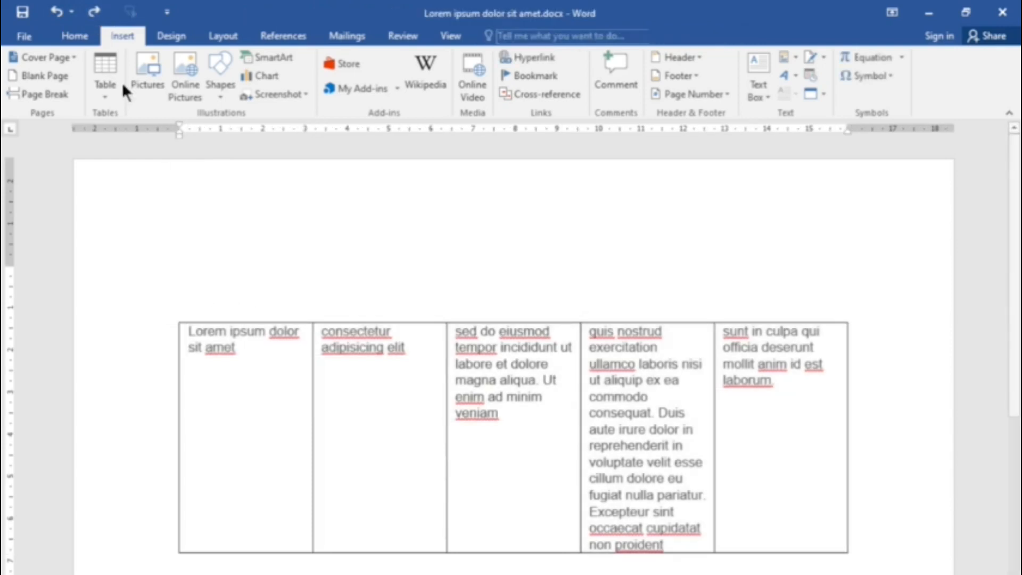
left_click(58, 15)
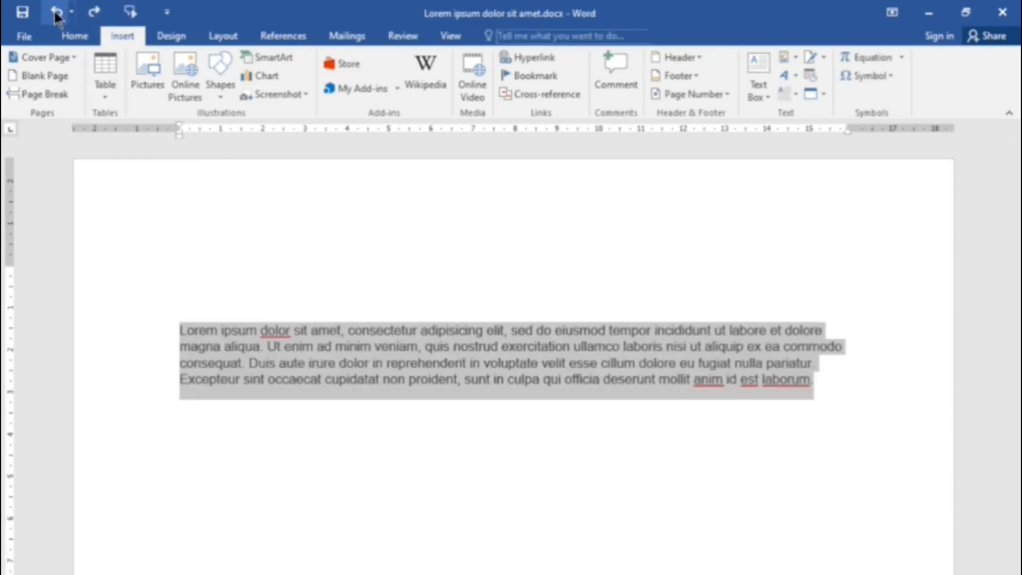
Step: Insert the Tabular List quick table on the empty line above the Lorem ipsum paragraph, and undo the insertion
left_click(201, 302)
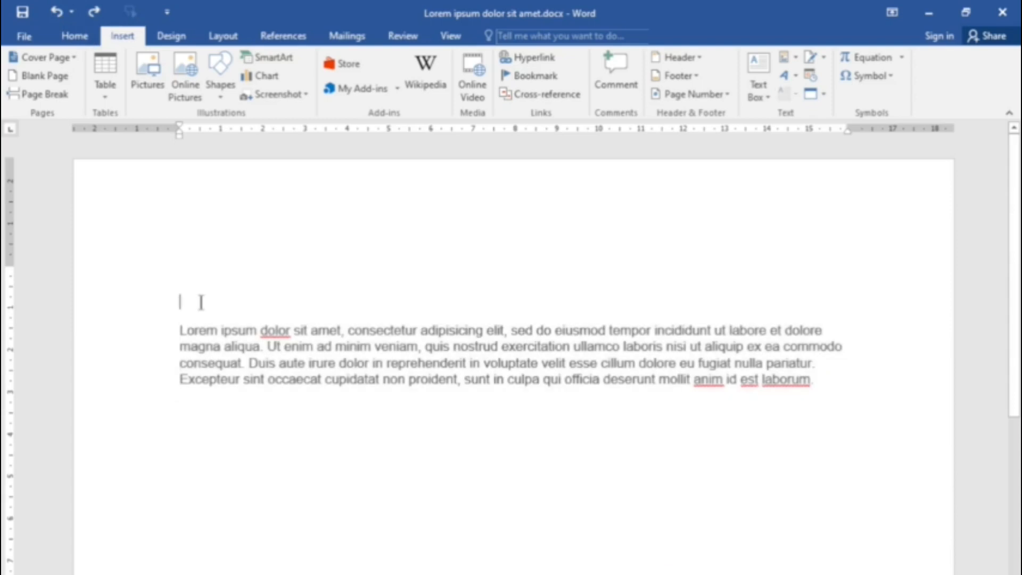
left_click(103, 95)
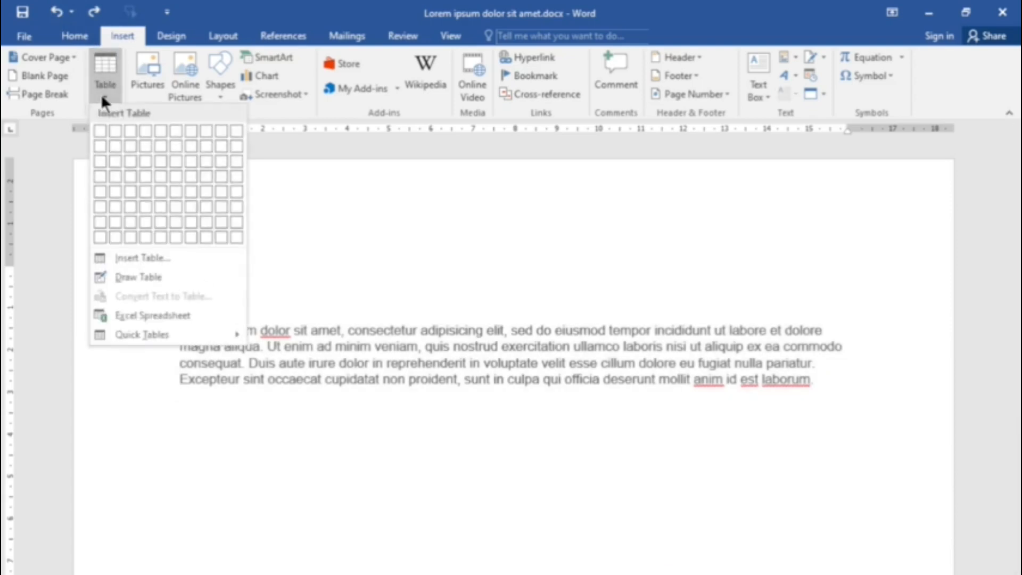
mouse_move(161, 333)
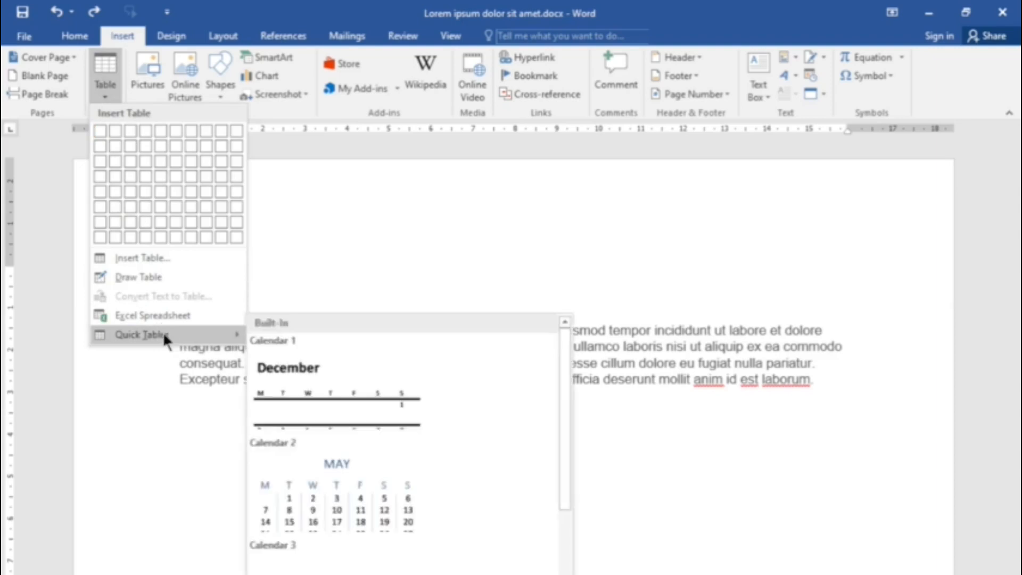
scroll(399, 533, "down", 5)
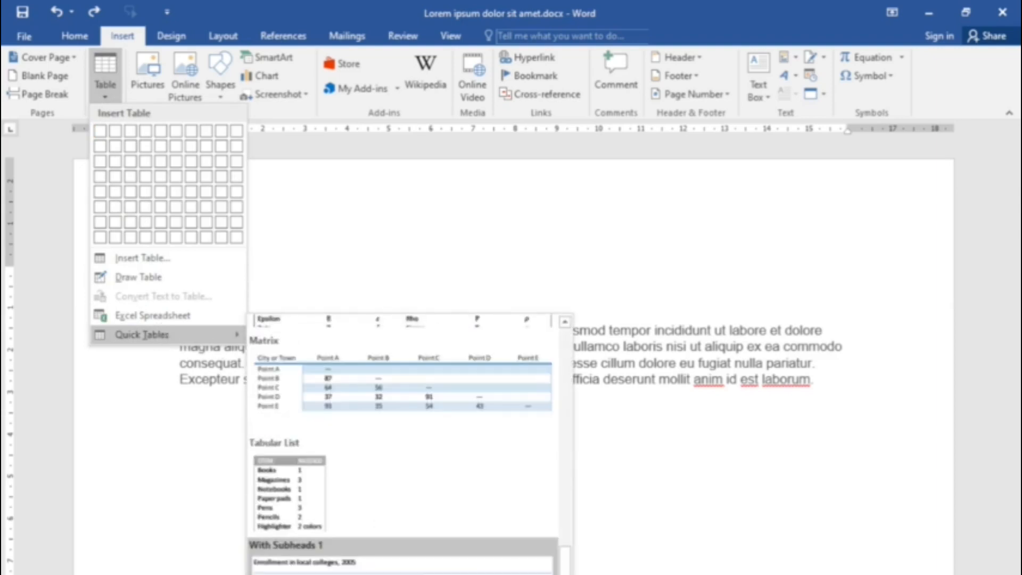
left_click(286, 480)
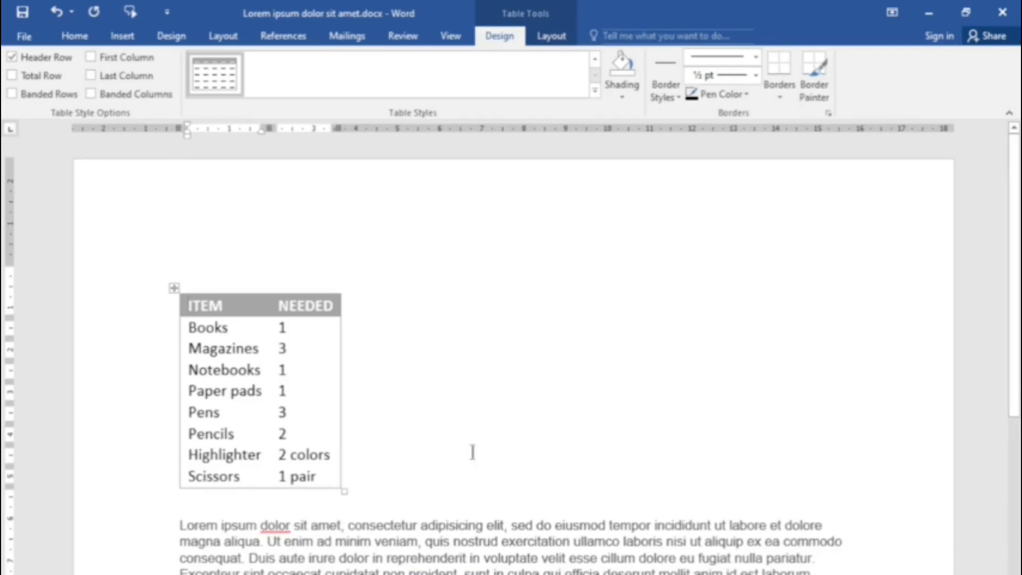
scroll(473, 452, "down", 1)
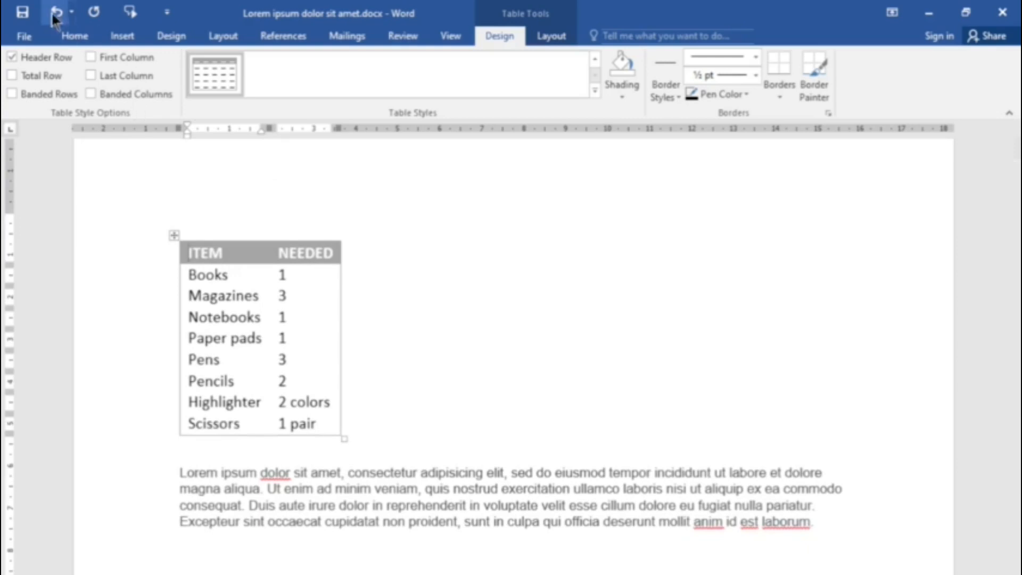
left_click(57, 11)
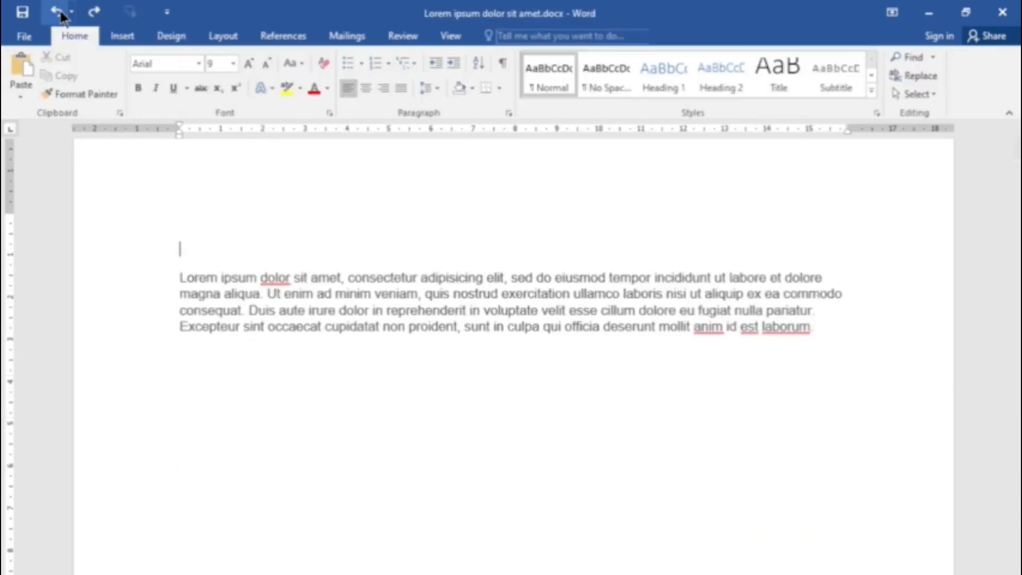
Step: Insert a table with four columns and two rows on the empty line above the Lorem ipsum paragraph
left_click(129, 37)
left_click(106, 93)
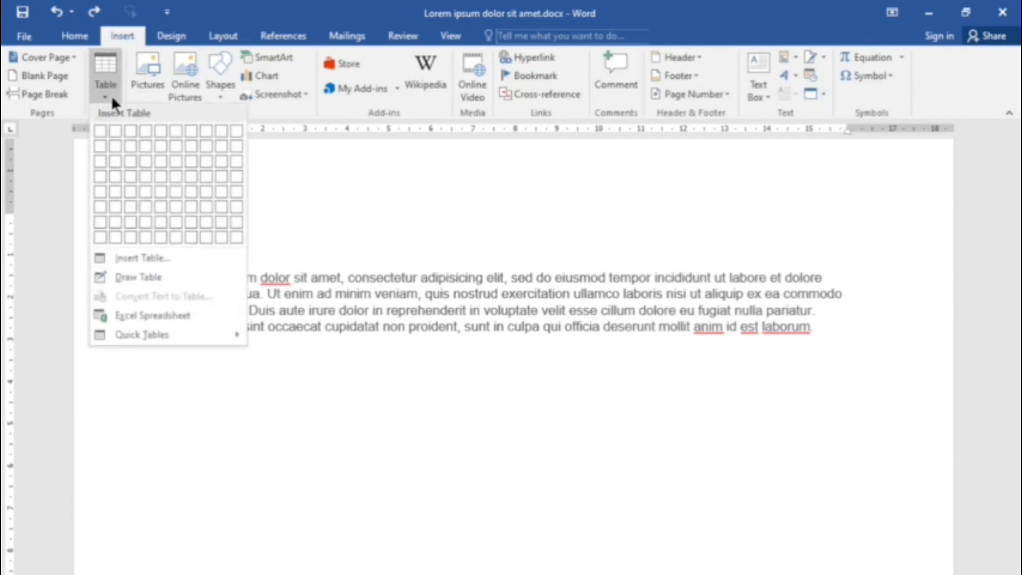
left_click(146, 144)
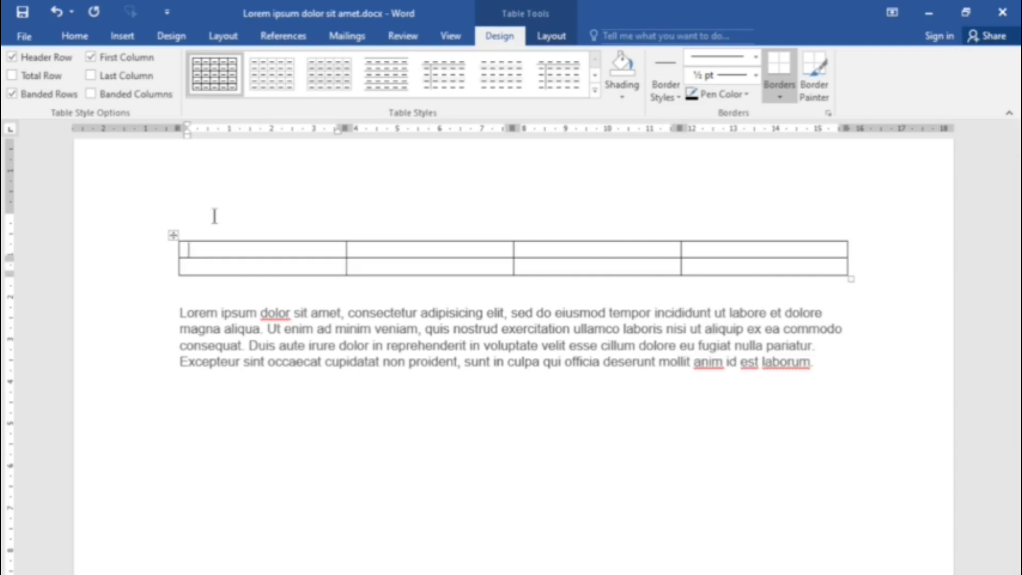
Step: Add one column between the table's first and second columns, and three rows between its first and last rows
mouse_move(349, 240)
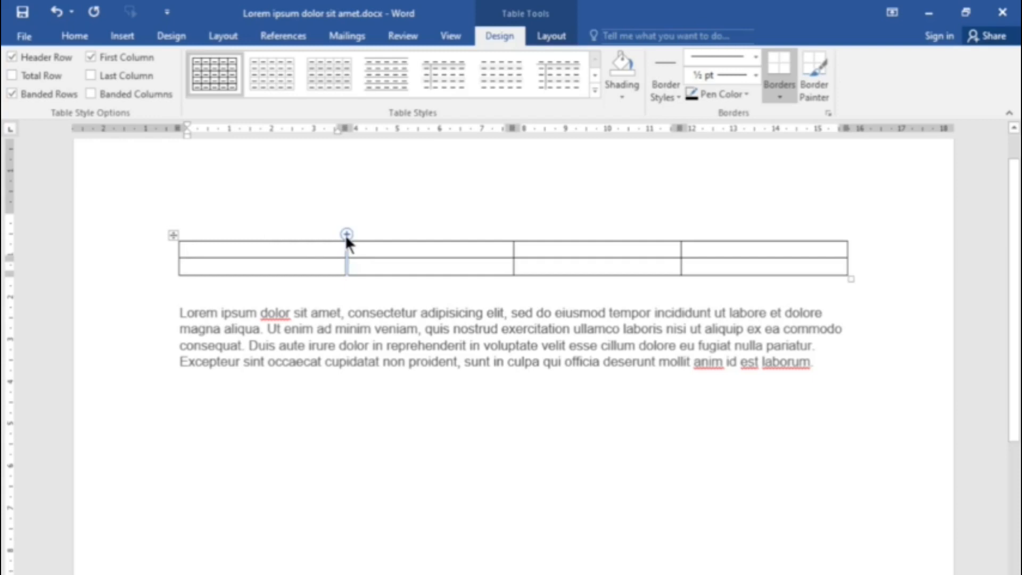
left_click(346, 234)
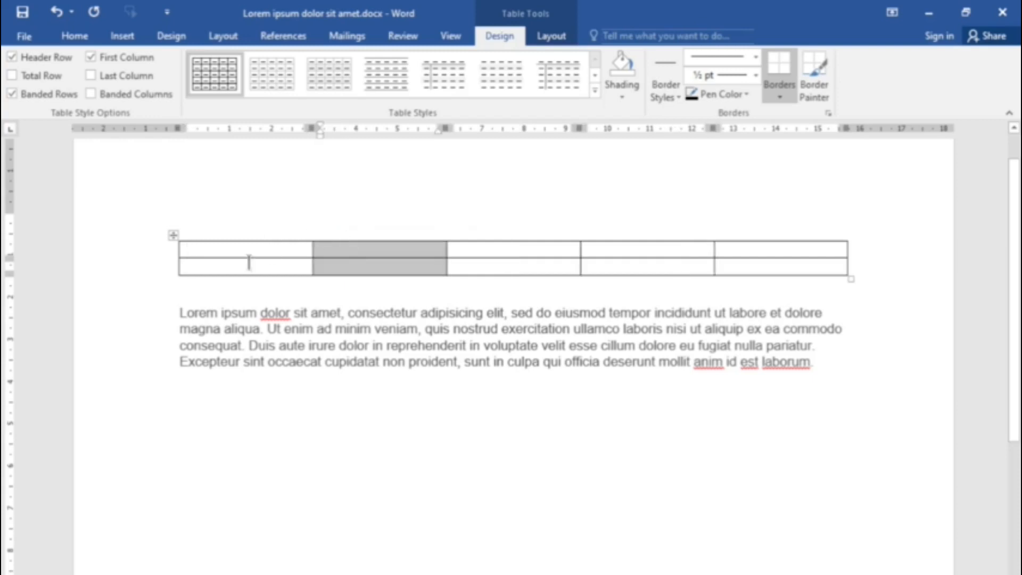
left_click(201, 267)
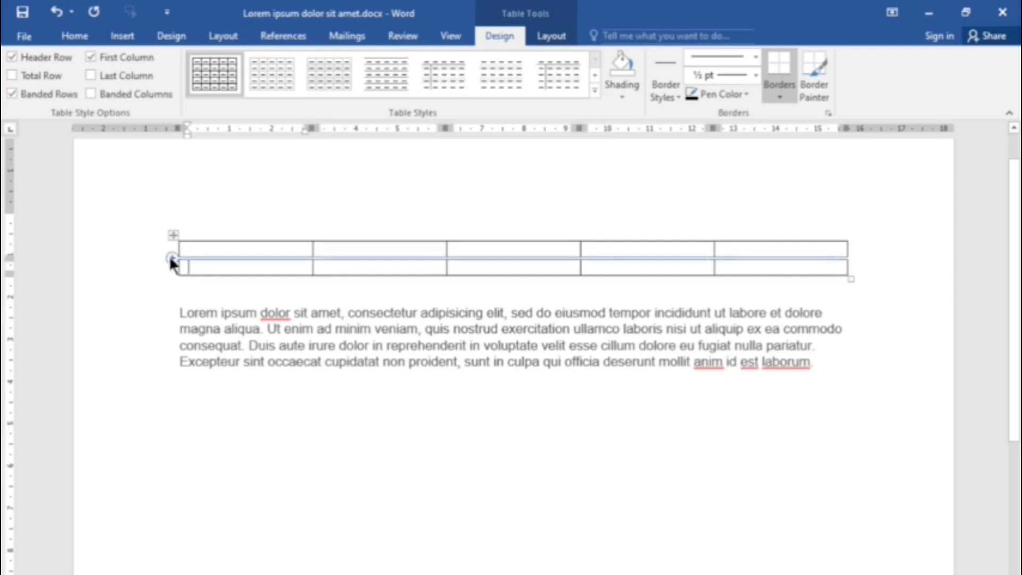
left_click(169, 257)
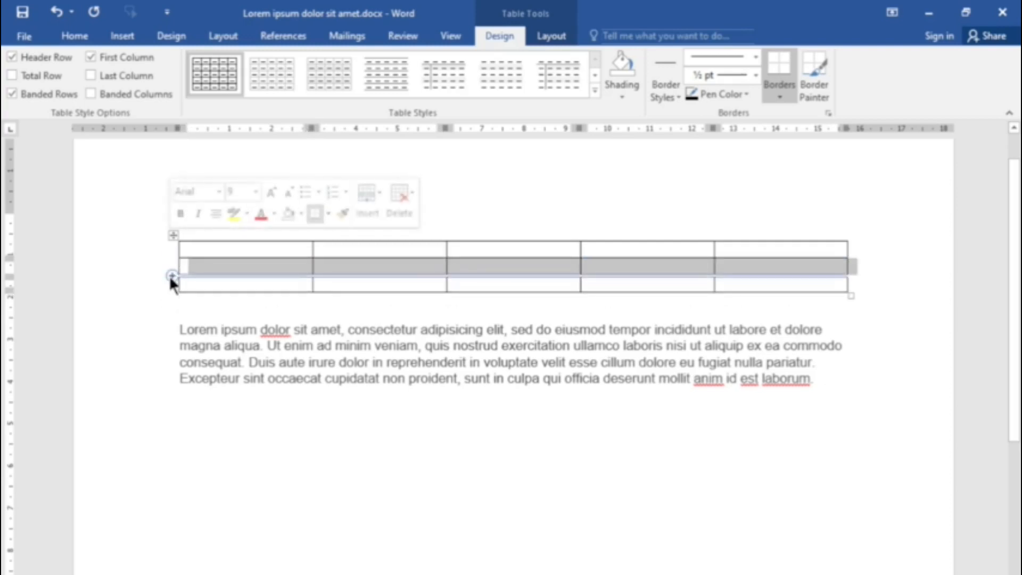
left_click(172, 275)
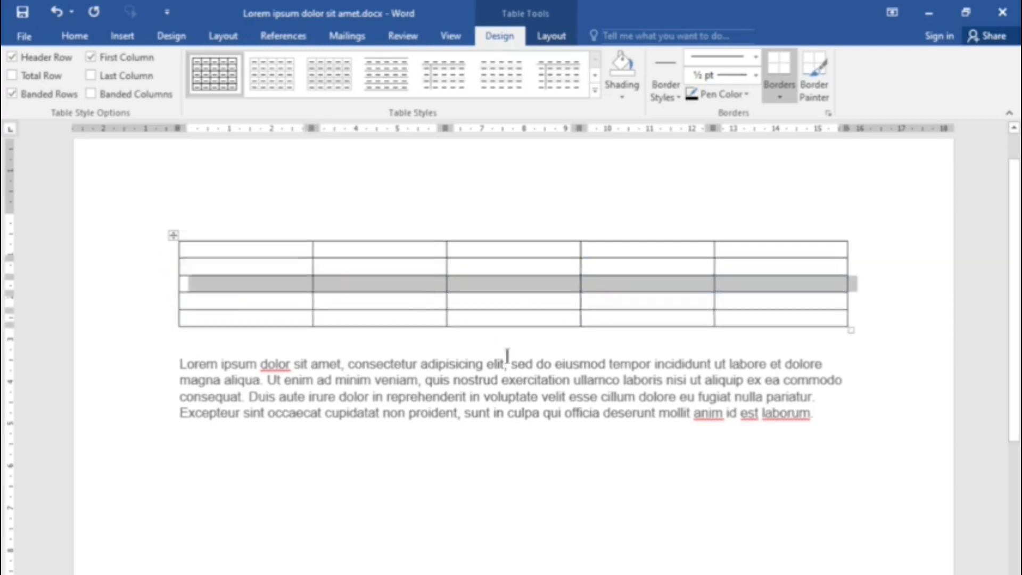
Step: Delete the table's third row, and delete the row that takes its place with the Delete entire row option
right_click(261, 287)
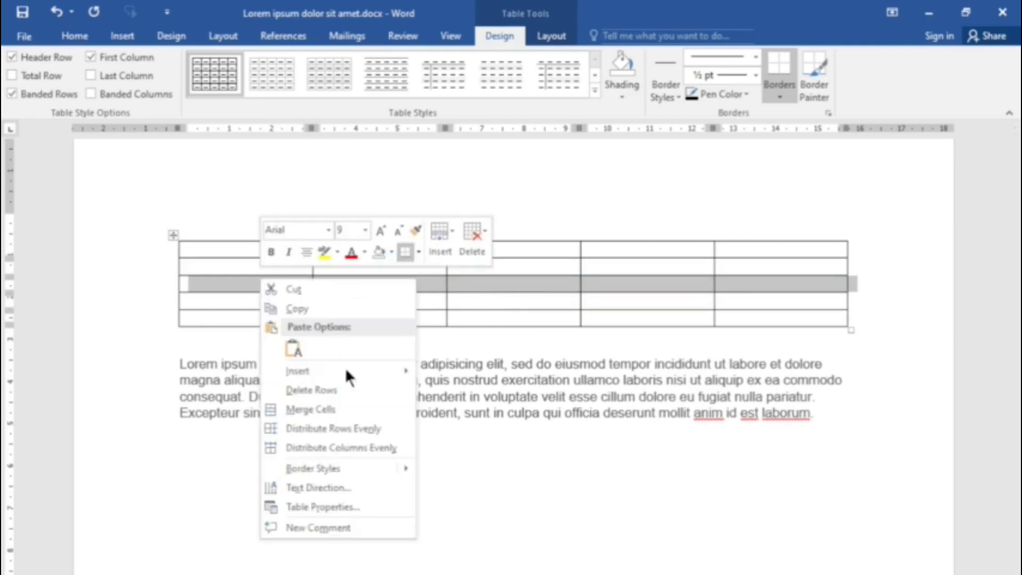
left_click(364, 391)
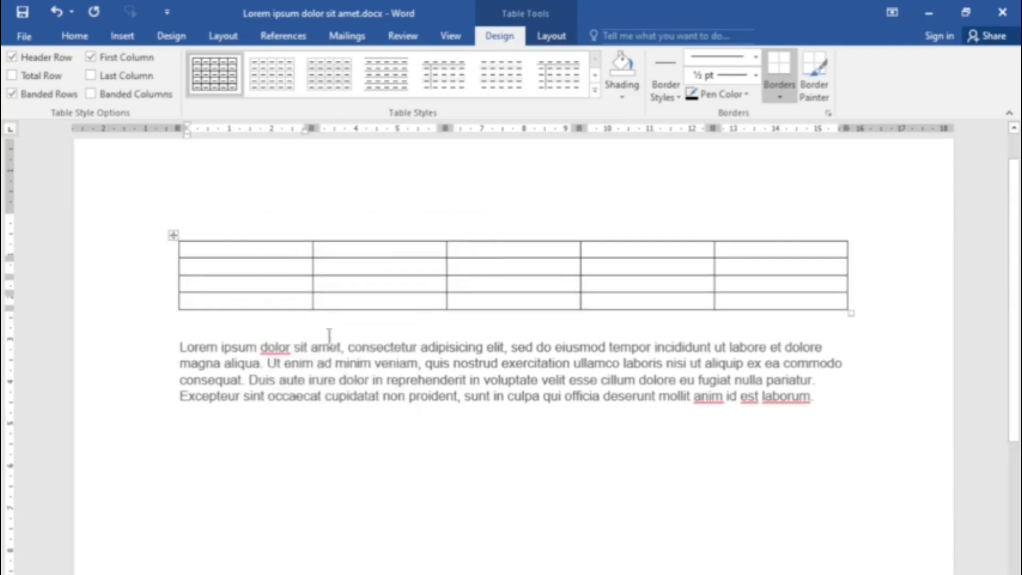
right_click(271, 282)
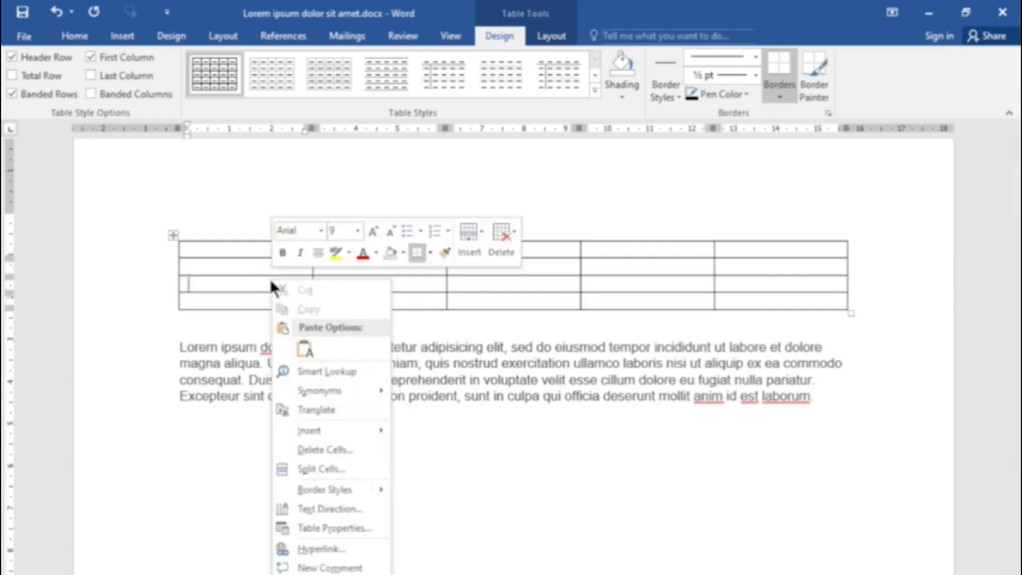
left_click(346, 448)
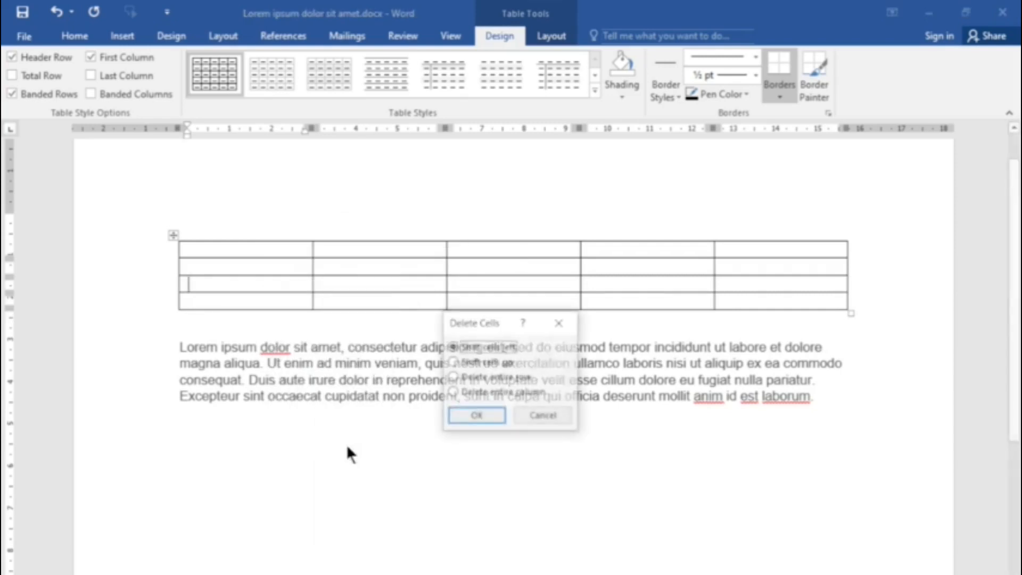
left_click(467, 377)
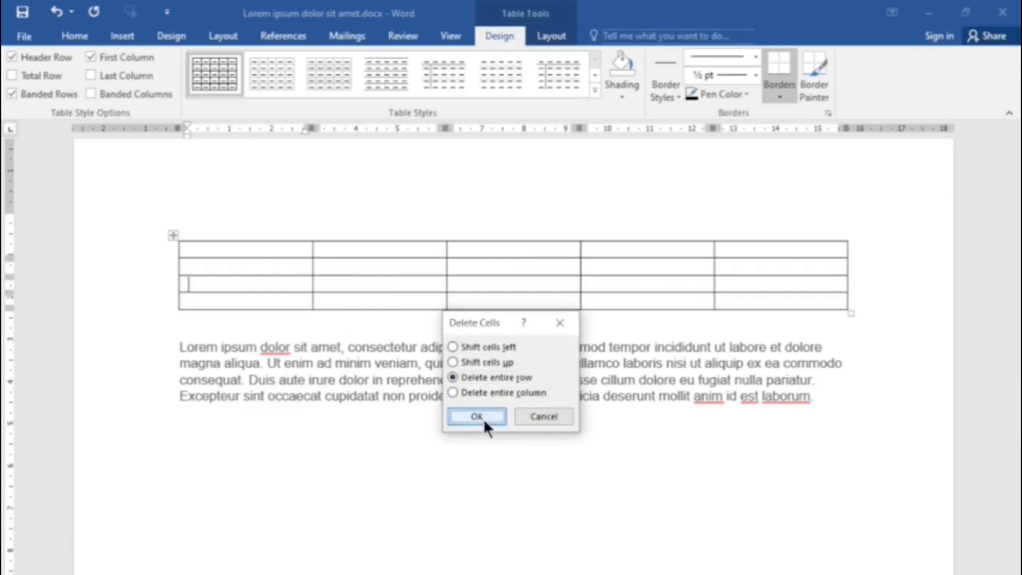
left_click(483, 418)
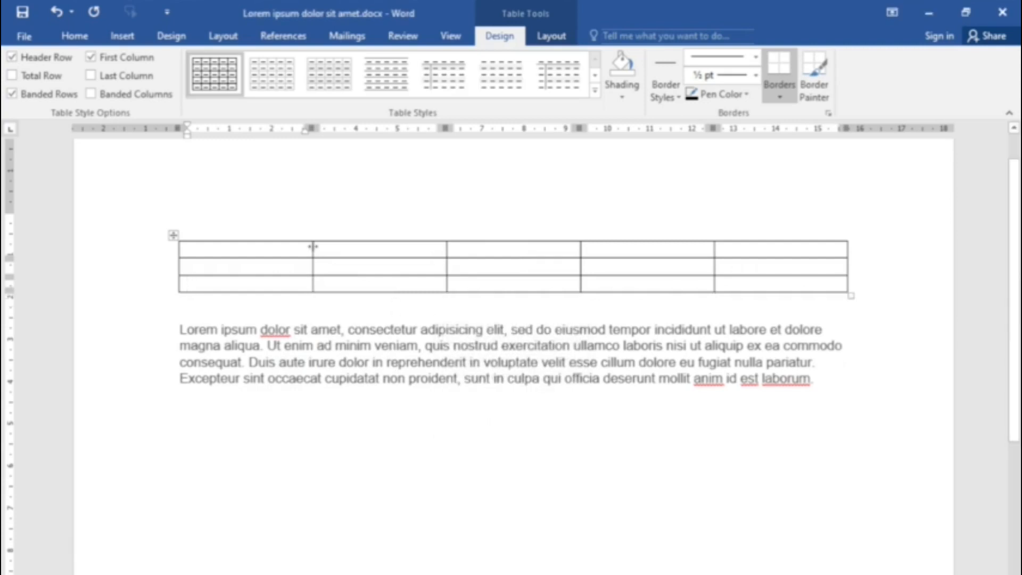
Step: Resize the table cells by widening the first column, making the upper two rows taller, and narrowing the third and fourth columns
left_click_drag(313, 246, 326, 358)
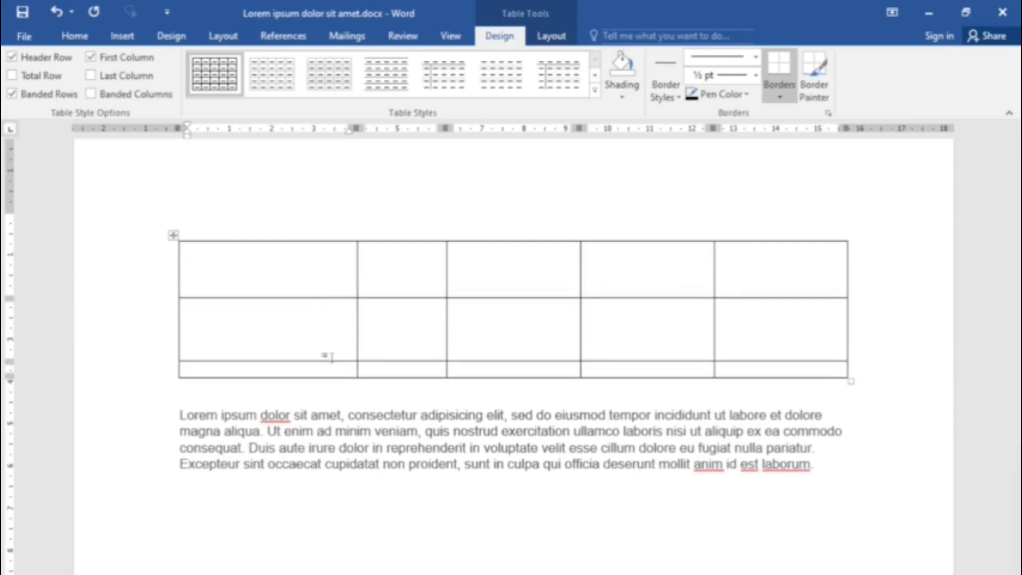
left_click_drag(580, 267, 494, 268)
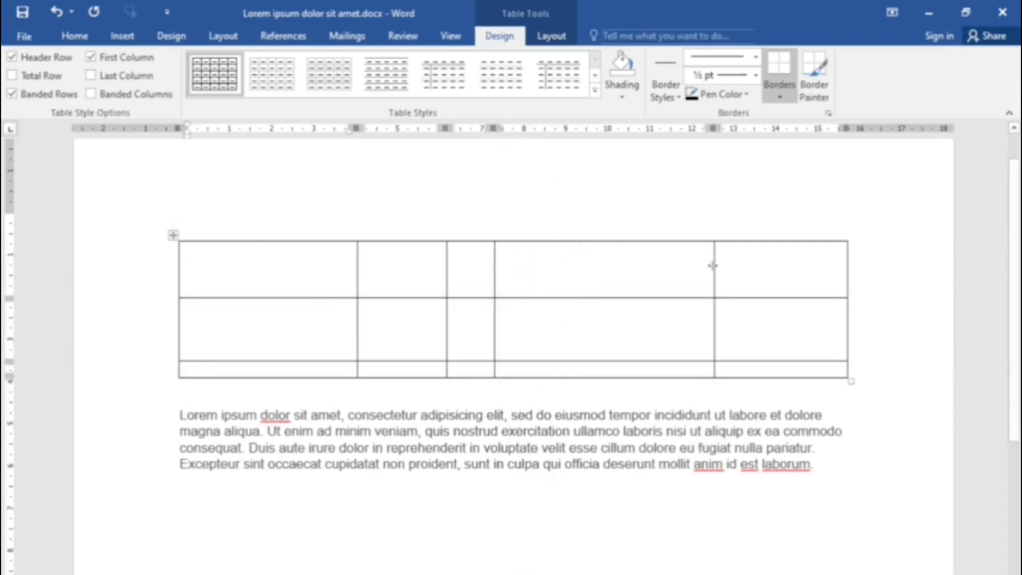
left_click_drag(712, 266, 594, 279)
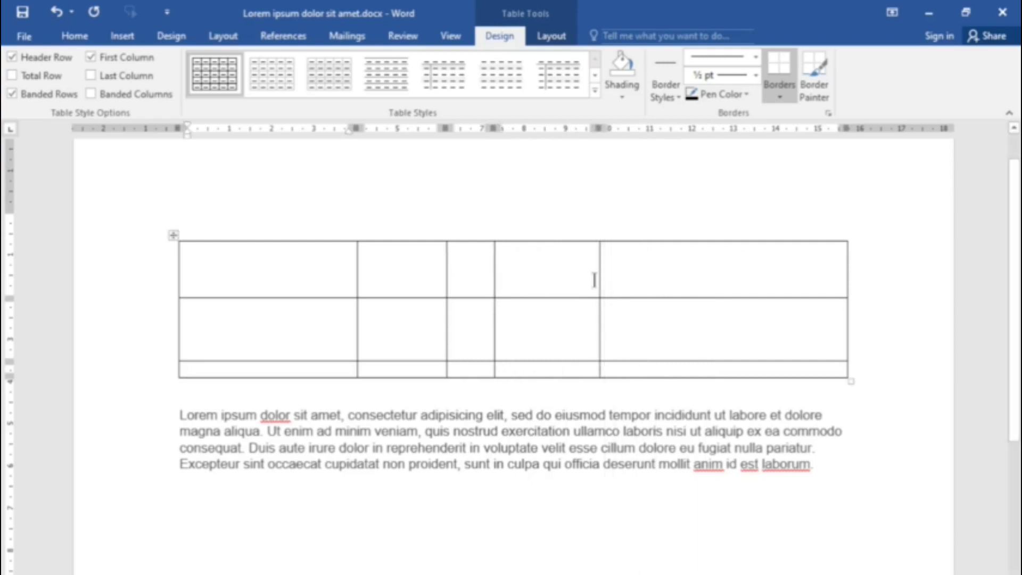
Step: Apply the orange Grid Tables style with a solid header row and banded rows to the table
left_click(300, 271)
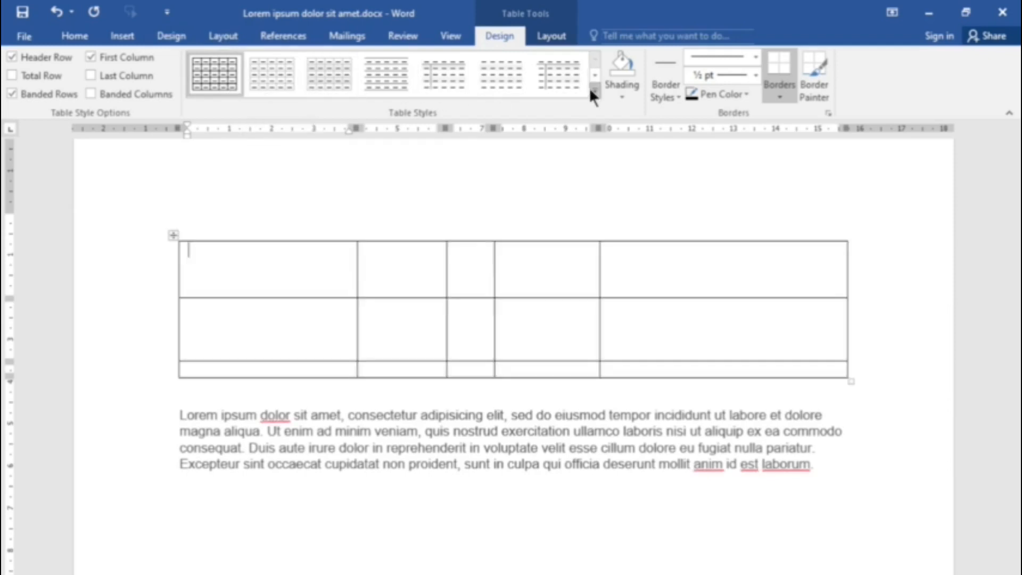
left_click(594, 88)
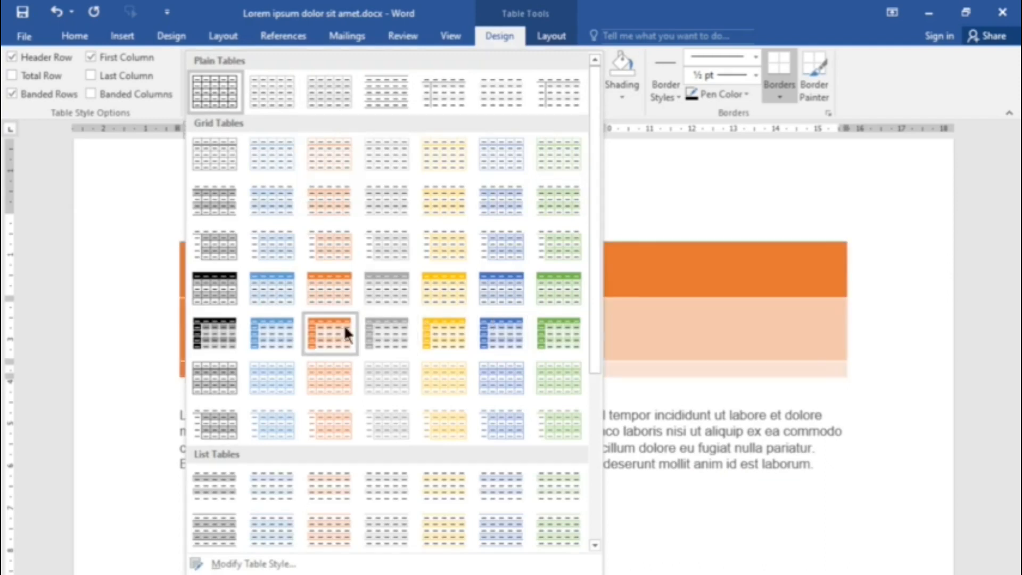
left_click(330, 280)
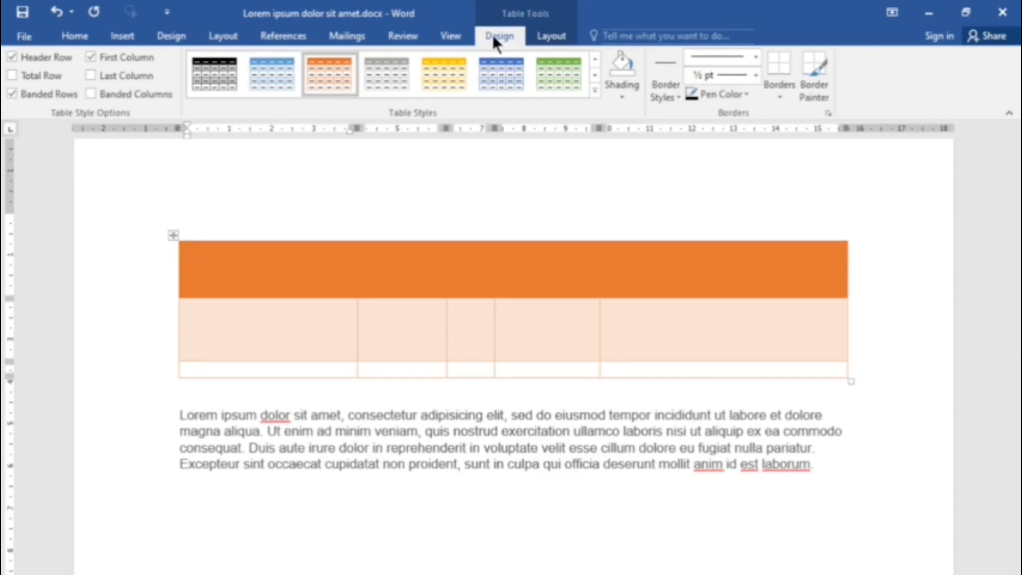
Step: Shade all five header row cells of the table with the light blue theme color
left_click(624, 91)
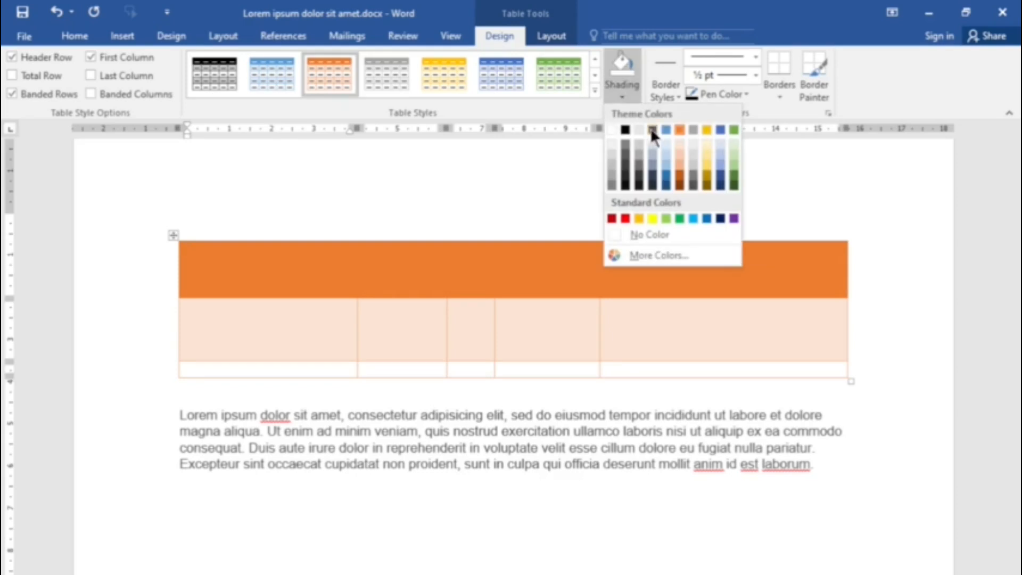
left_click(665, 129)
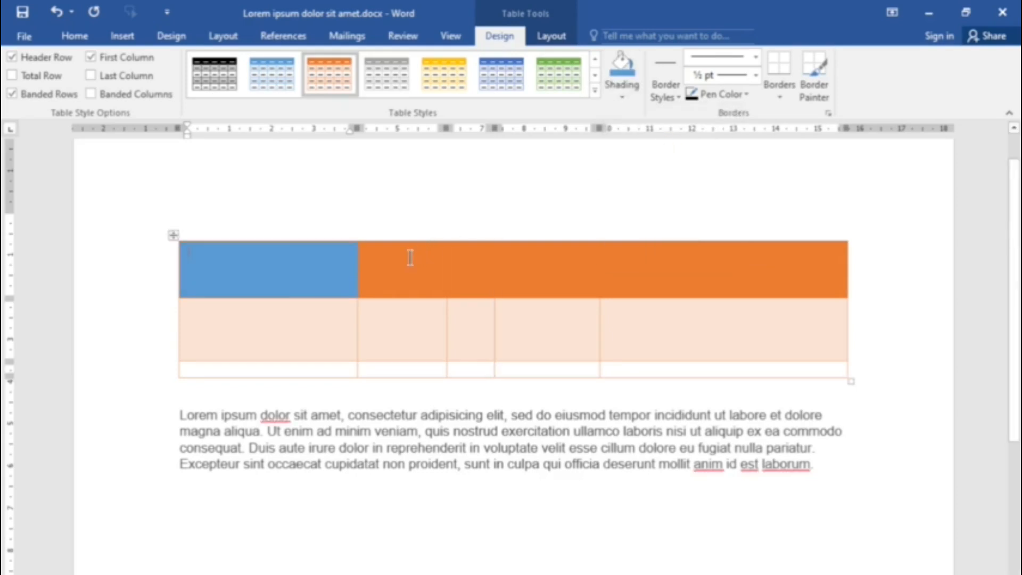
left_click(624, 68)
left_click(473, 268)
left_click(621, 69)
left_click(553, 255)
left_click(621, 65)
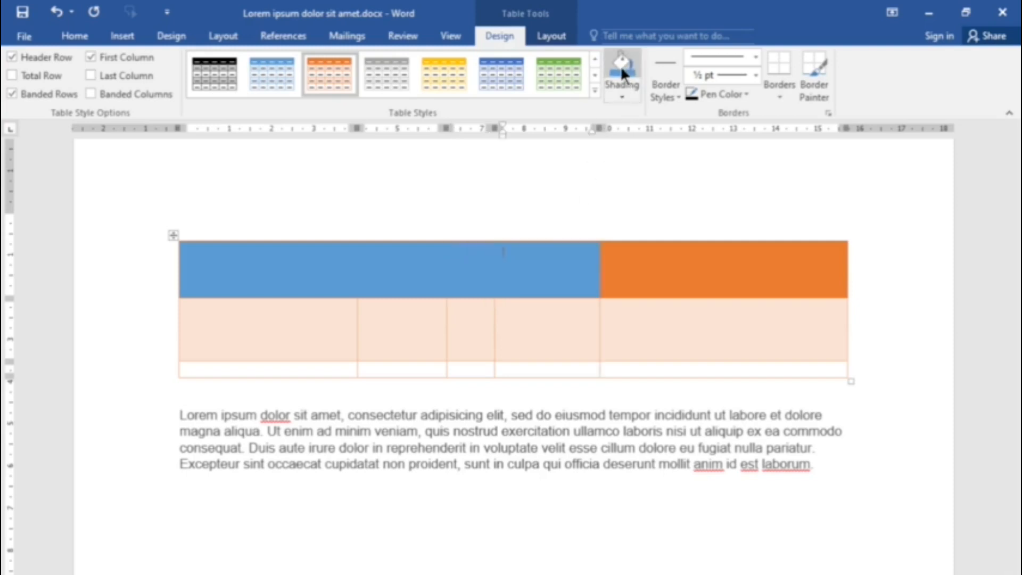
left_click(618, 84)
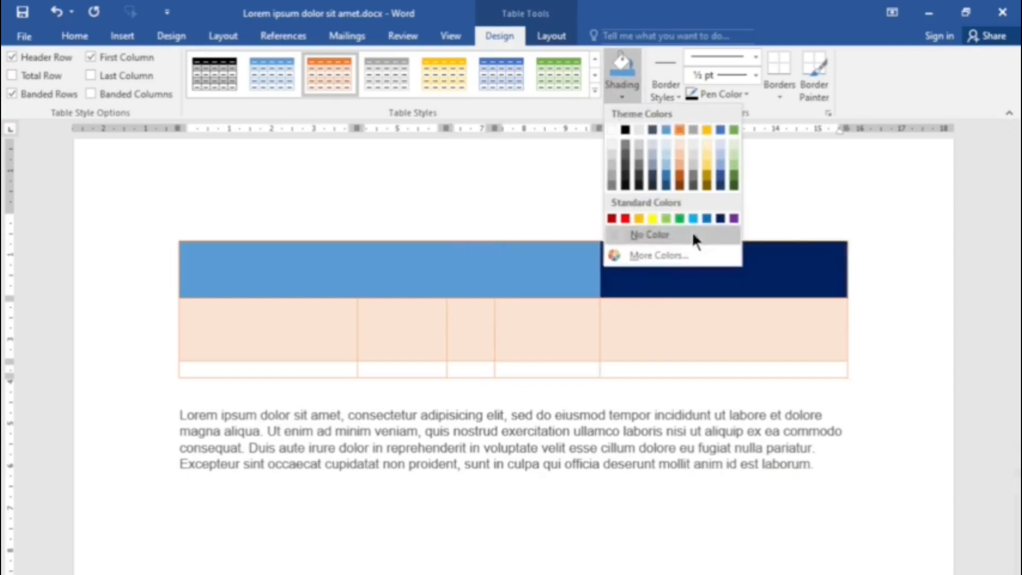
left_click(666, 129)
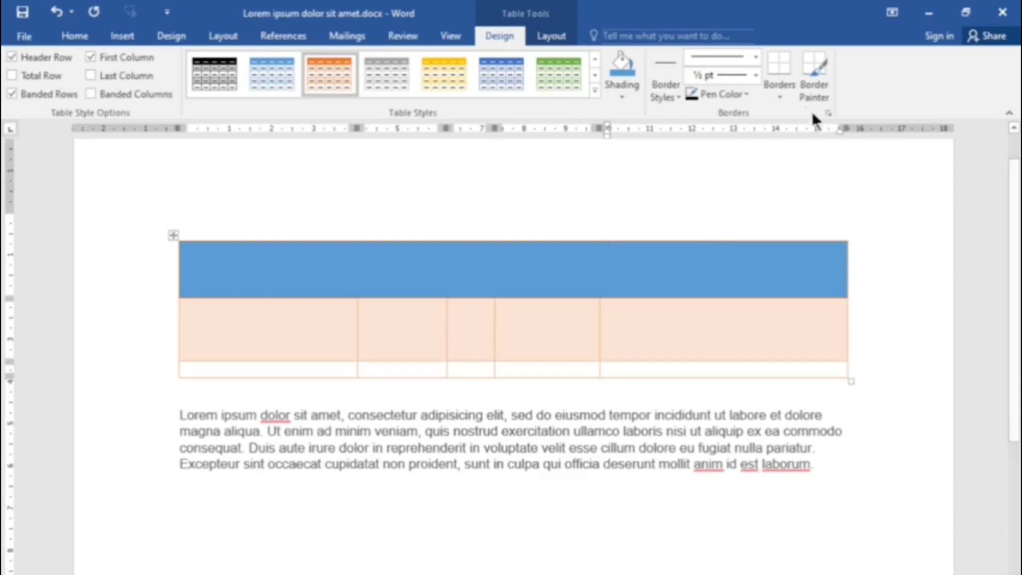
Step: Apply All Borders to the whole table and place the cursor in the last cell of its second row
left_click(173, 235)
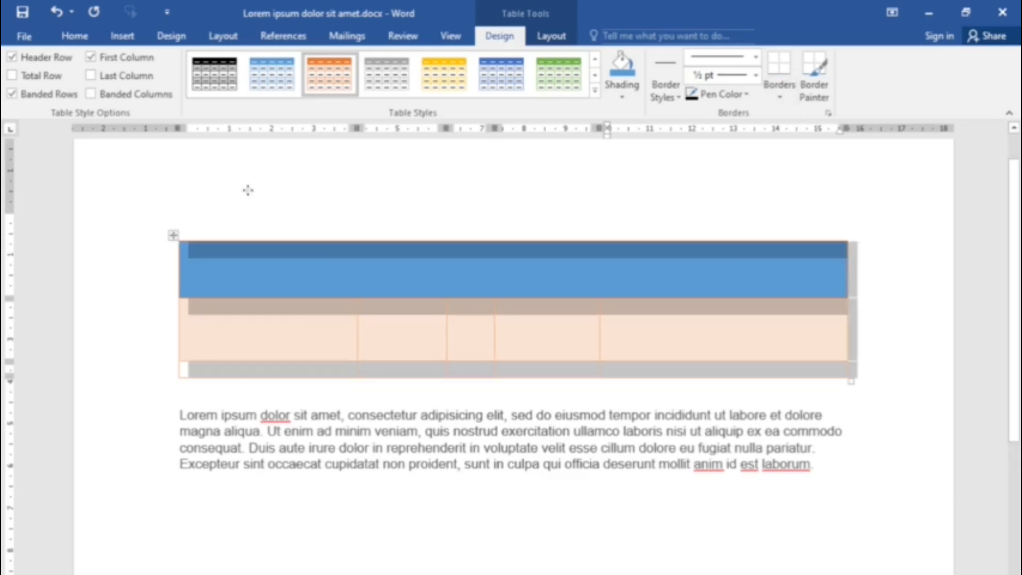
left_click(778, 97)
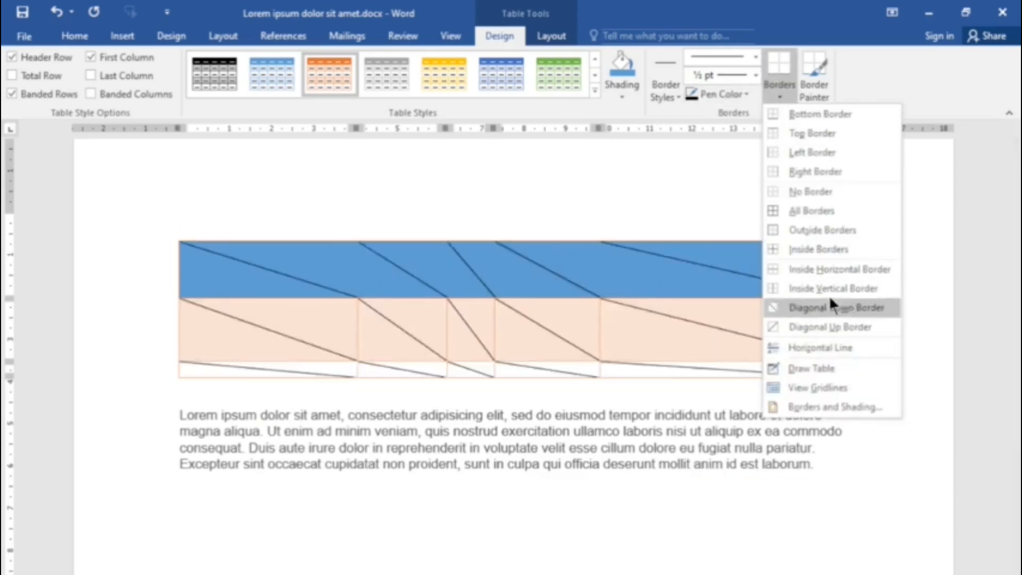
left_click(806, 212)
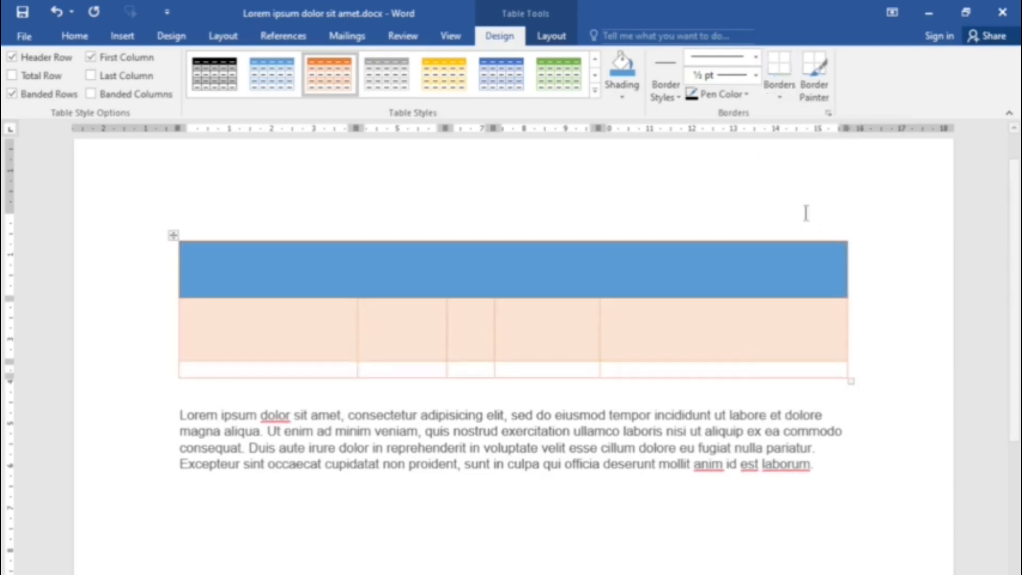
left_click(701, 338)
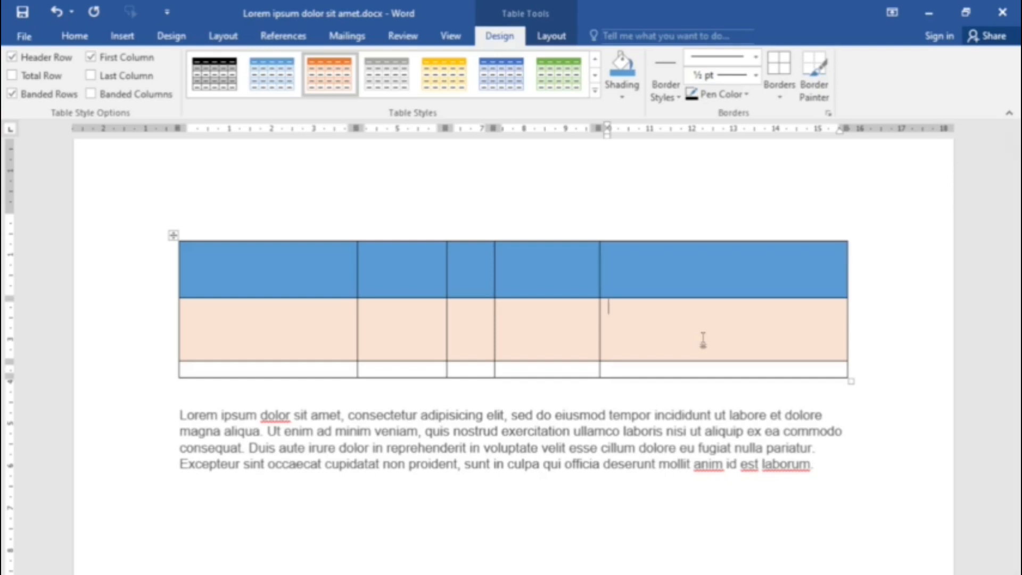
Step: Paint 3 pt borders along the sides and bottom edges of the second through fourth header row cells with Border Painter
left_click(756, 74)
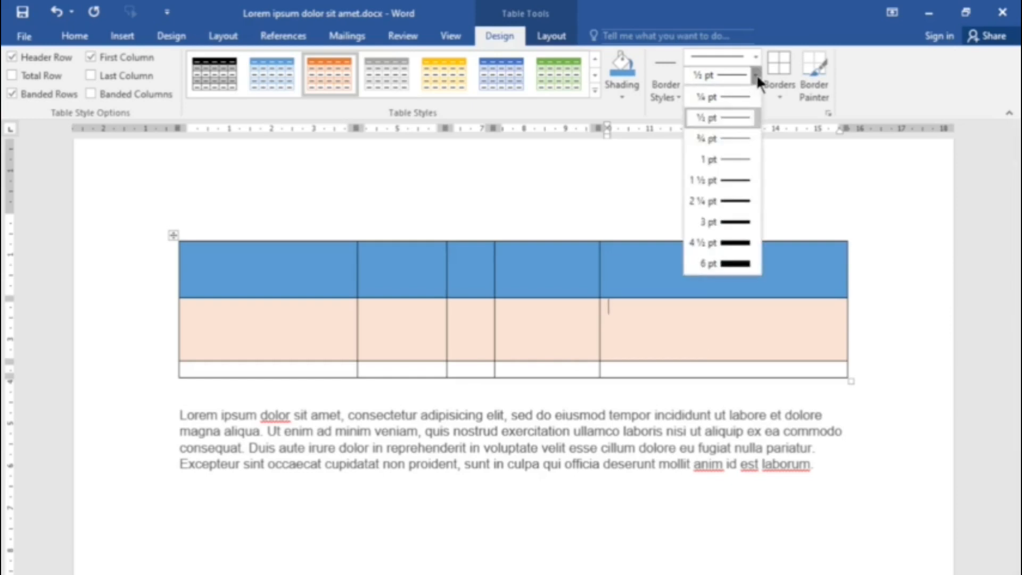
left_click(733, 223)
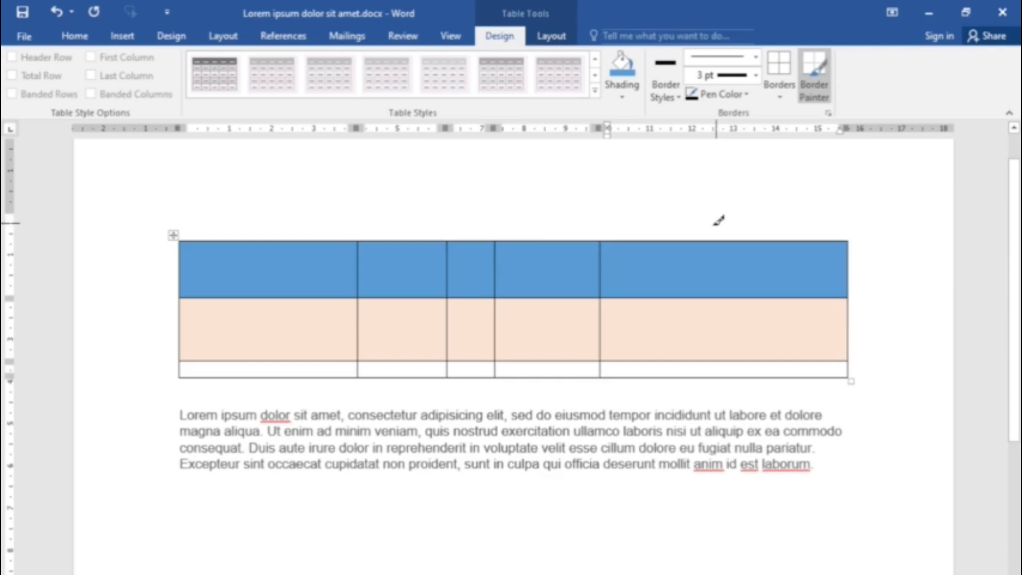
left_click(360, 269)
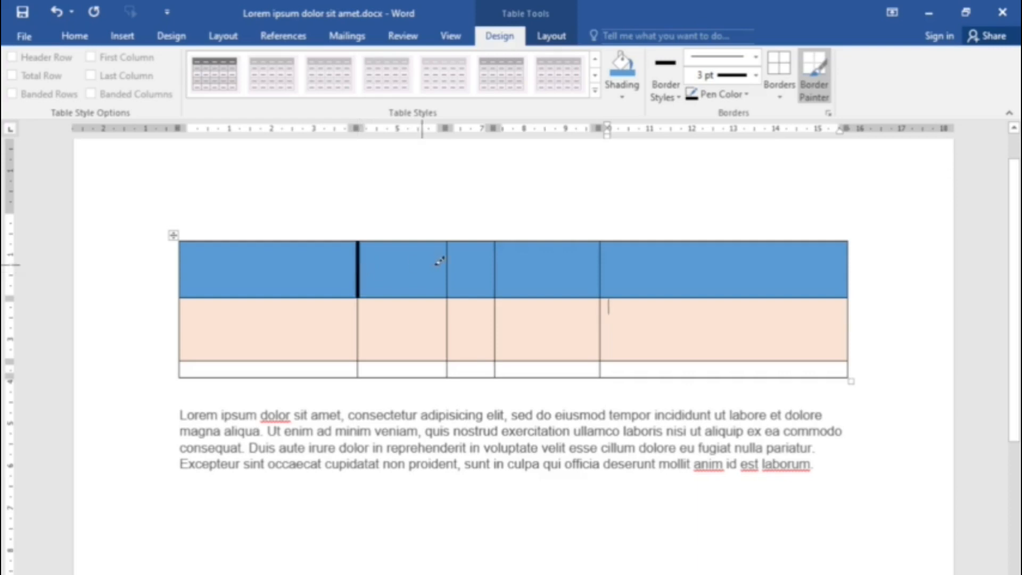
left_click(449, 271)
left_click(421, 296)
left_click(472, 296)
left_click(497, 272)
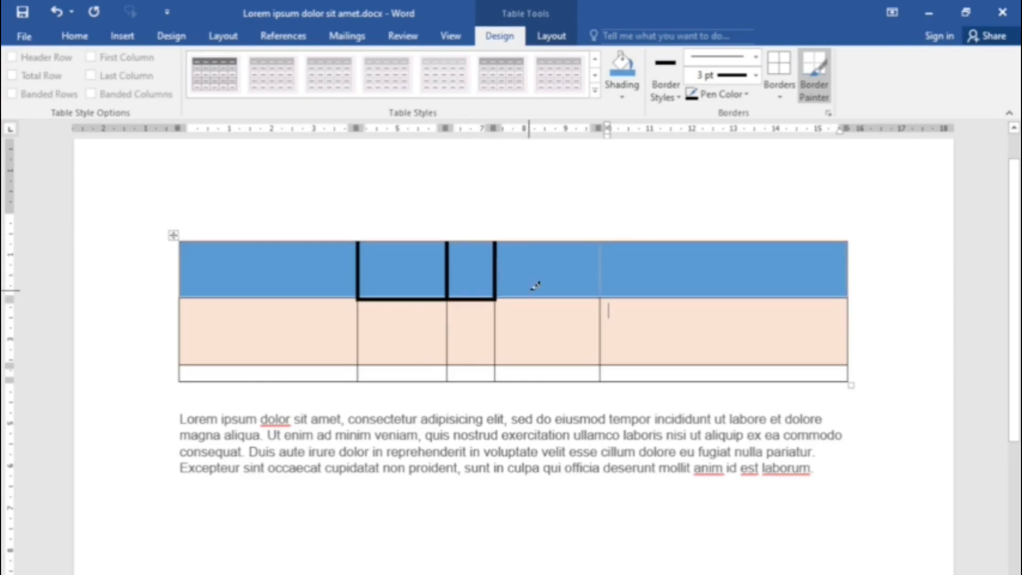
left_click(547, 296)
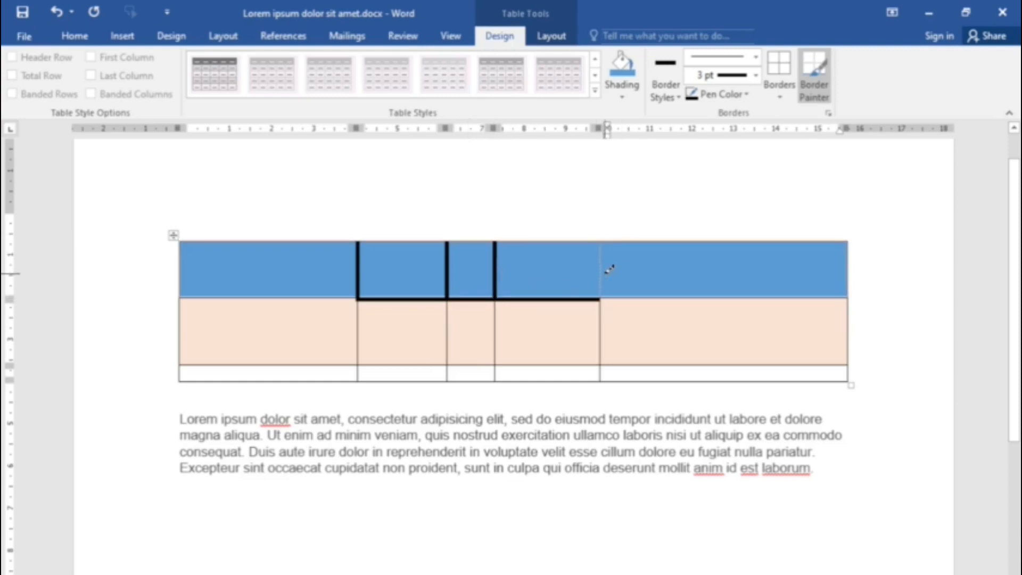
left_click(602, 269)
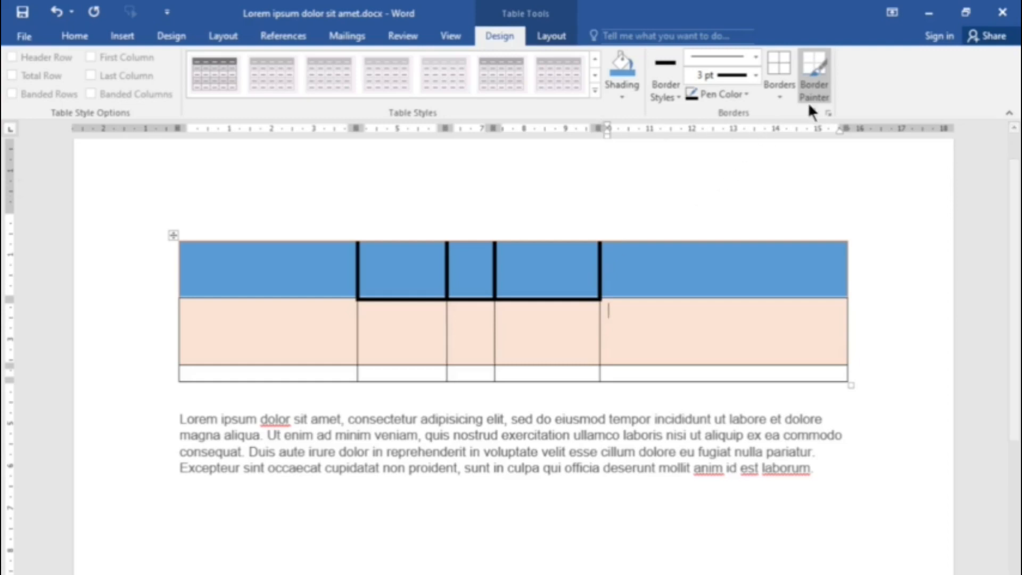
left_click(819, 82)
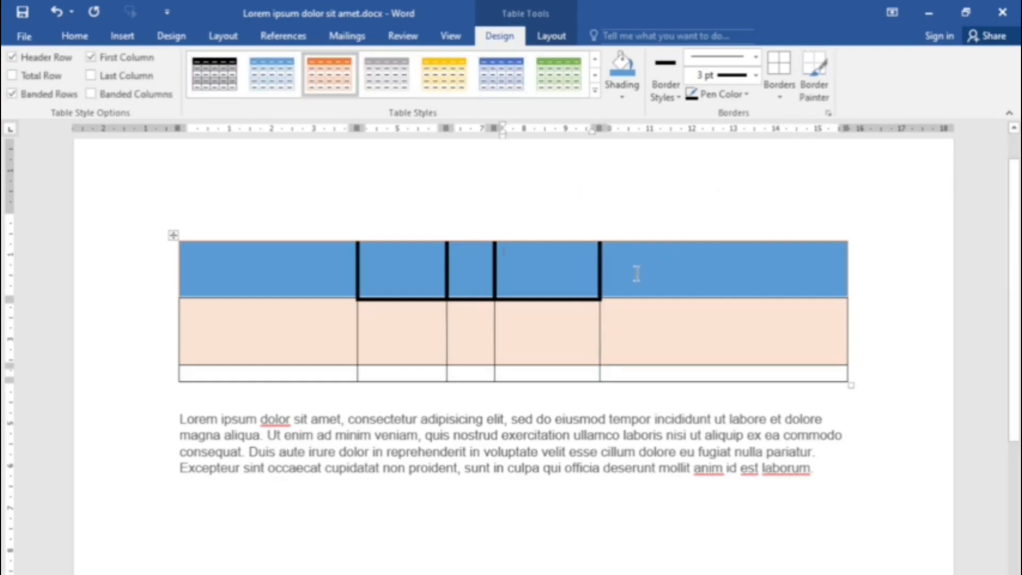
left_click(424, 255)
left_click(304, 262)
left_click(414, 275)
left_click(479, 270)
left_click(539, 271)
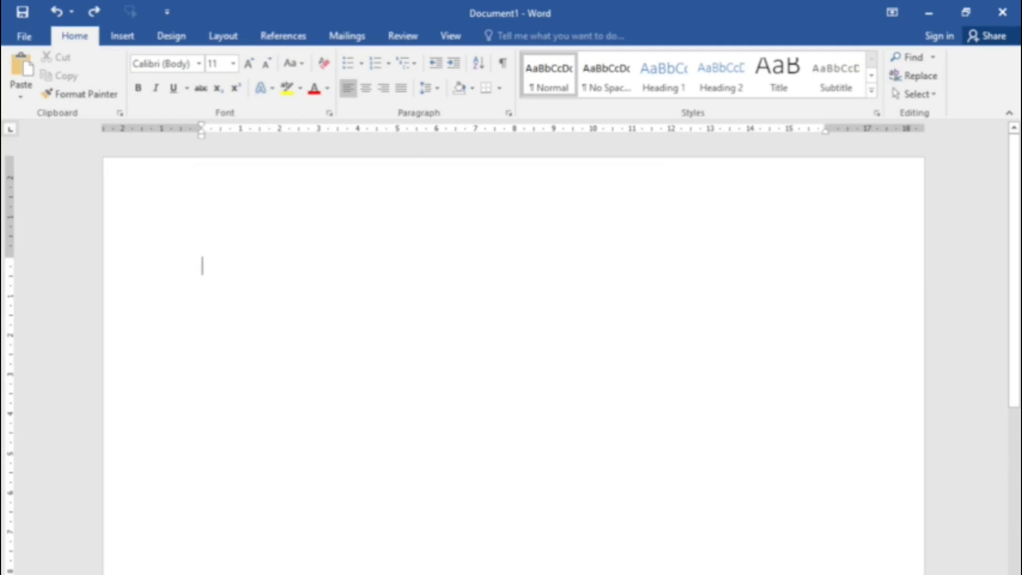
Step: Leave one blank line at the top of the new blank document and place the cursor on the second line
scroll(315, 248, "down", 1)
key("Return")
key("Return")
key("Return")
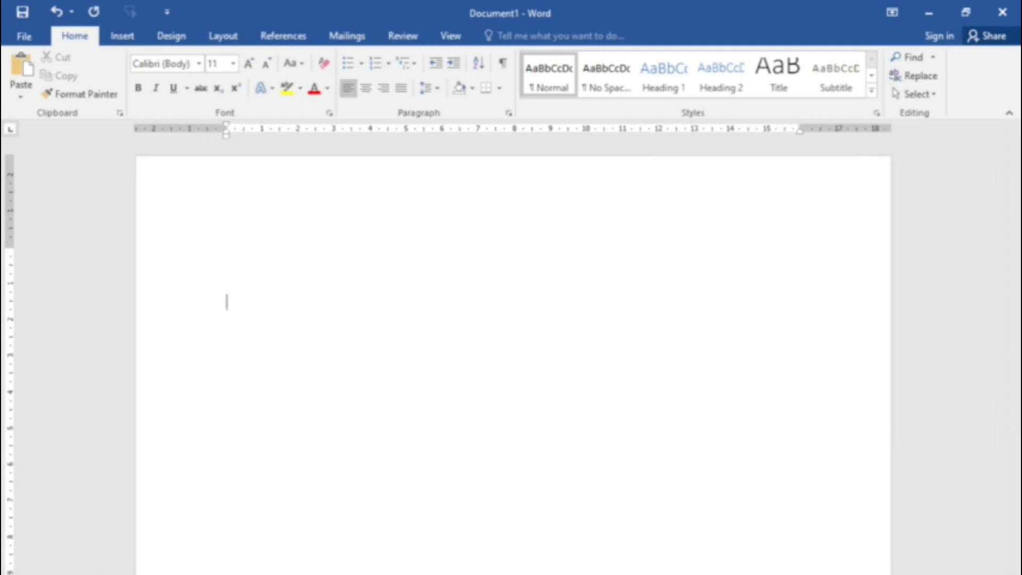
key("BackSpace")
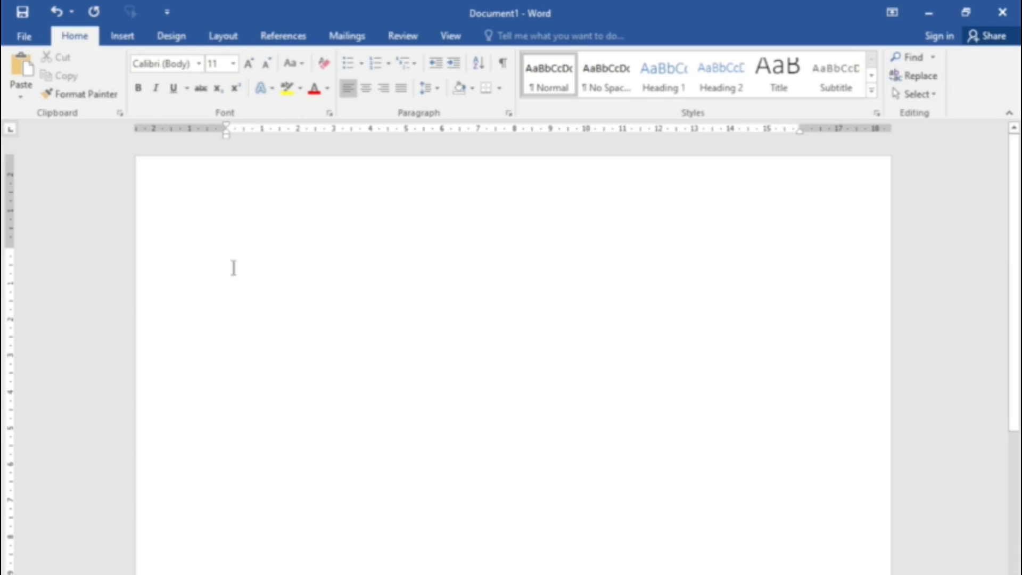
Step: Insert the picture apple.jpg from the temp folder and scale it down proportionally to roughly a third of its width
left_click(124, 36)
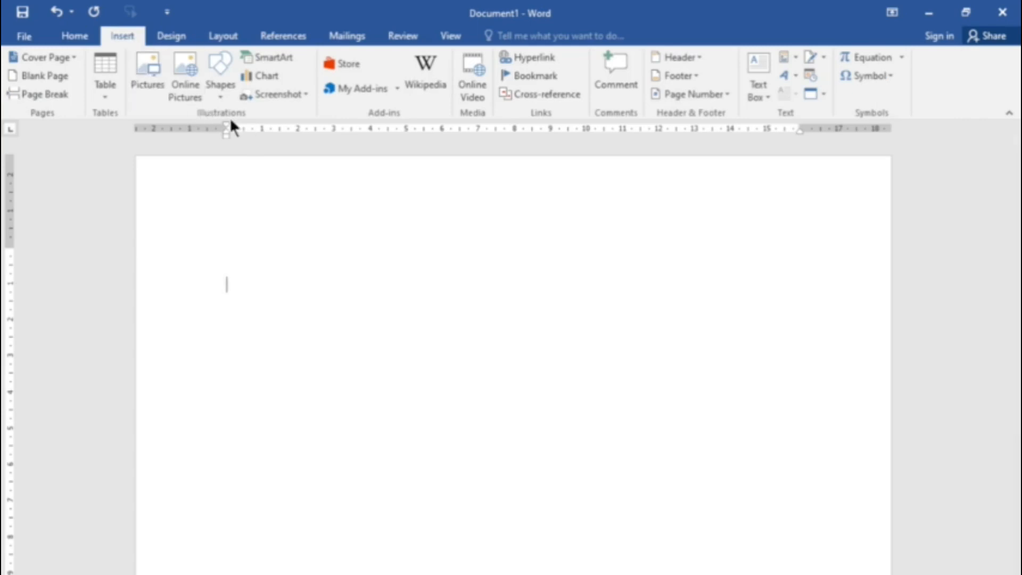
left_click(151, 88)
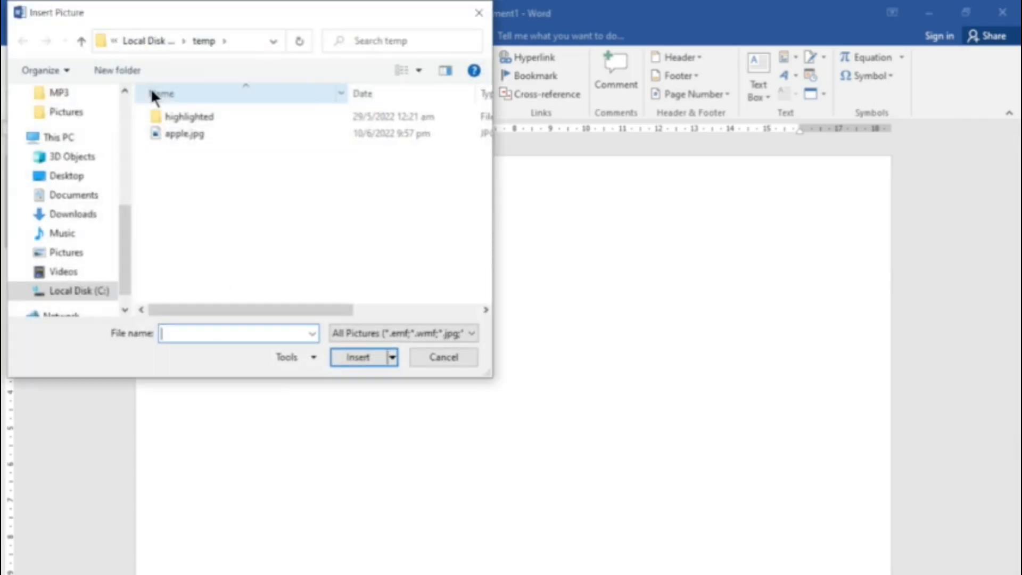
left_click(185, 133)
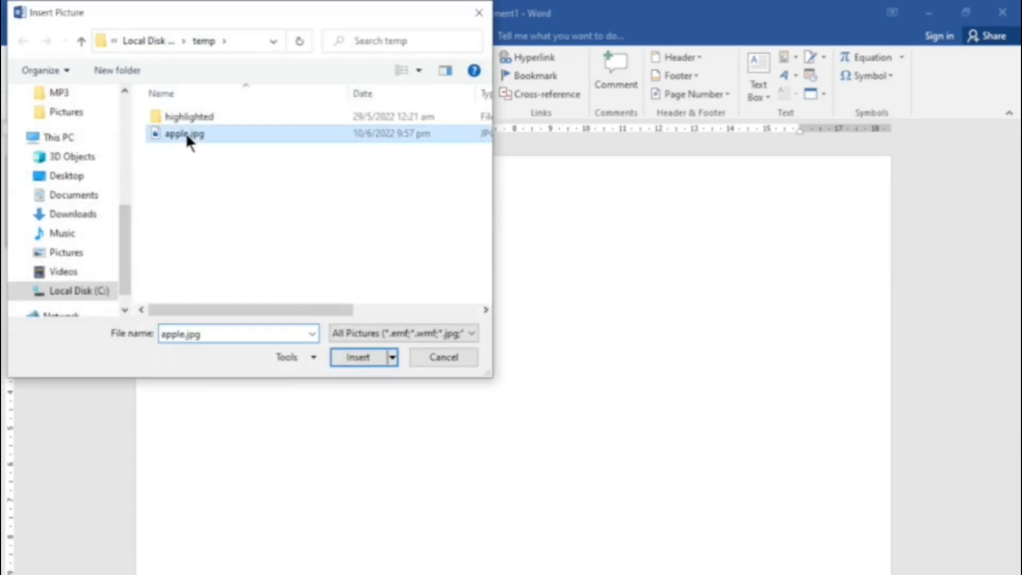
left_click(354, 353)
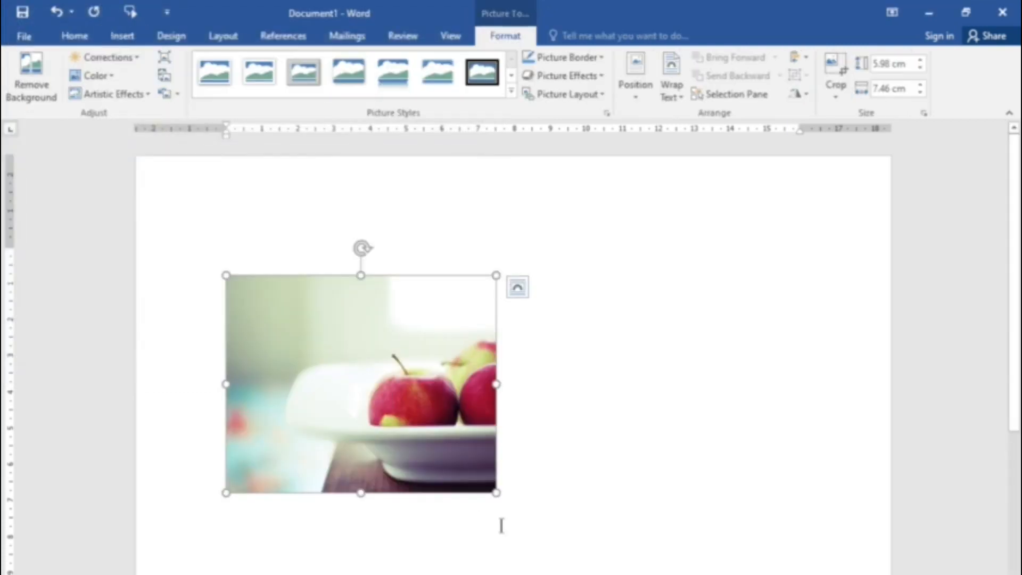
left_click_drag(496, 494, 325, 326)
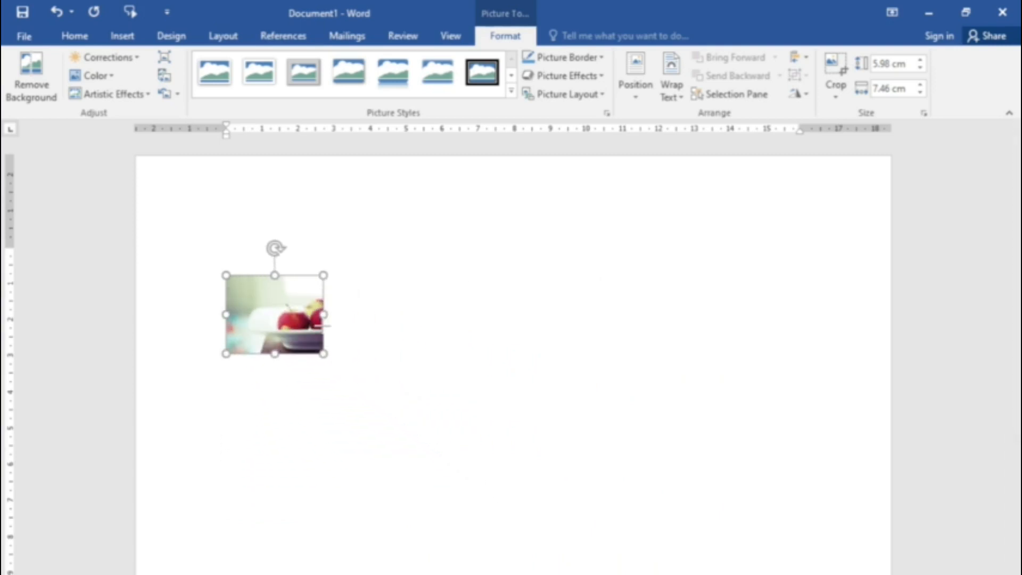
left_click(361, 346)
key("ctrl+z")
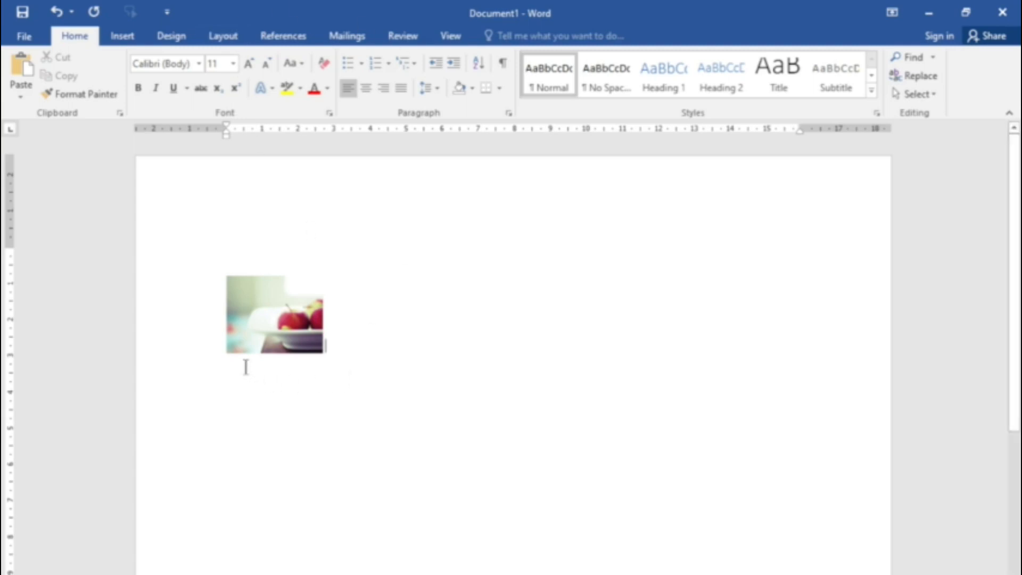
Step: Draw a rectangle about 5.4 cm wide and 0.8 cm high just below the apple picture and fill it with orange
left_click(123, 38)
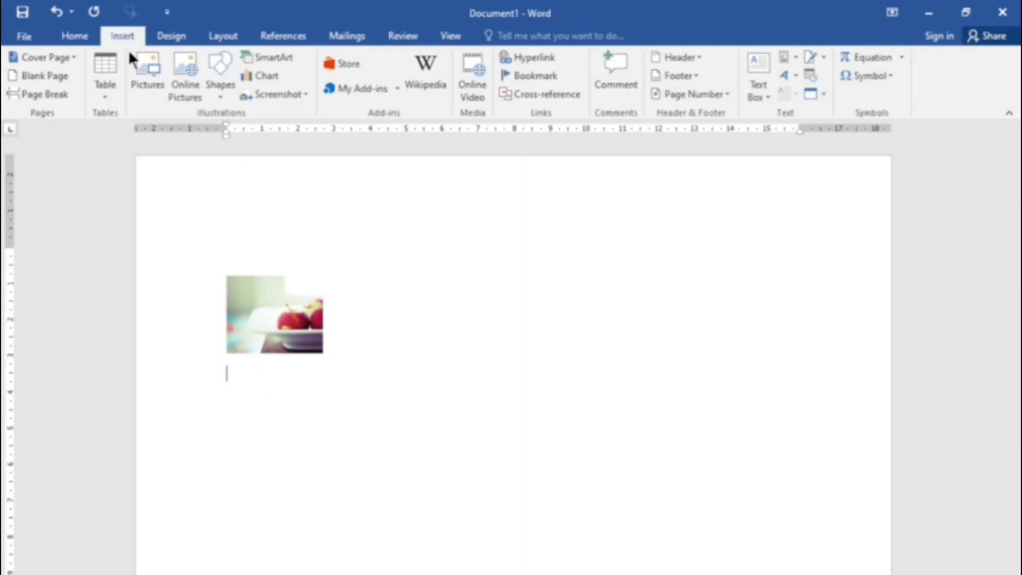
left_click(222, 94)
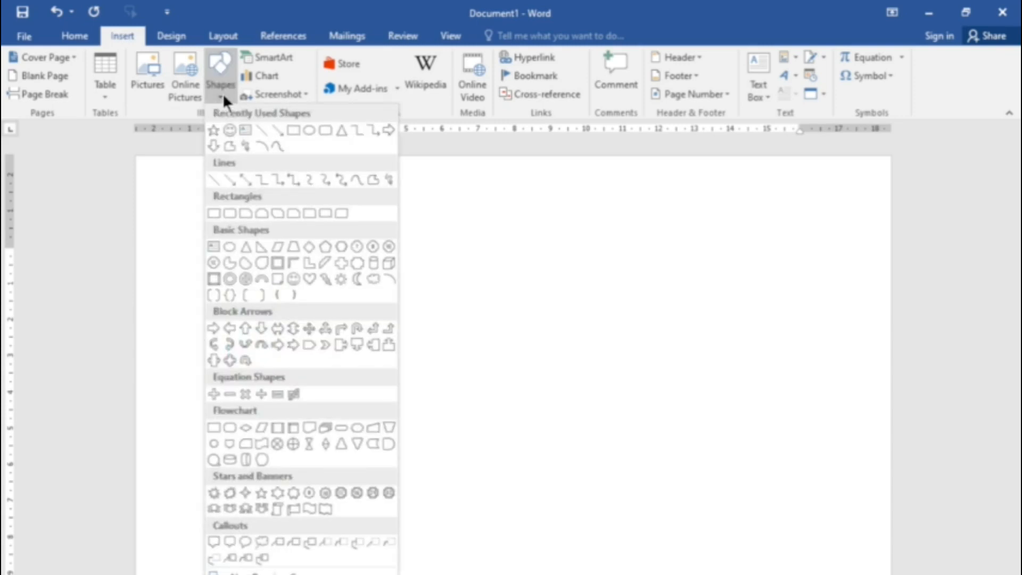
left_click(293, 130)
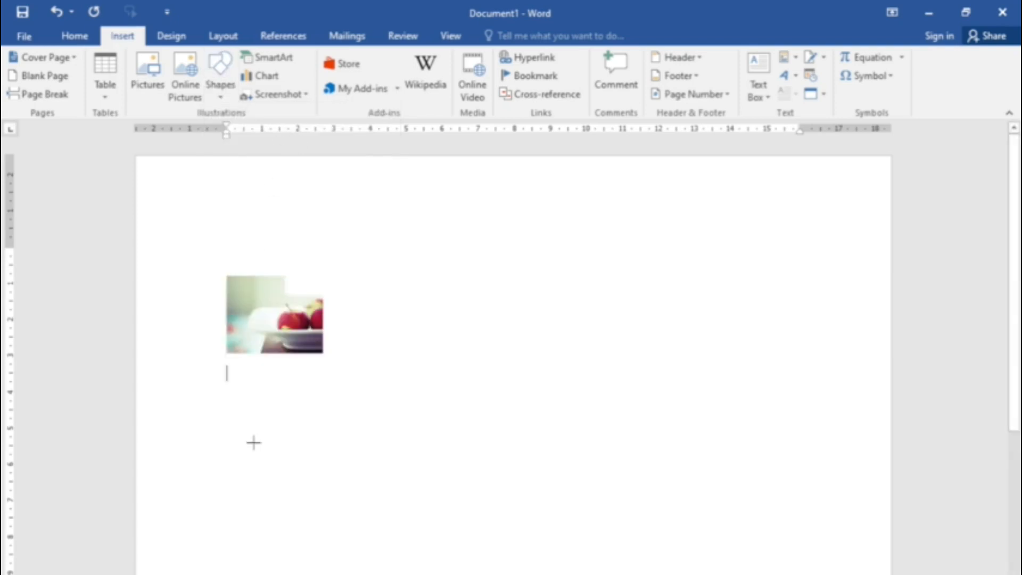
left_click_drag(224, 366, 418, 395)
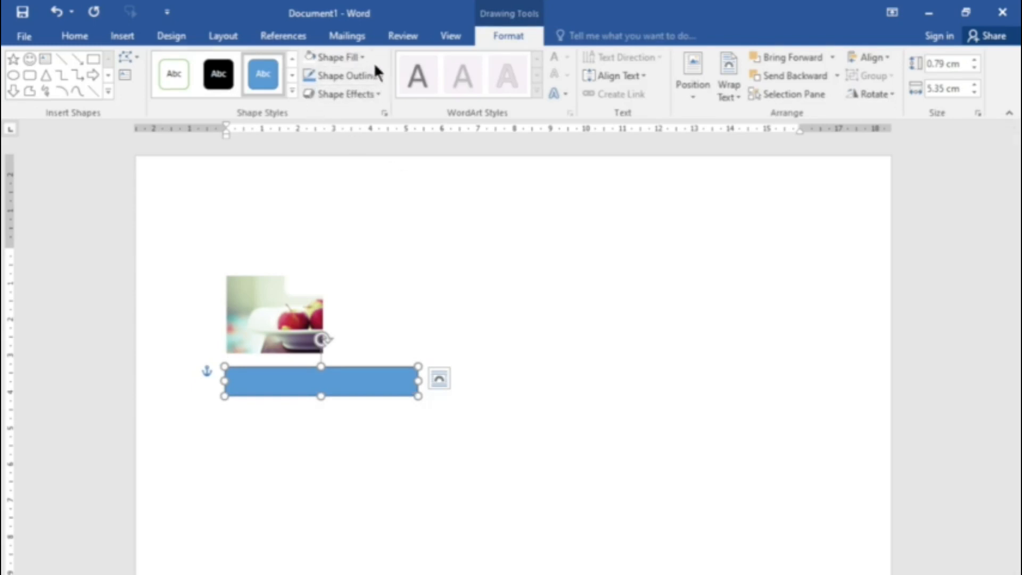
left_click(355, 59)
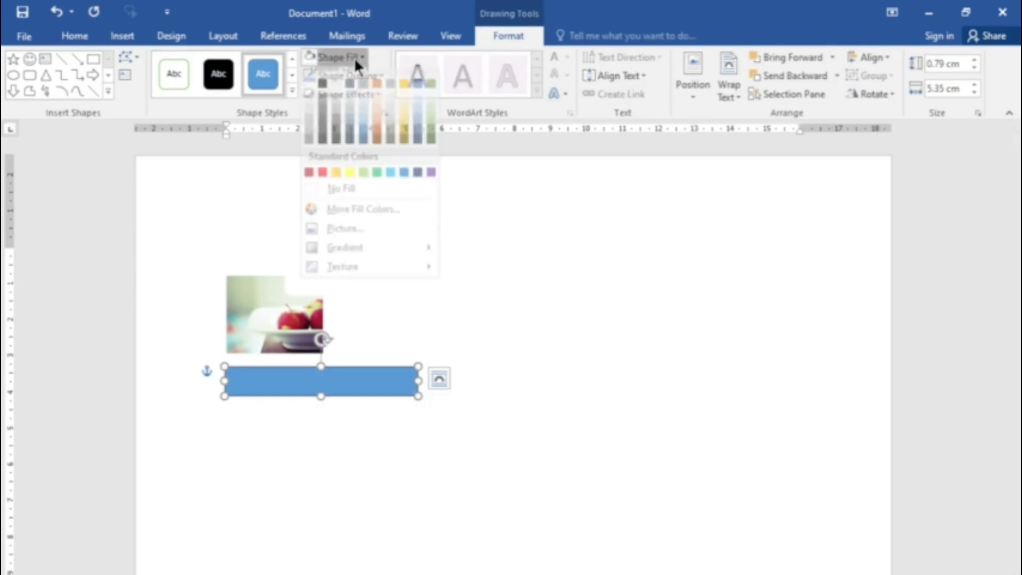
left_click(376, 92)
left_click(372, 320)
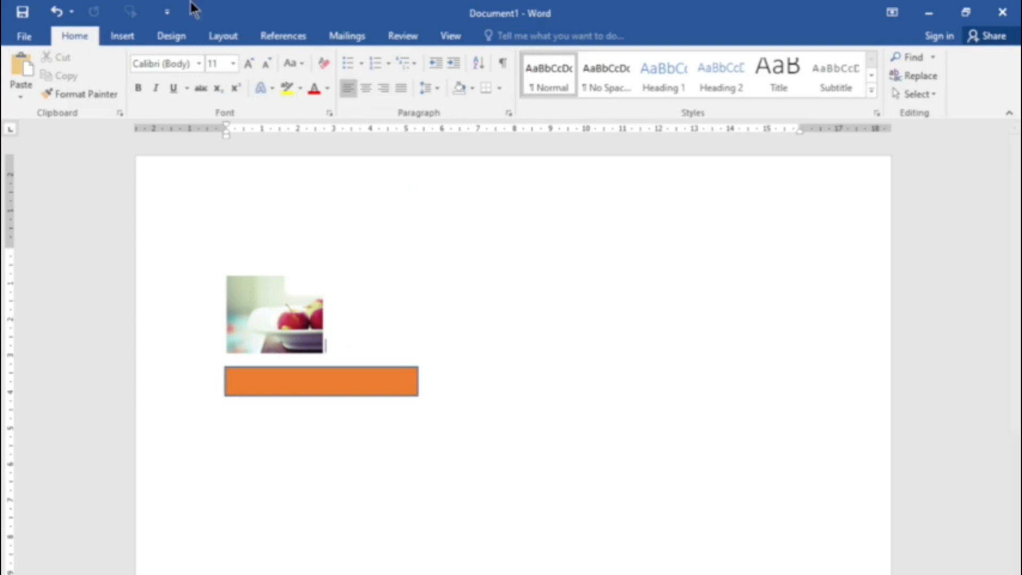
Step: Delete the orange rectangle and the apple picture from the page
left_click(122, 35)
left_click(337, 383)
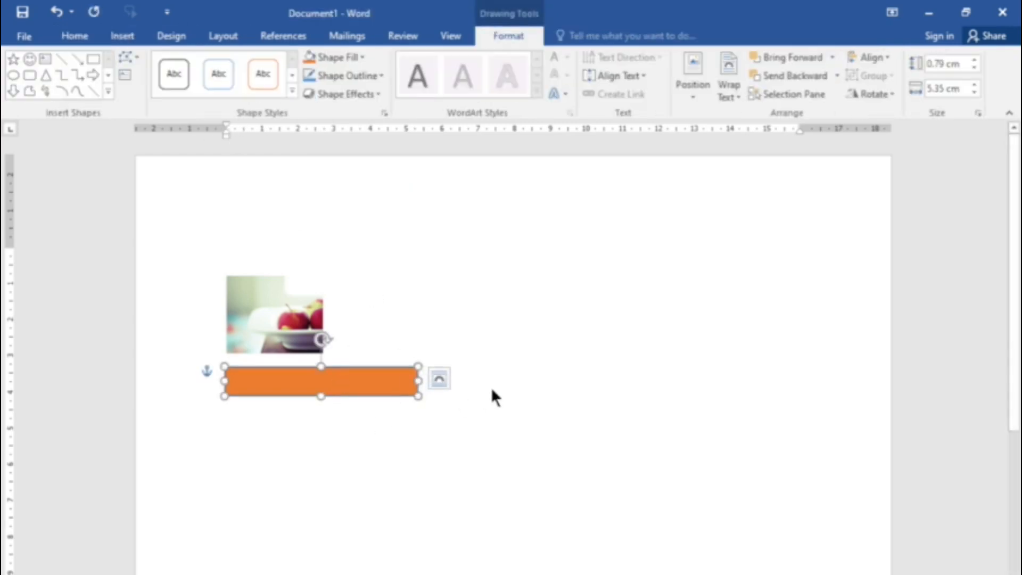
key("Delete")
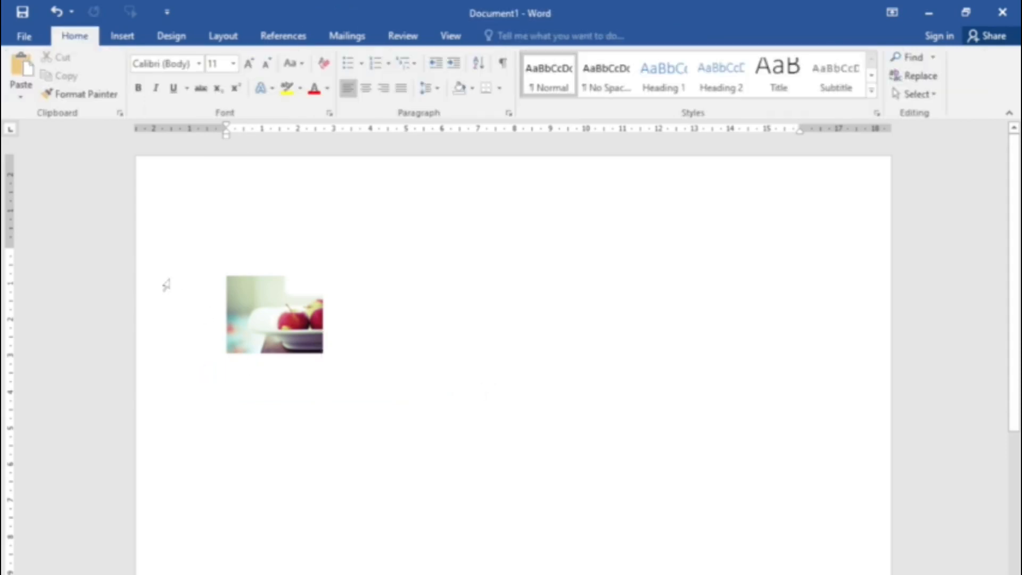
left_click(285, 317)
key("Delete")
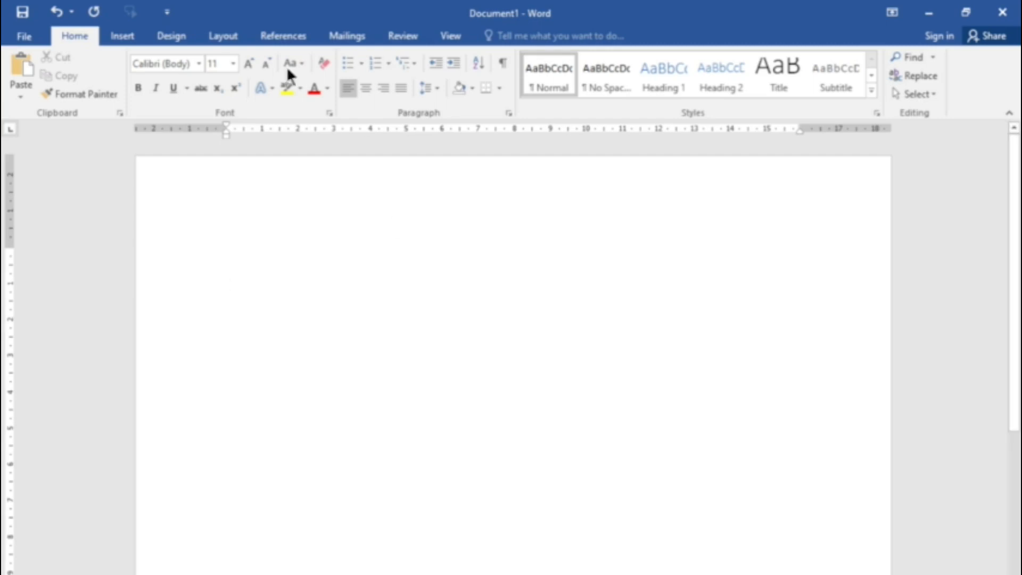
Step: Insert a SmartArt Organization Chart from the Hierarchy category on the empty page
left_click(129, 37)
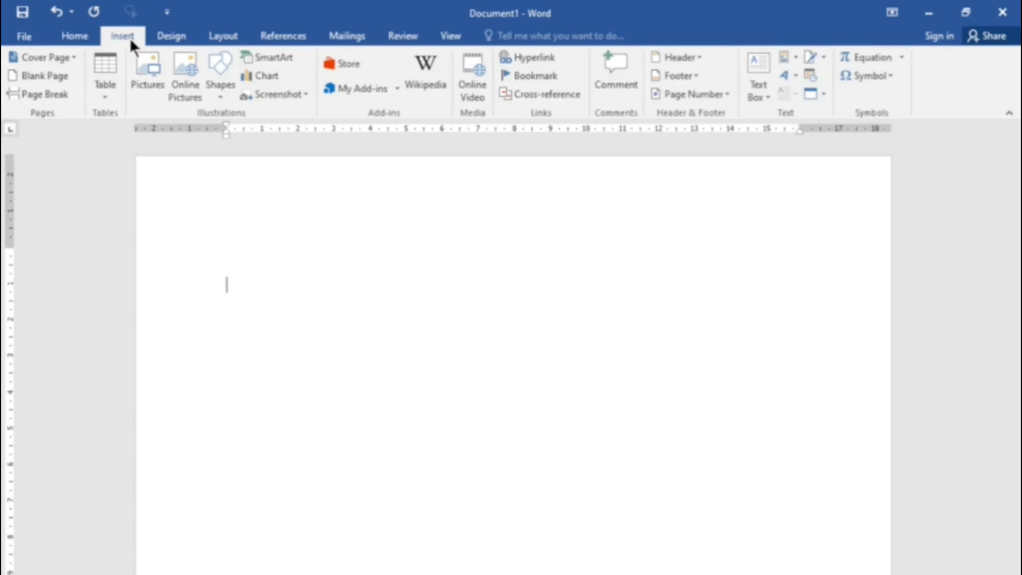
left_click(285, 58)
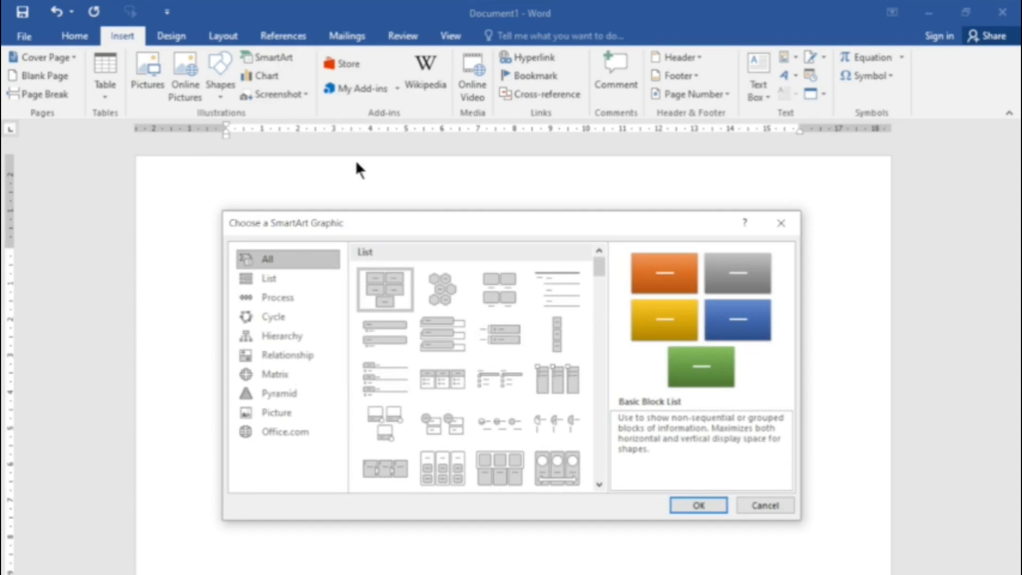
left_click(294, 343)
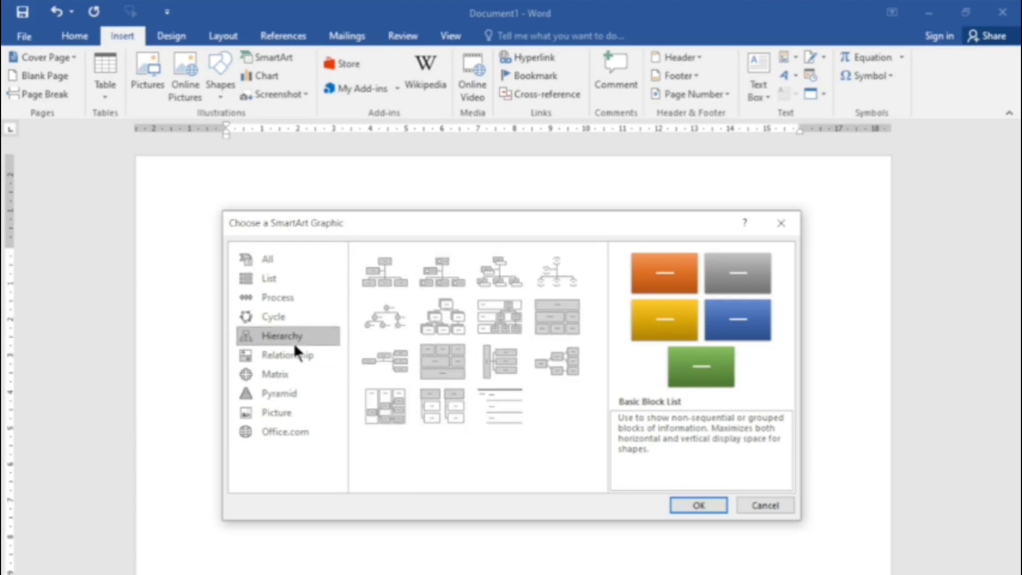
left_click(381, 273)
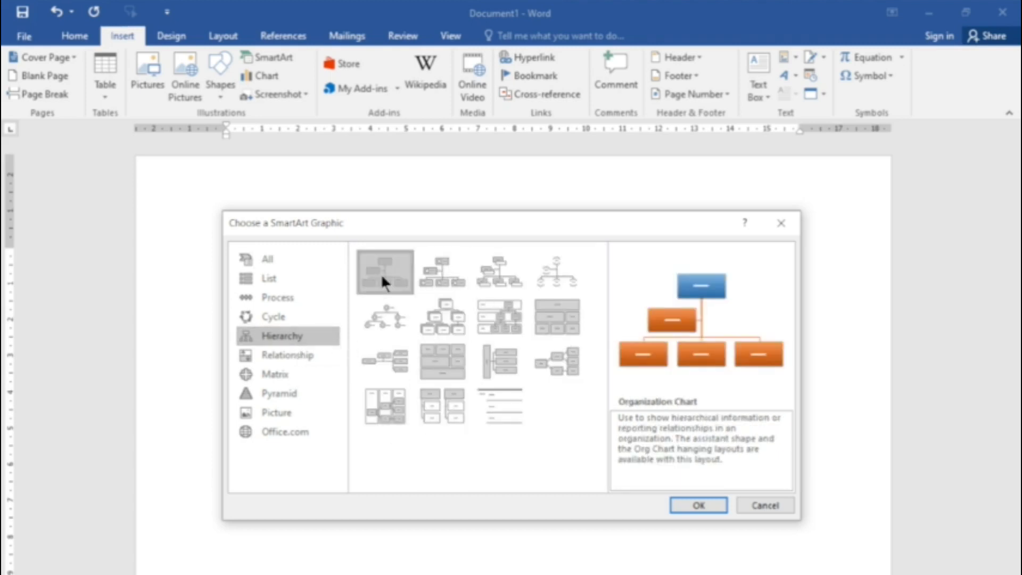
left_click(694, 504)
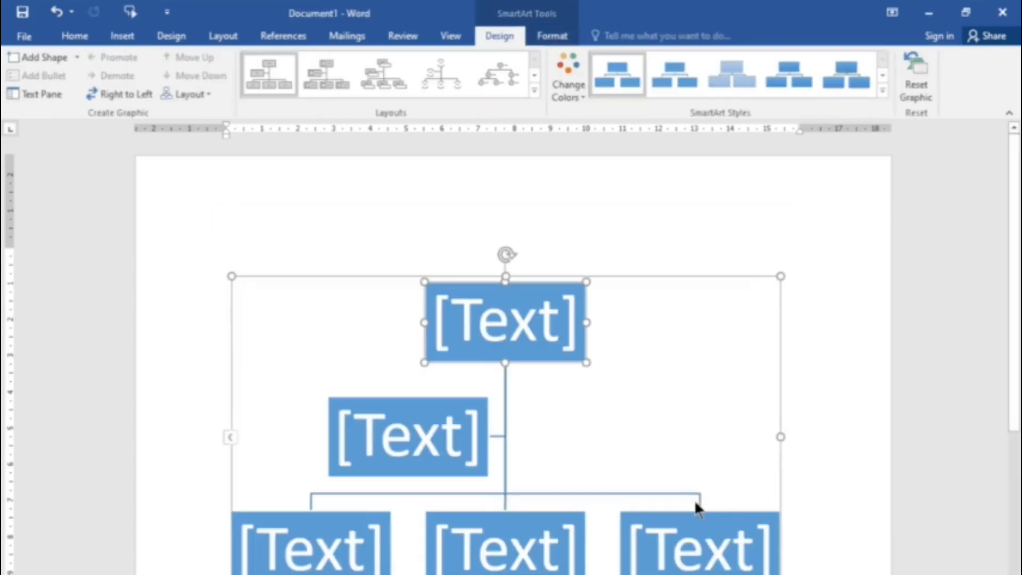
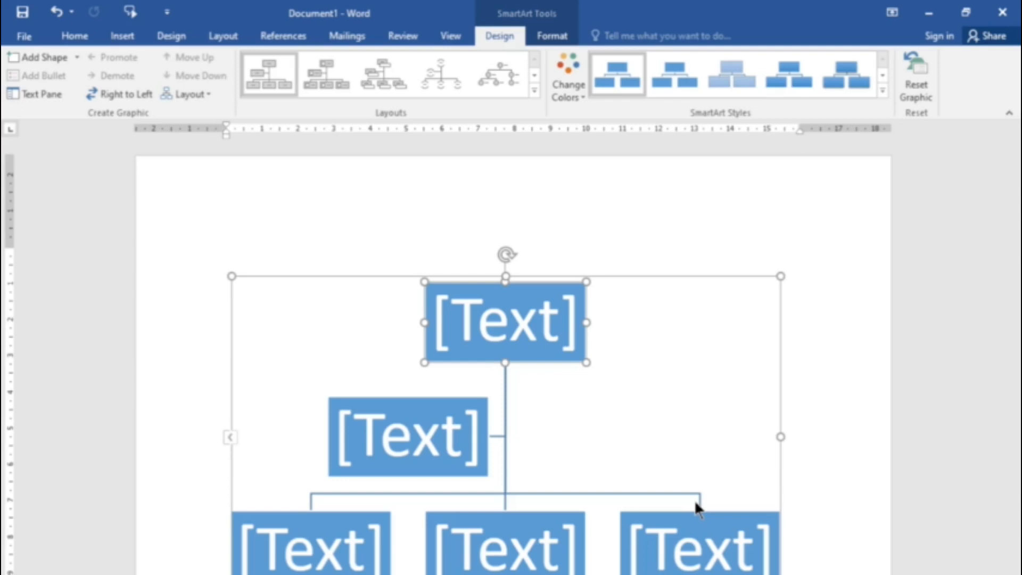
Step: Open the organization chart's text pane and label the top box CEO and its assistant box DPM
left_click(232, 441)
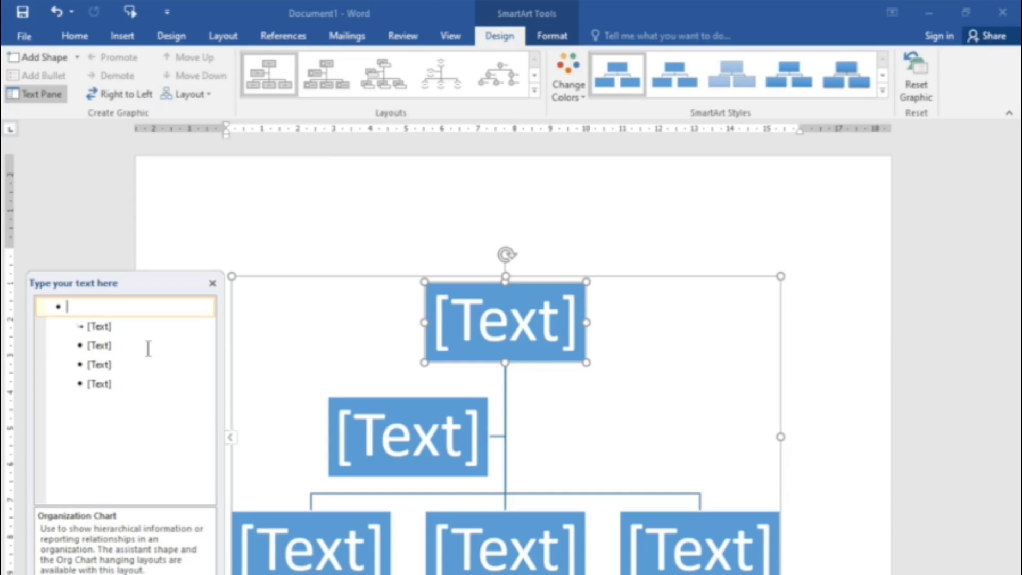
type("CEO")
left_click(101, 325)
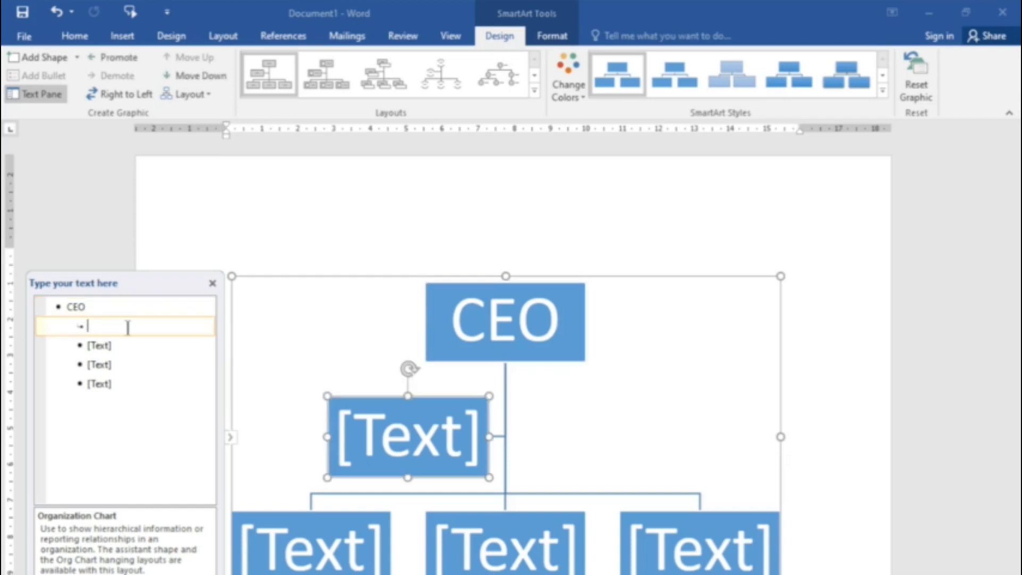
type("DPM")
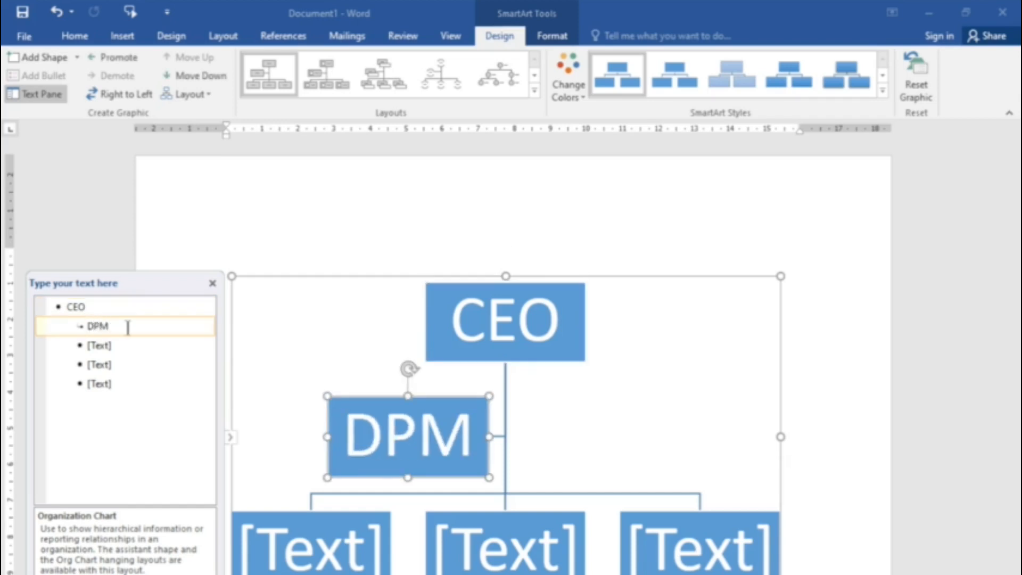
Step: Label each of the three boxes in the chart's lowest row MGR
left_click(109, 346)
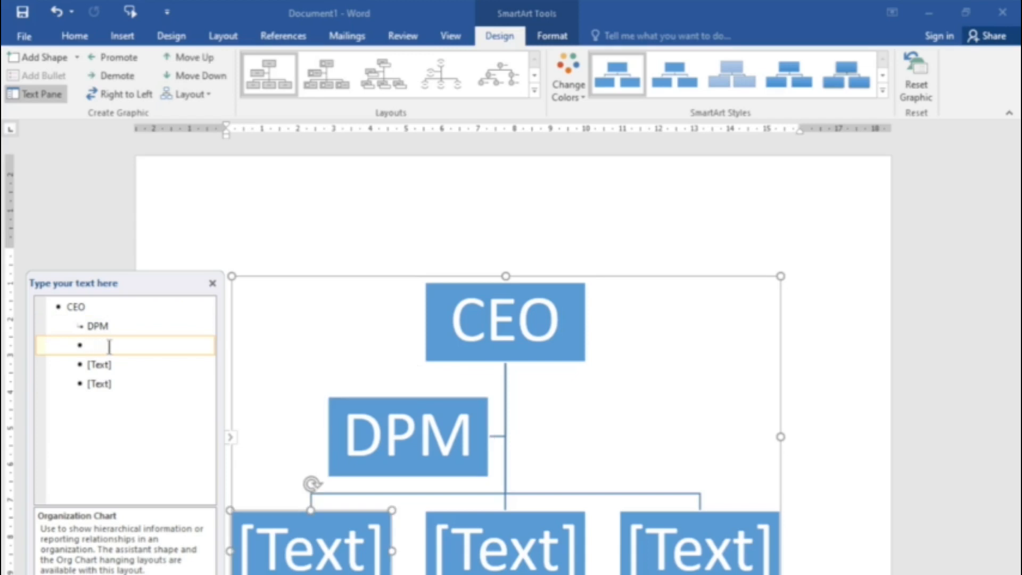
left_click(100, 365)
left_click(97, 385)
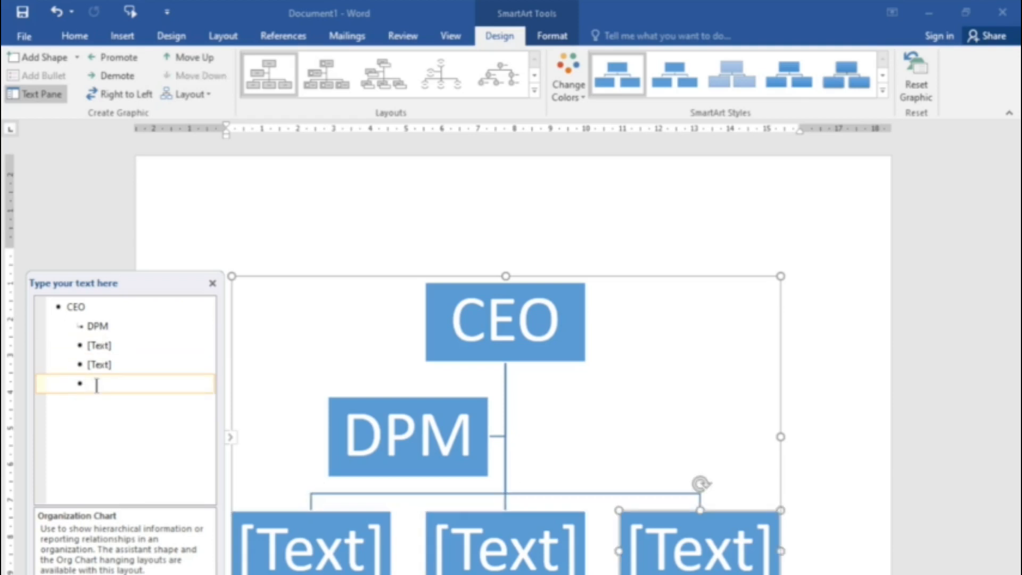
left_click(298, 551)
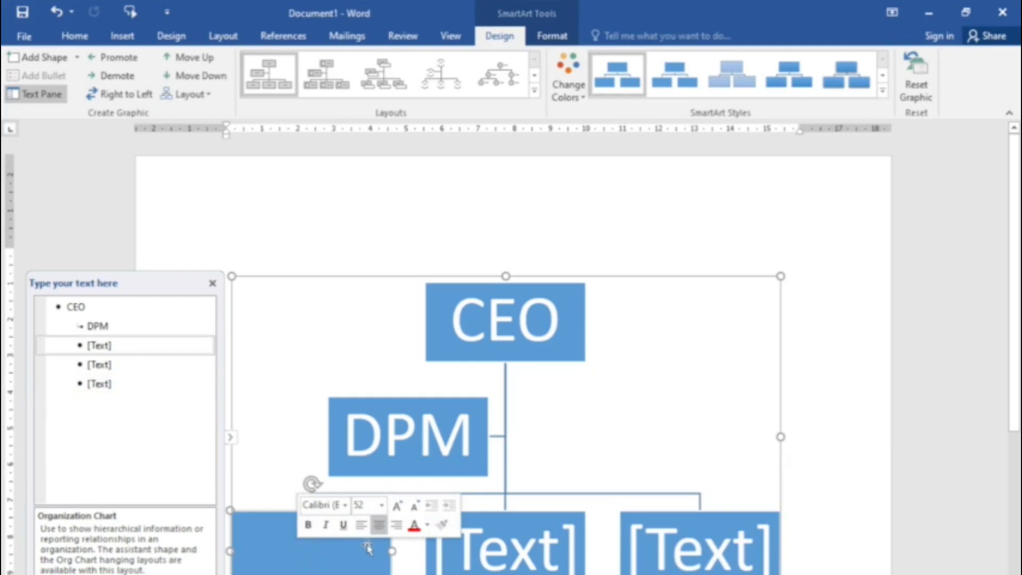
type("MGR")
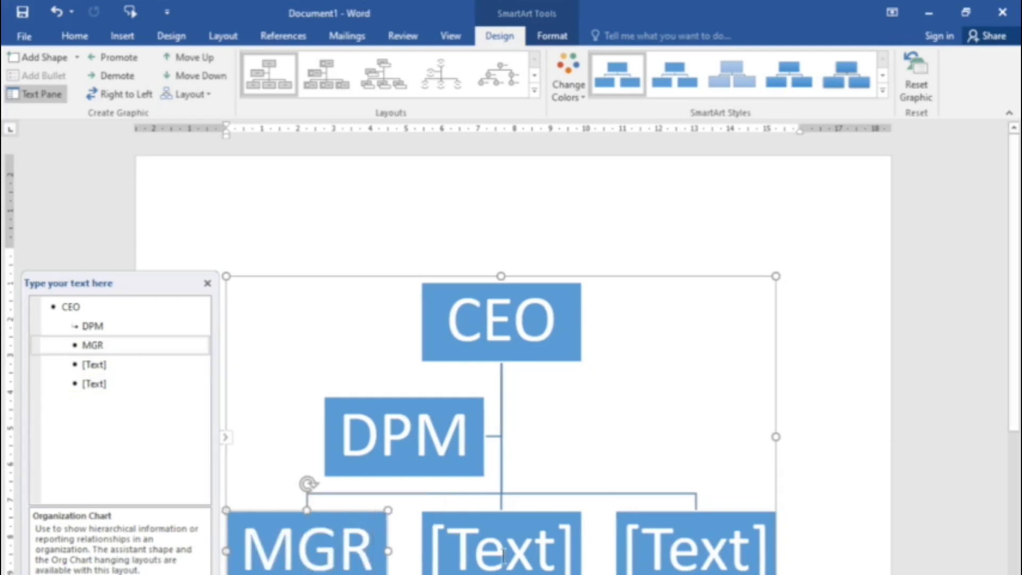
left_click(504, 556)
type("MGR")
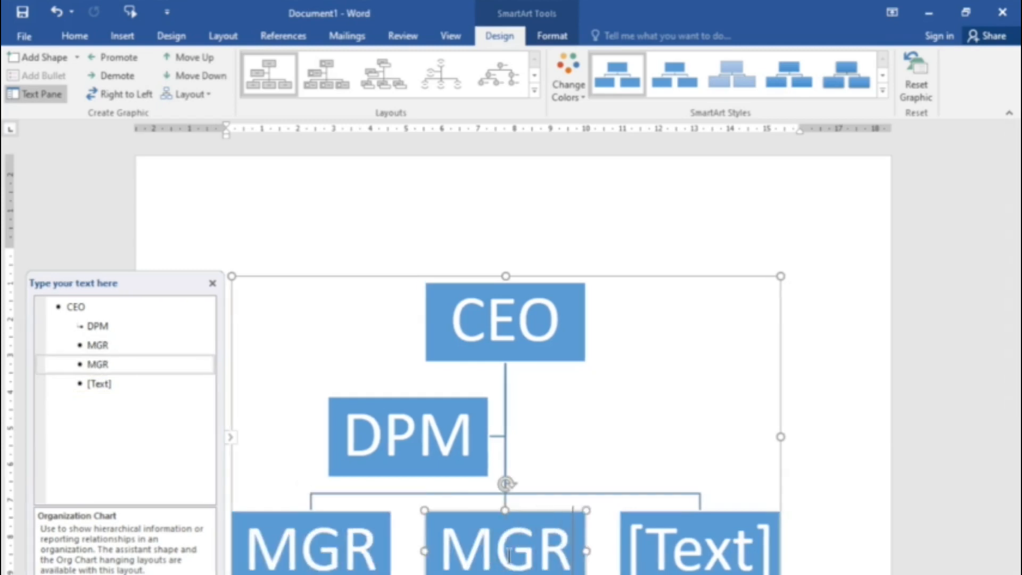
left_click(717, 548)
type("M")
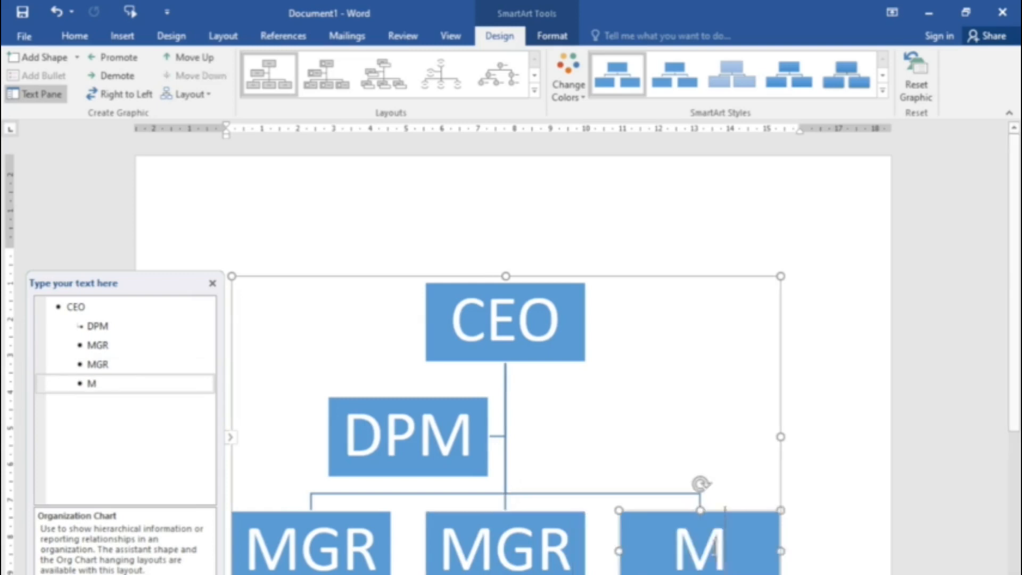
type("GR")
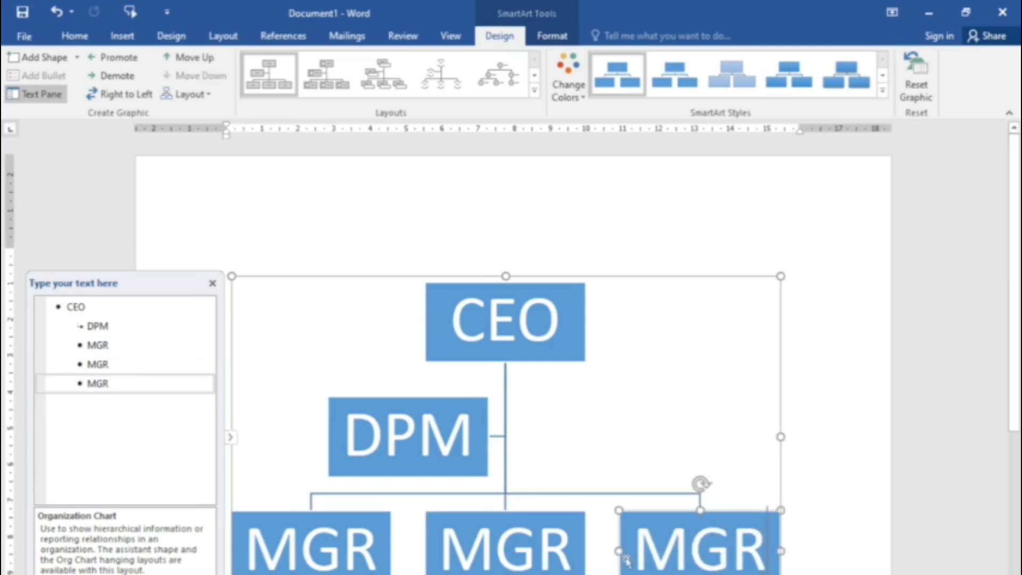
Step: Demote the first two MGR entries by one level so that they sit under DPM
left_click(377, 544)
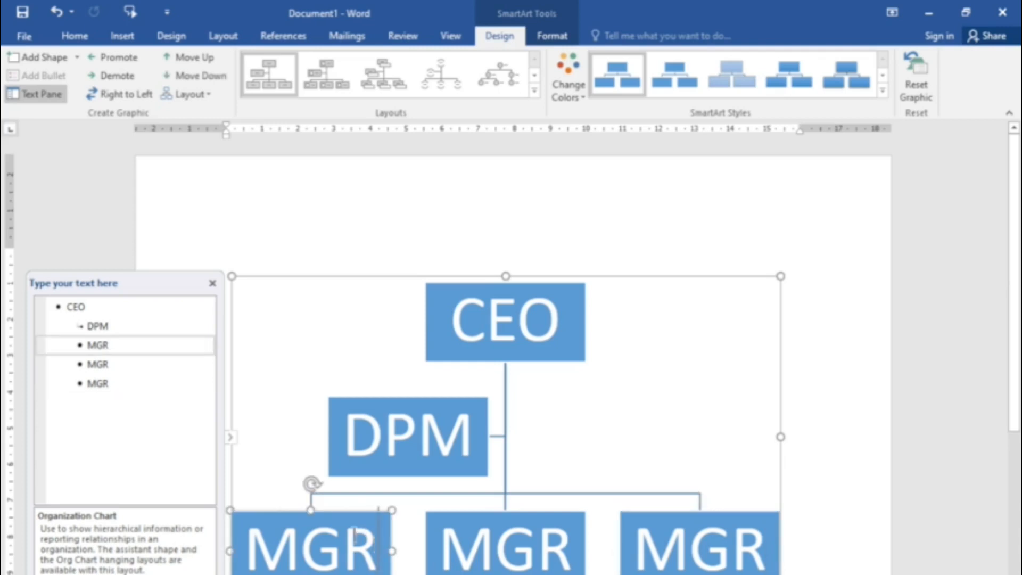
left_click(143, 346)
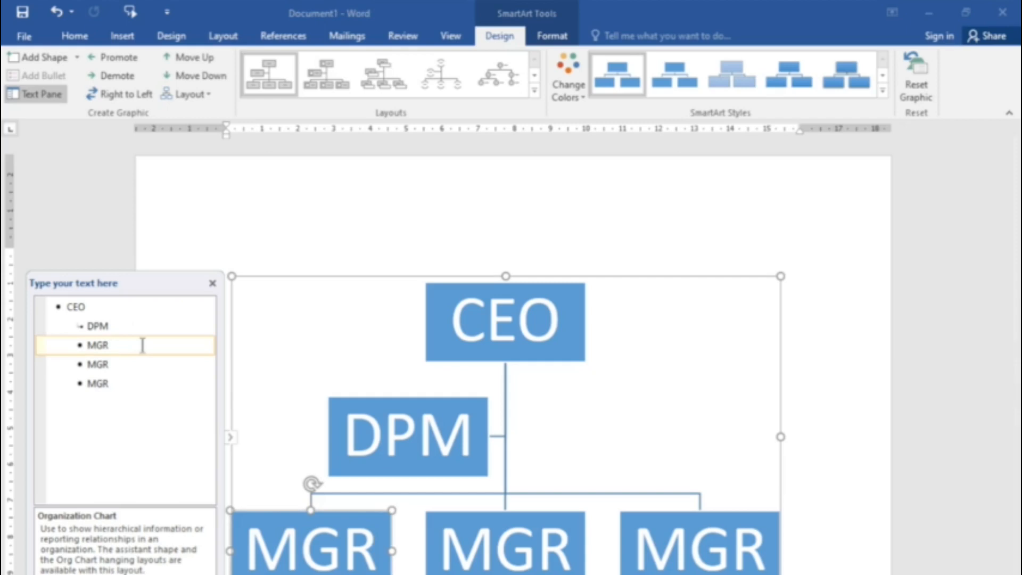
key("Tab")
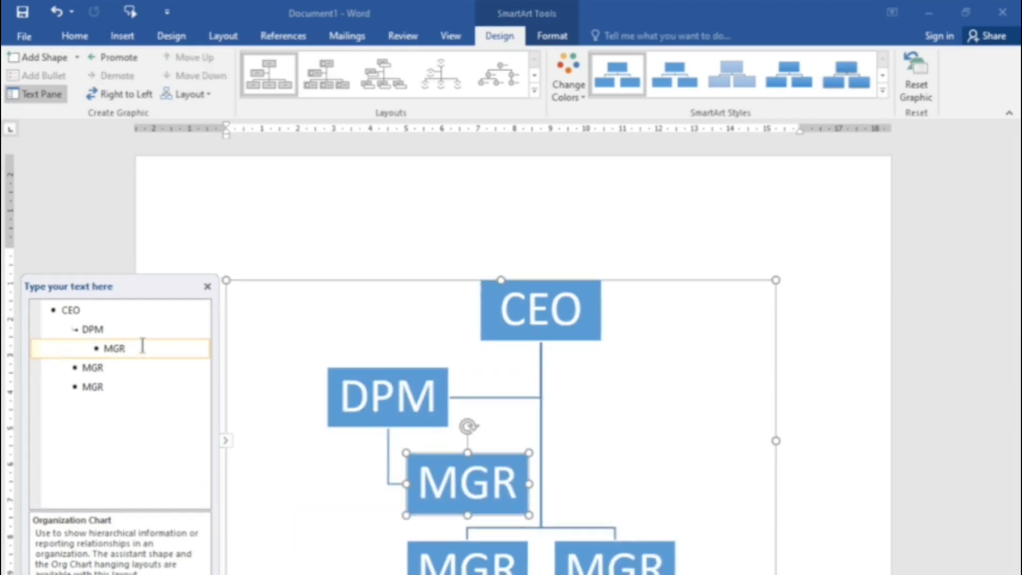
left_click(116, 368)
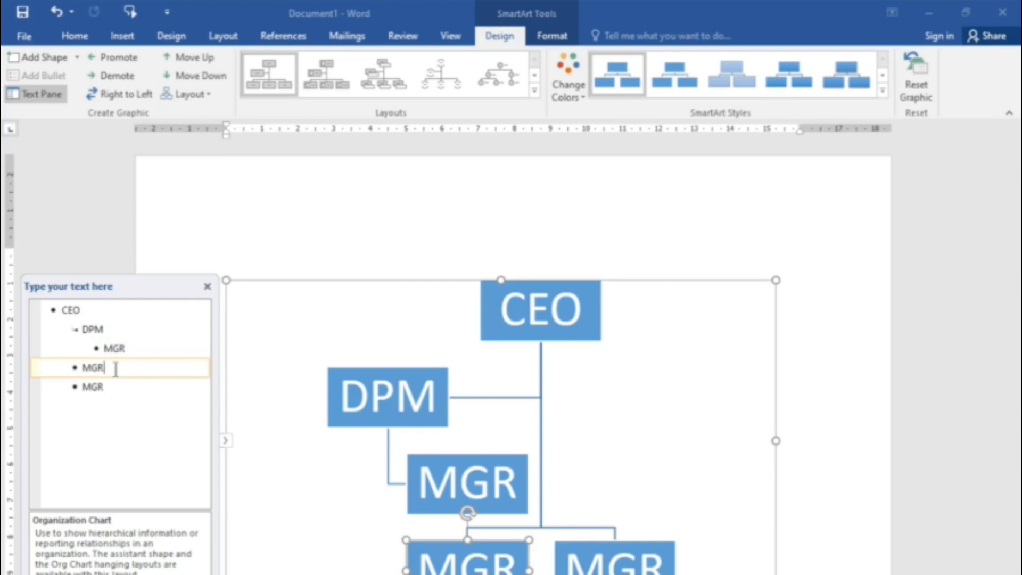
key("Tab")
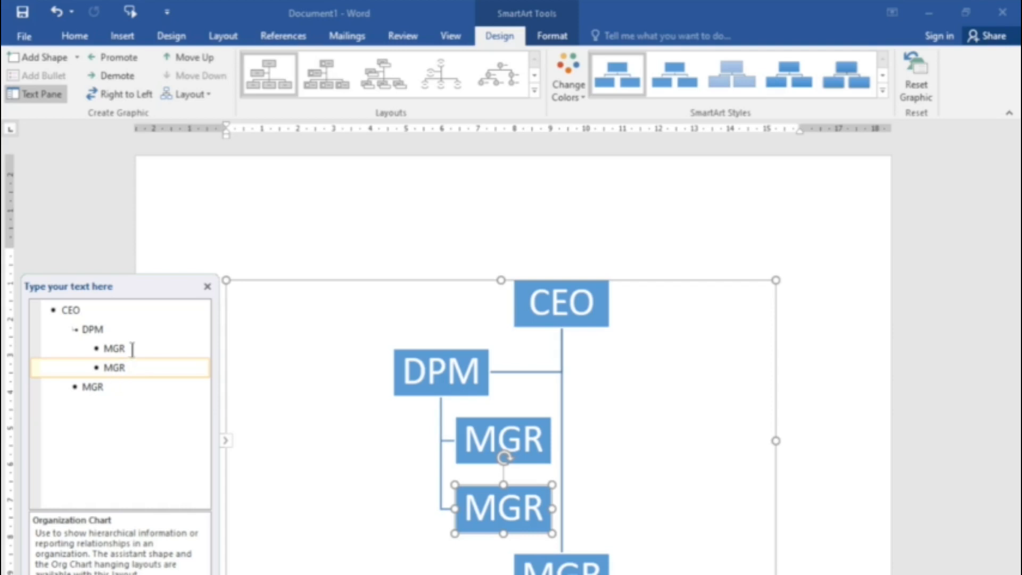
Step: Promote the first MGR entry back to the level directly under CEO, with MGR as its label
left_click(133, 349)
key("BackSpace")
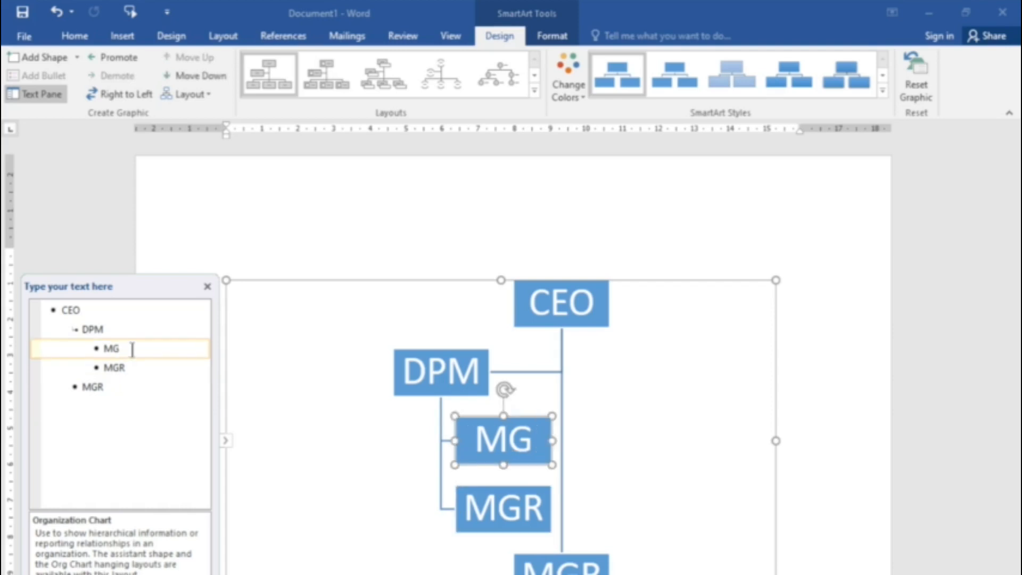
left_click(104, 348)
key("shift+Tab")
left_click(106, 347)
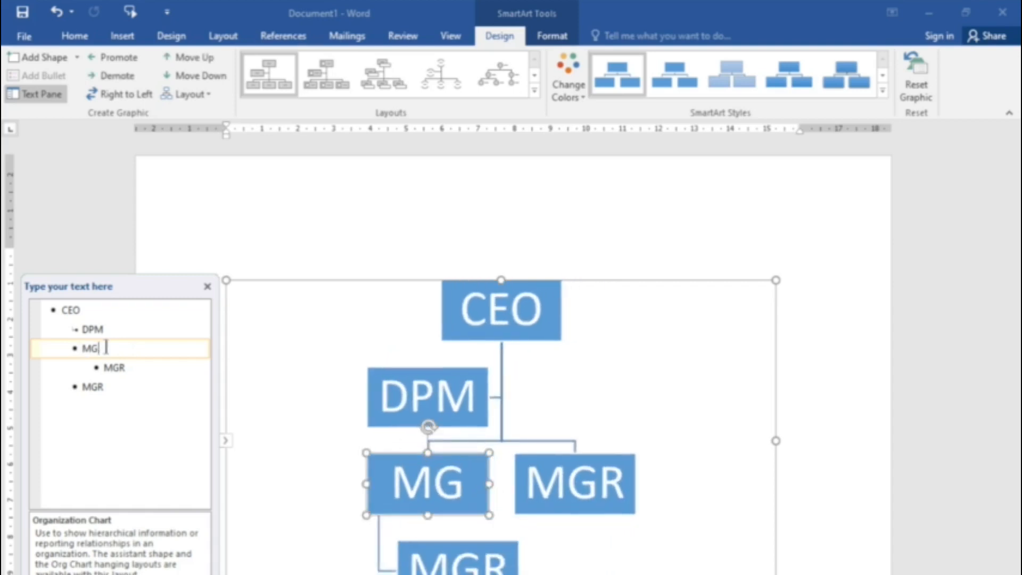
type("R")
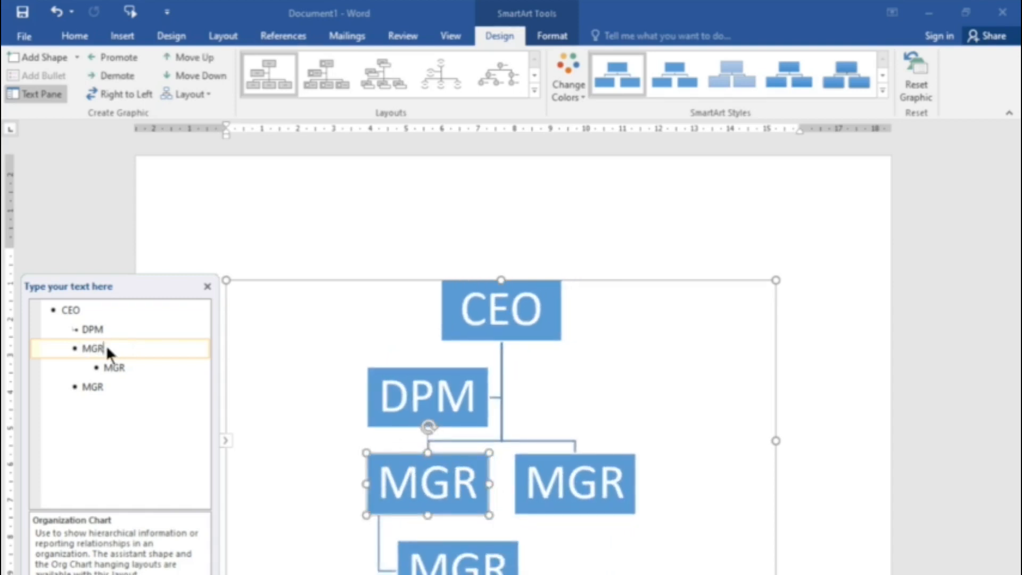
Step: Add another box labelled MGR after the last entry, on the same level under CEO
left_click(127, 388)
key("Return")
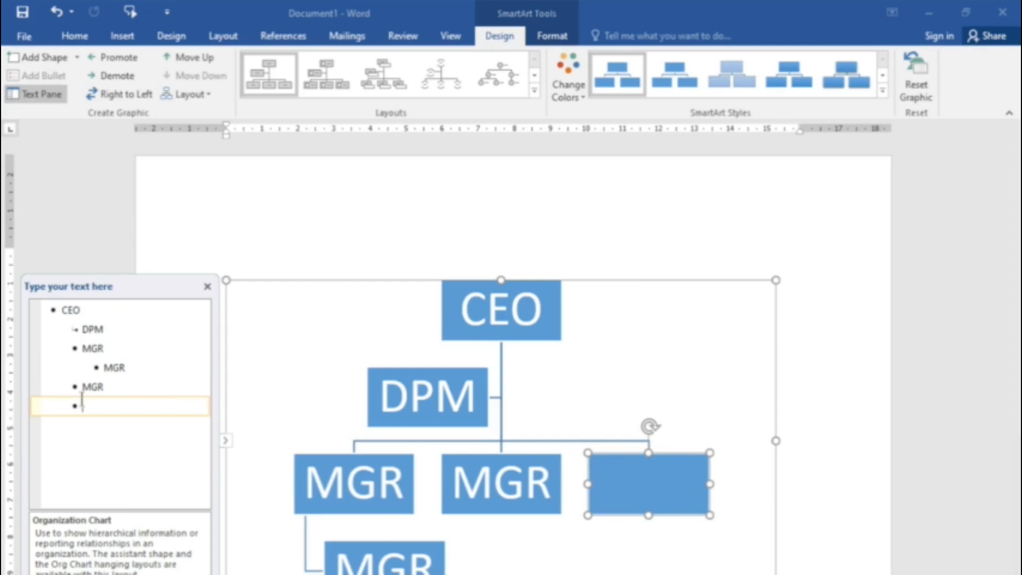
type("MGR")
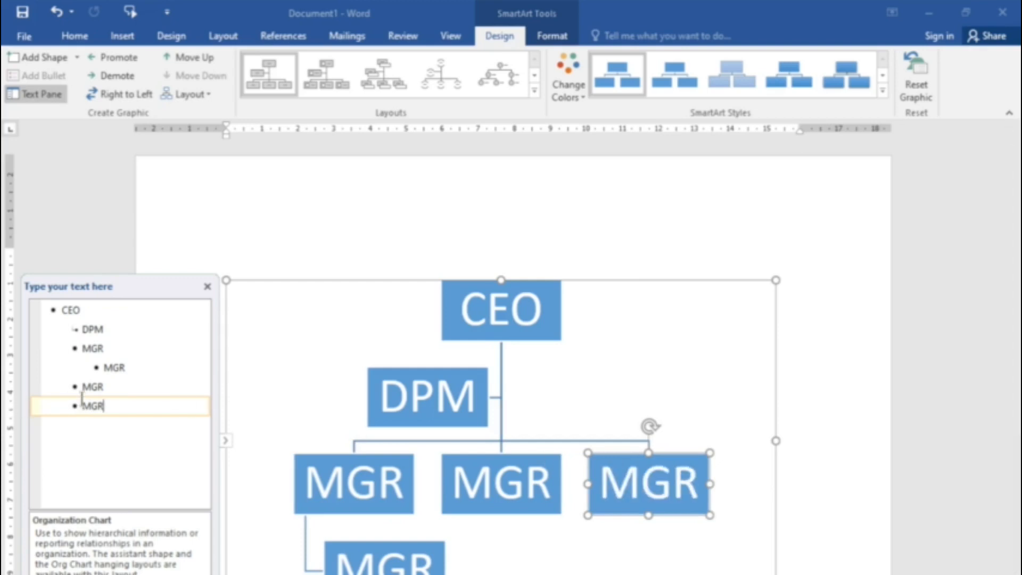
Step: Delete the newly added last MGR entry from the chart
left_click(119, 387)
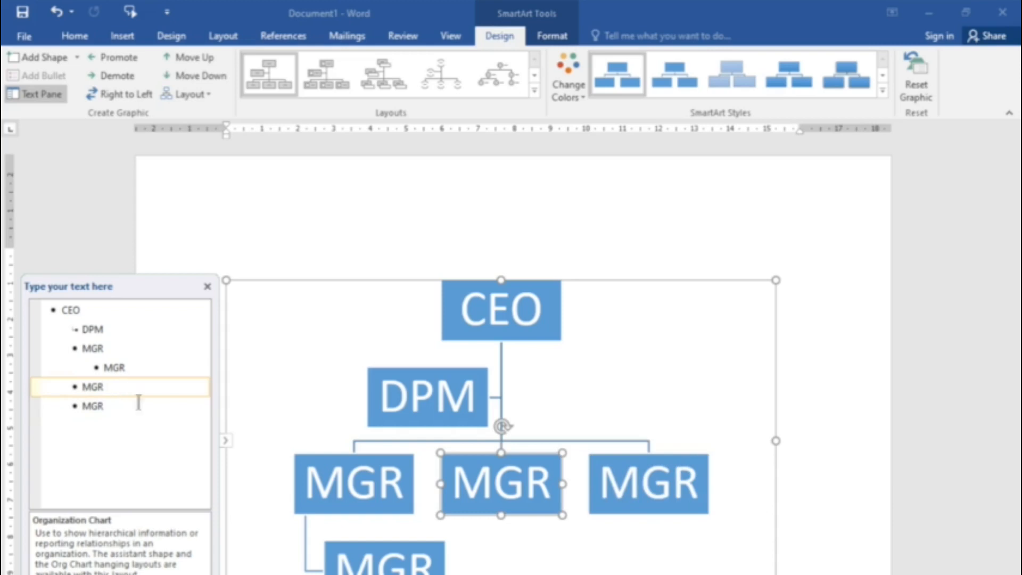
left_click(124, 366)
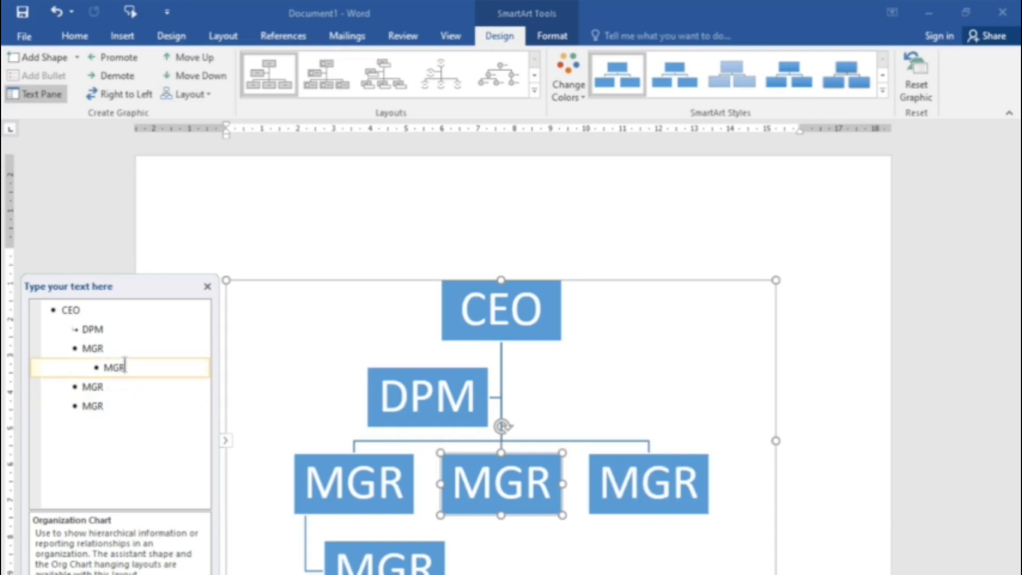
left_click(111, 406)
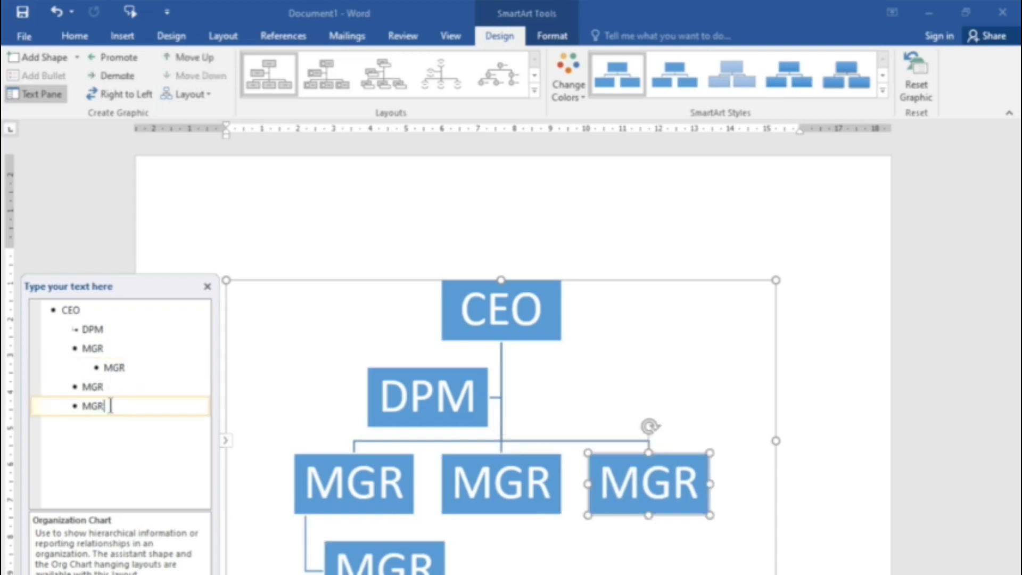
key("BackSpace")
key("BackSpace")
key("BackSpace")
key("BackSpace")
key("BackSpace")
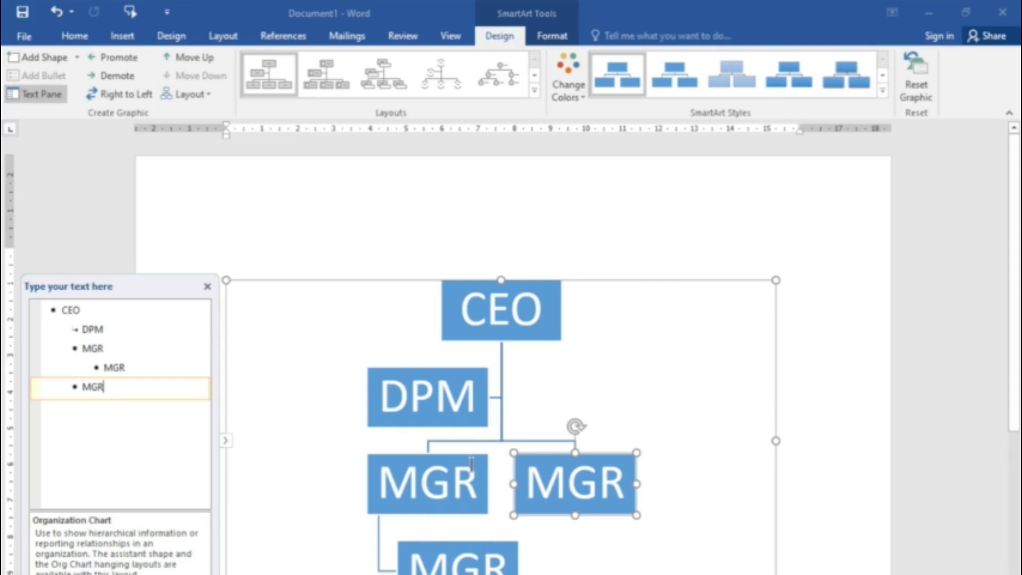
Step: Promote the last MGR box to the CEO's level and demote it back under CEO
left_click(115, 56)
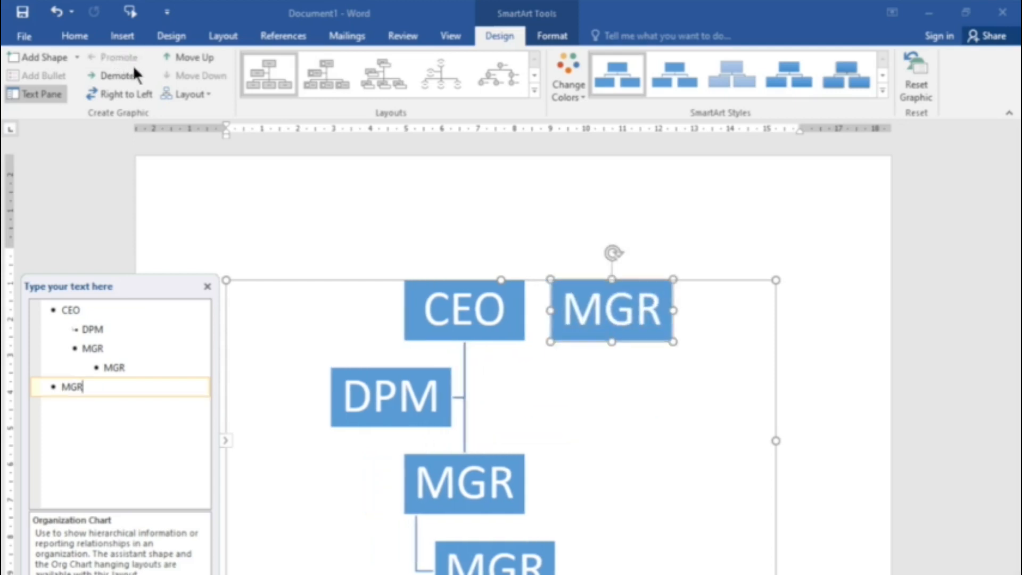
left_click(116, 76)
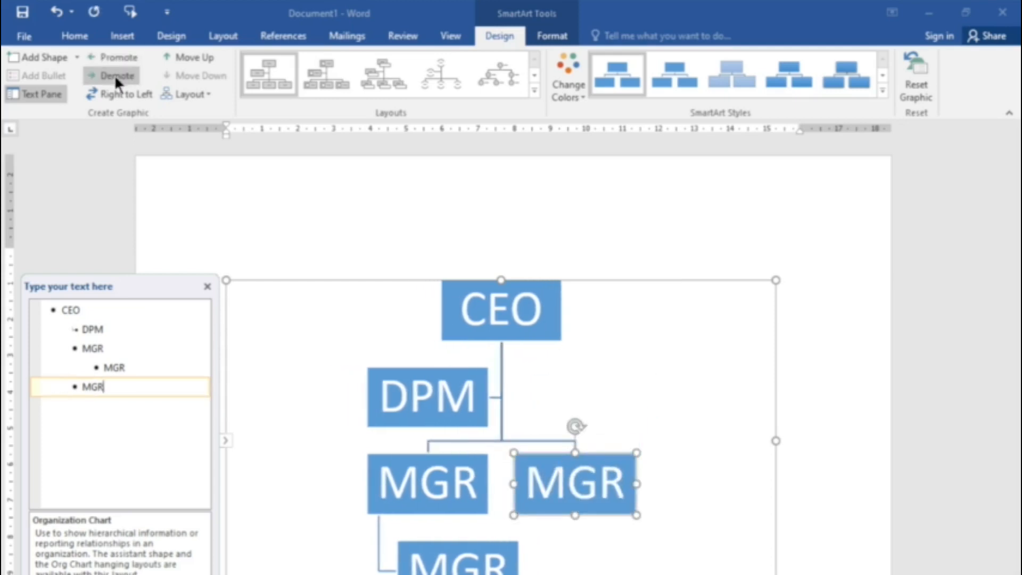
Step: Move the first MGR box up one place in the order, ahead of DPM, and back down again
left_click(457, 457)
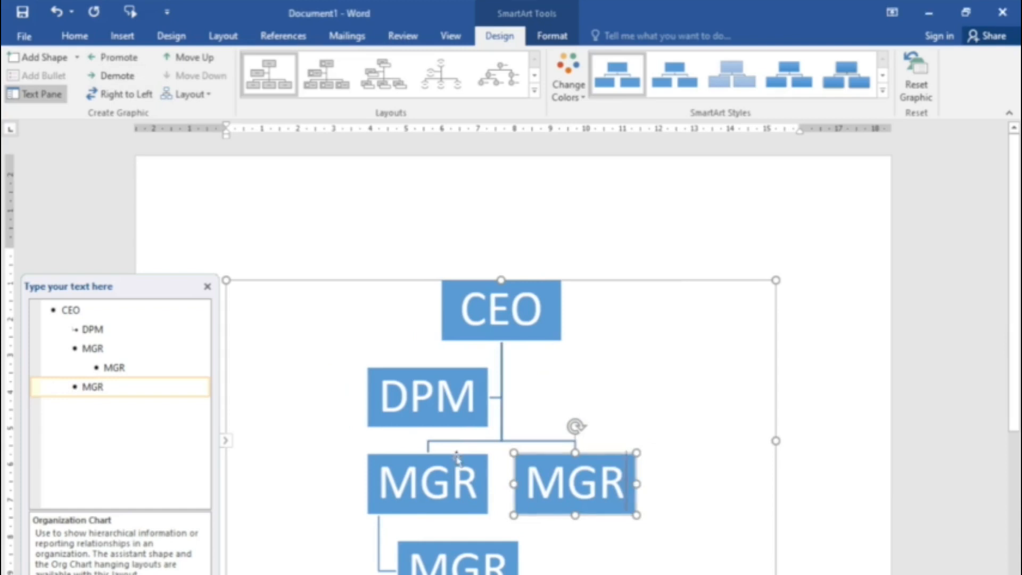
left_click(456, 457)
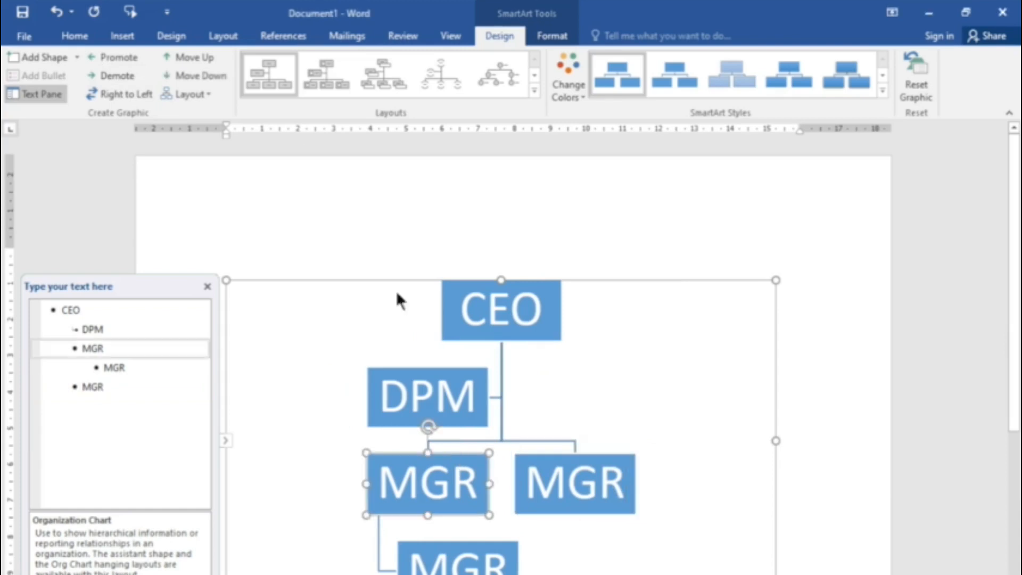
left_click(201, 54)
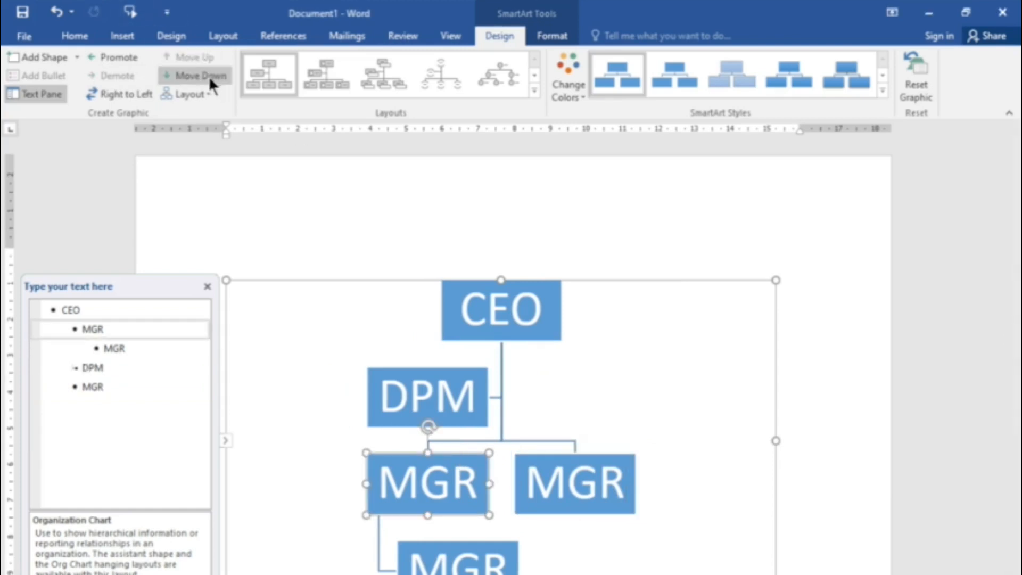
left_click(209, 75)
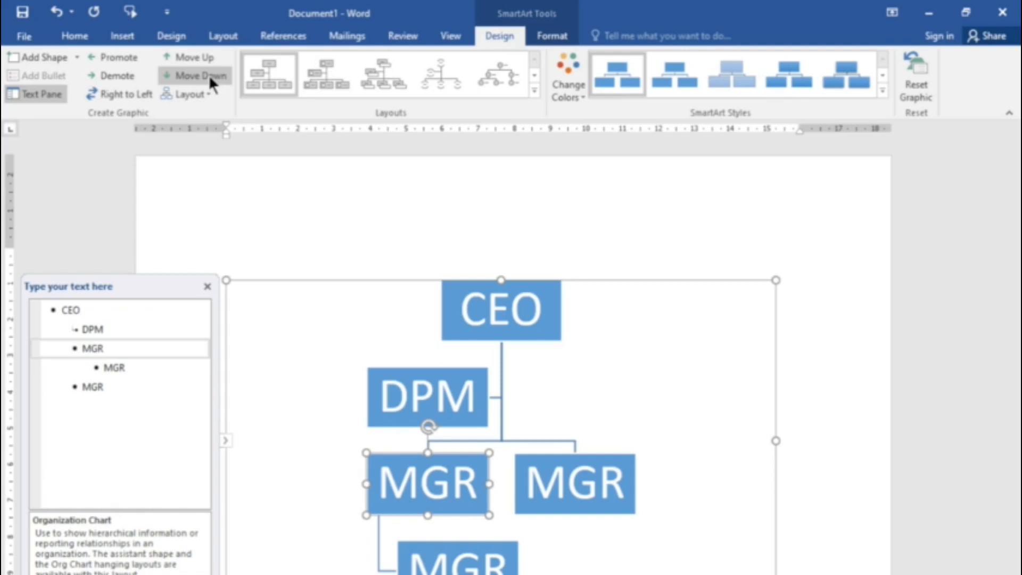
Step: Close the text pane and restyle the whole chart with the third SmartArt style and the last Colorful color set, yellow and green
left_click(698, 354)
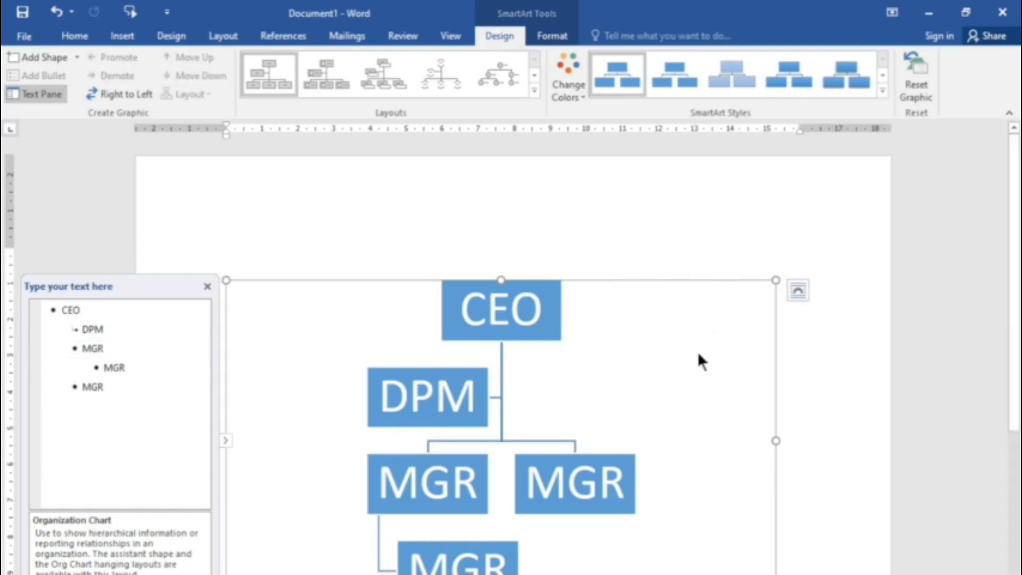
left_click(207, 287)
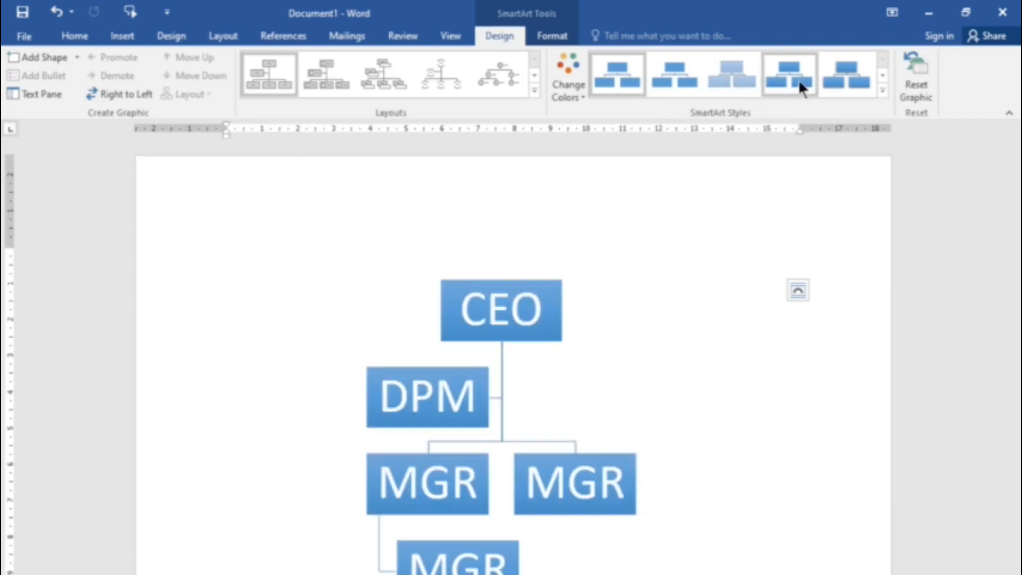
left_click(733, 71)
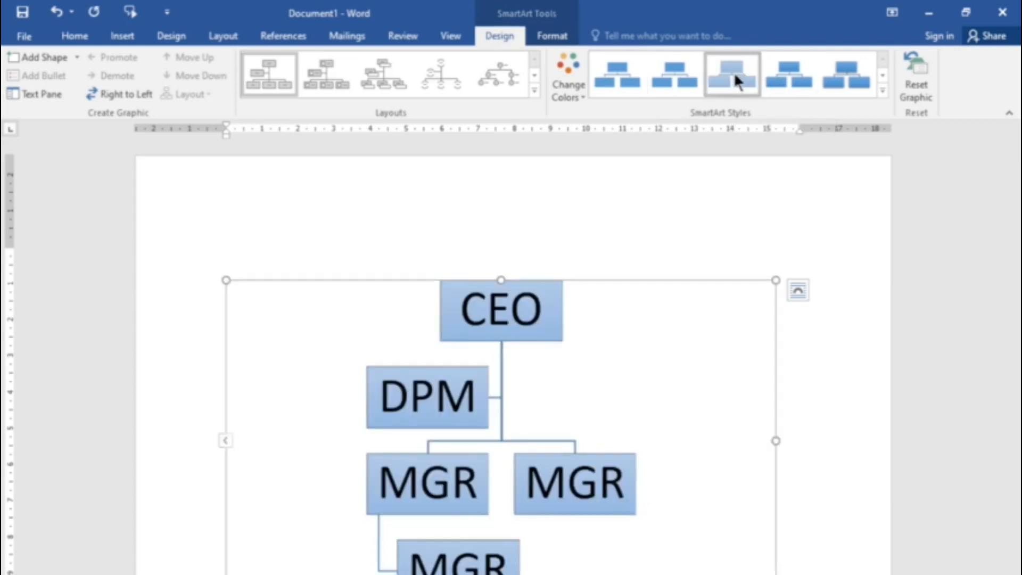
left_click(579, 94)
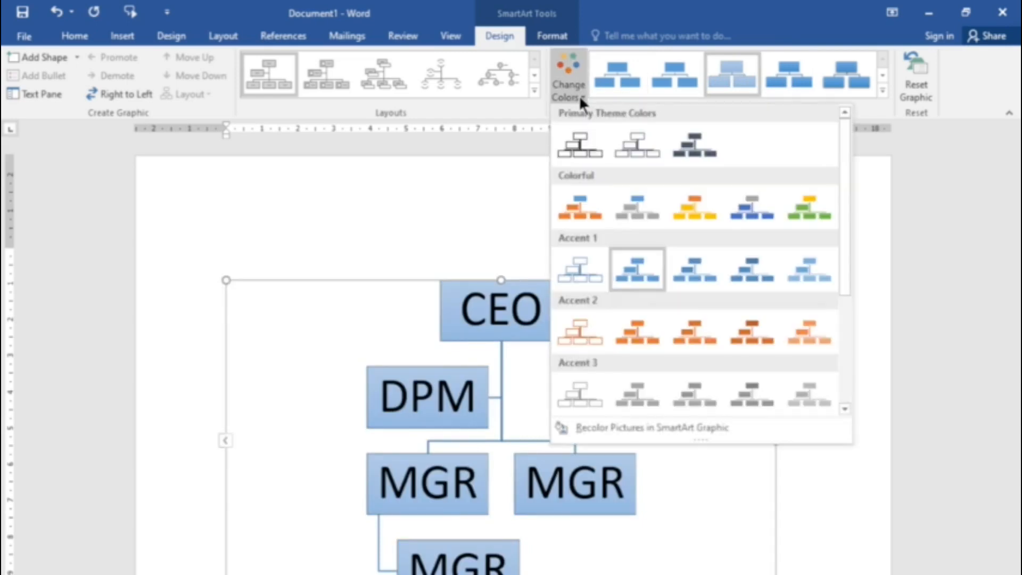
left_click(815, 212)
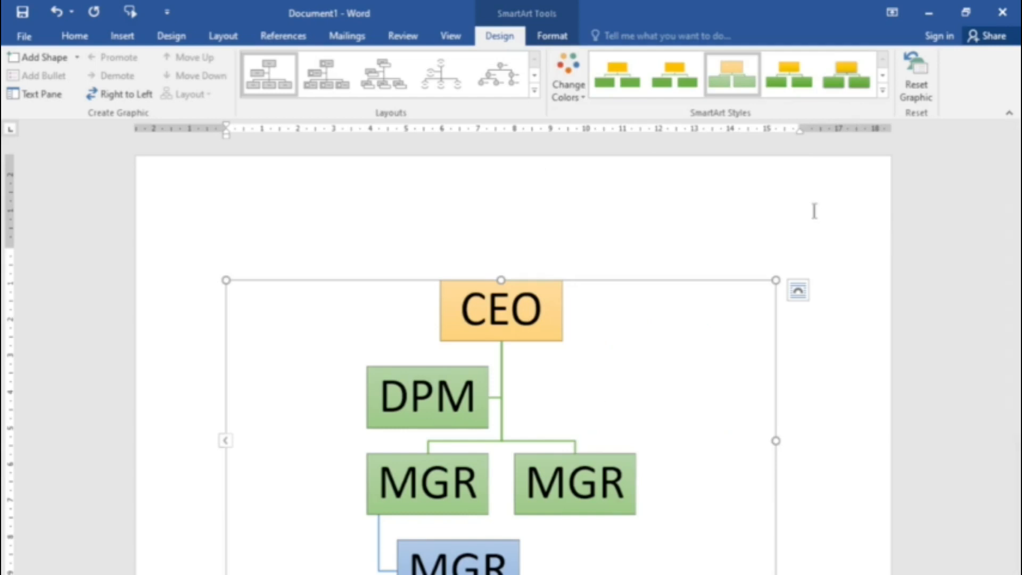
Step: Change the CEO box's shape to a rounded rectangle and deselect the chart
left_click(546, 326)
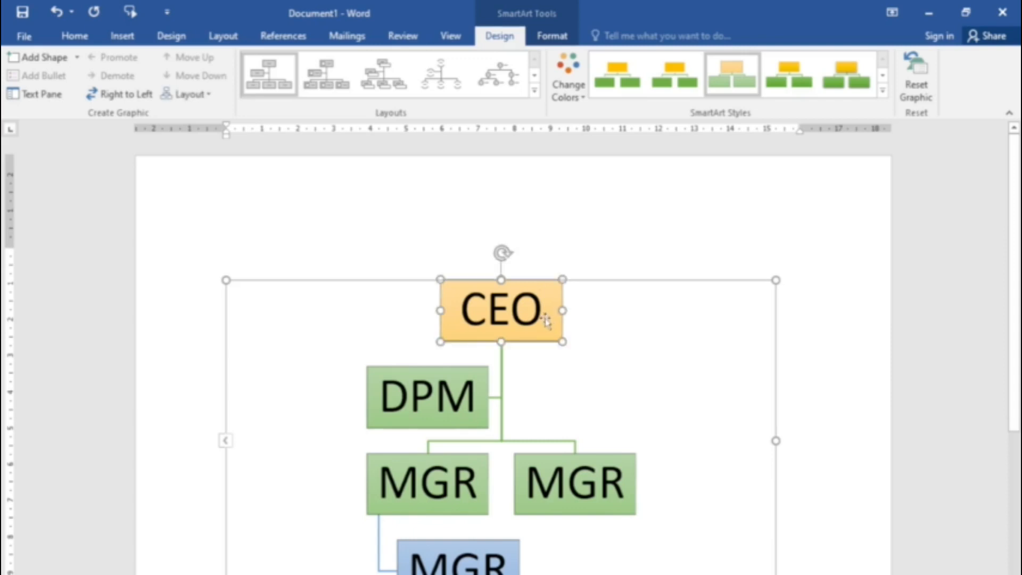
left_click(552, 36)
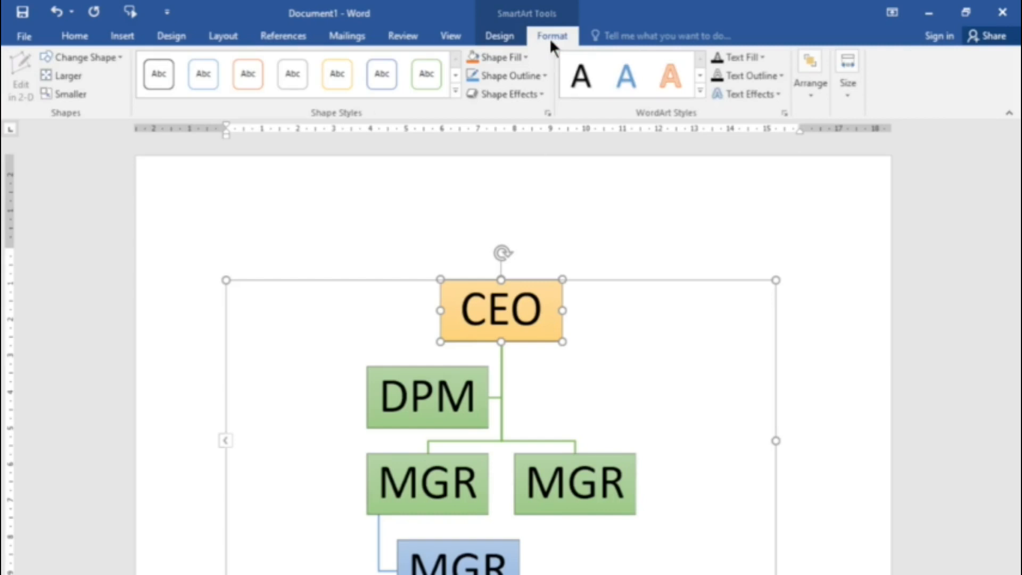
left_click(114, 60)
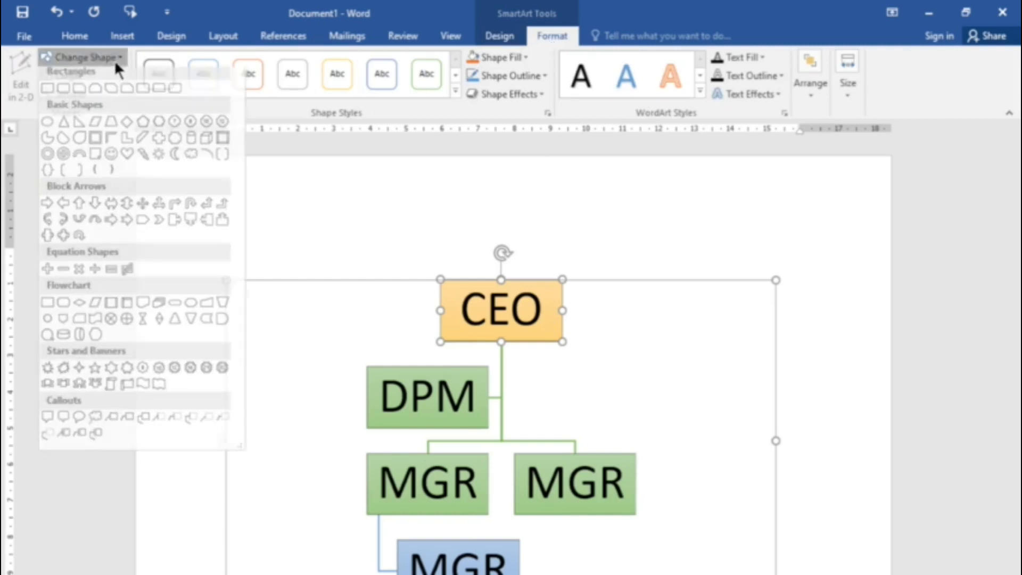
left_click(62, 94)
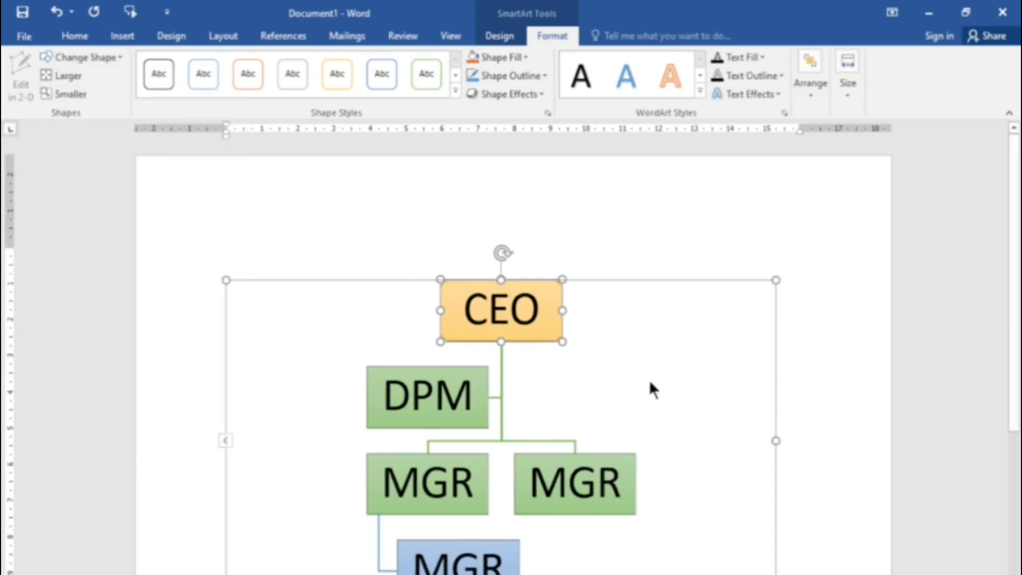
left_click(650, 343)
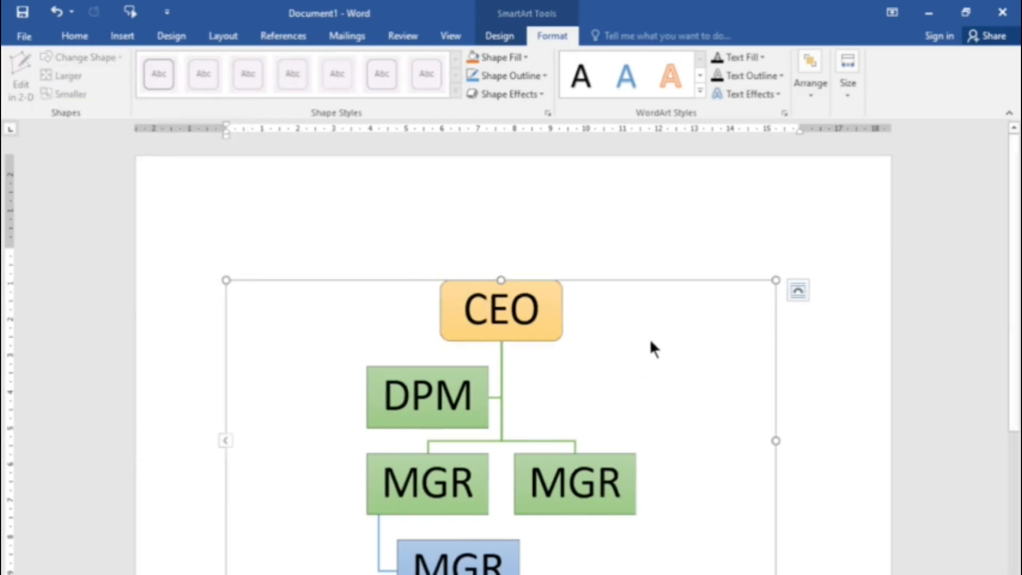
left_click(633, 234)
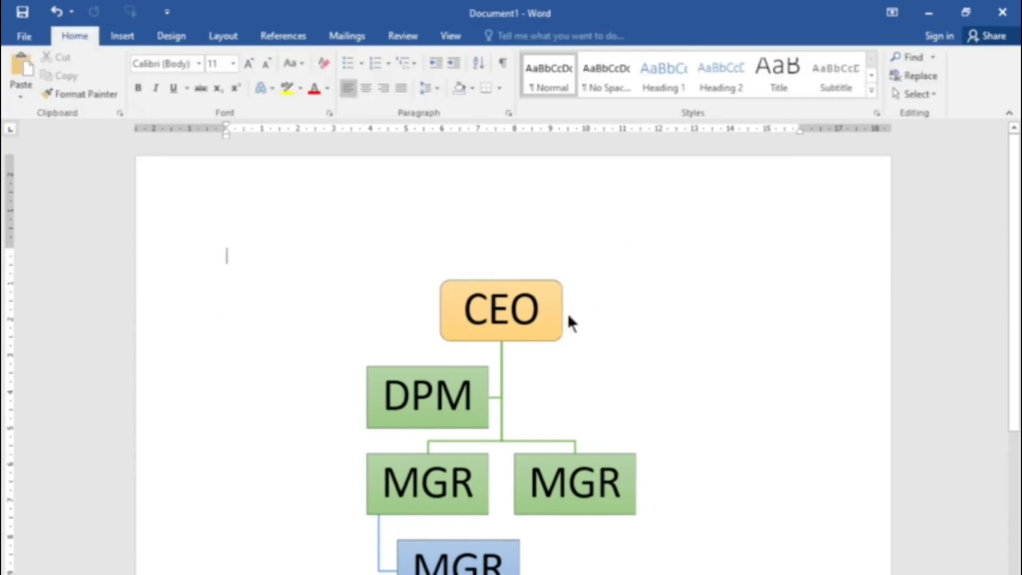
Step: Switch the organization chart to the layout with circular picture placeholders, and from there to the Hierarchy layout
left_click(614, 345)
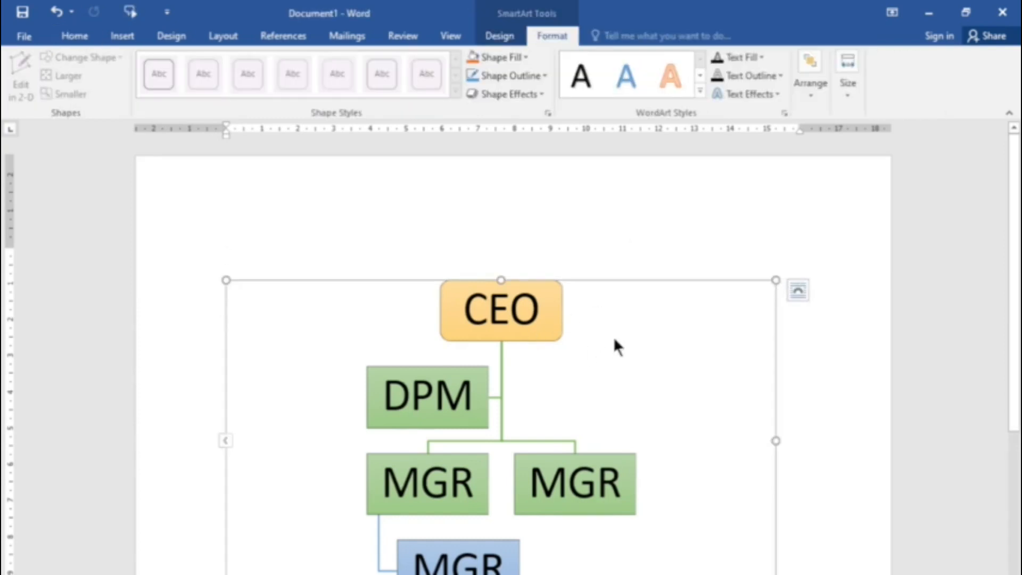
left_click(503, 37)
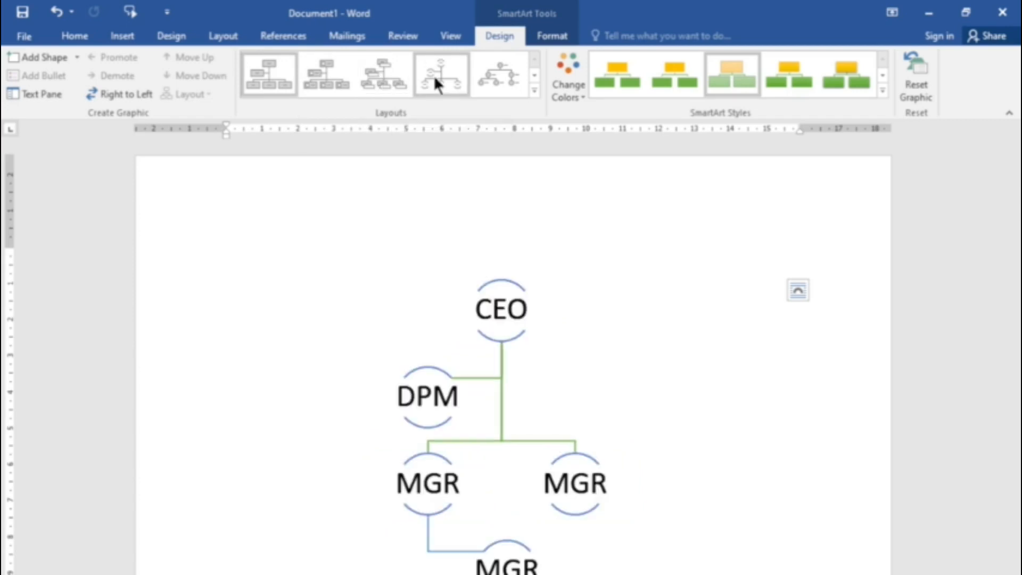
left_click(483, 75)
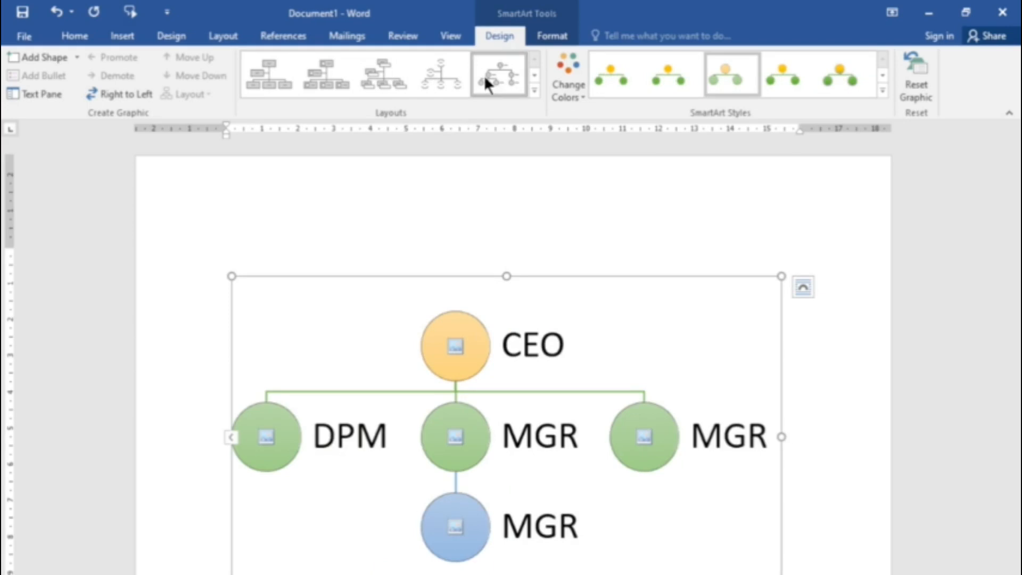
left_click(534, 91)
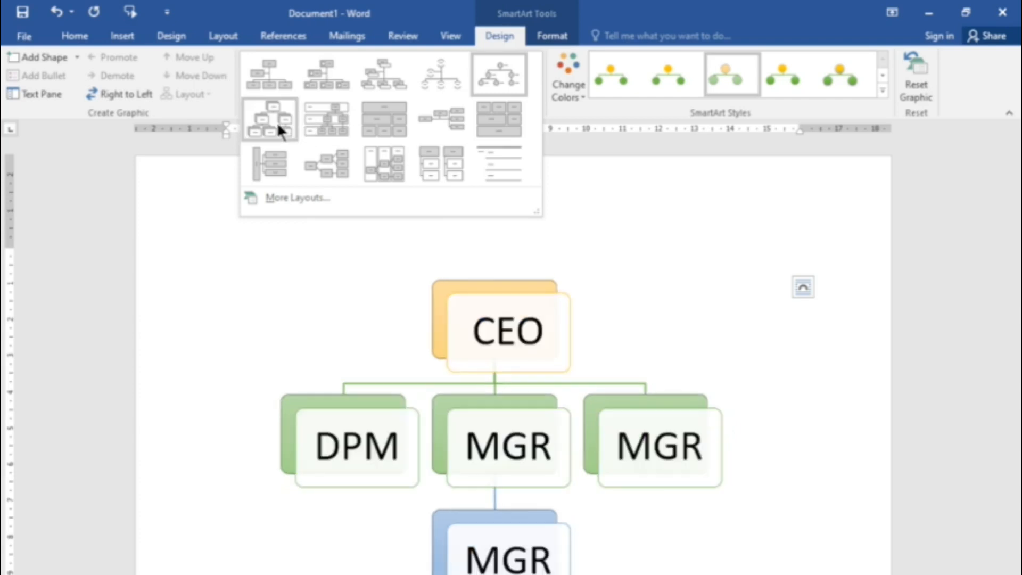
left_click(276, 122)
Step: Convert the chart to the Cycle Matrix layout from the full SmartArt collection and deselect it
left_click(535, 90)
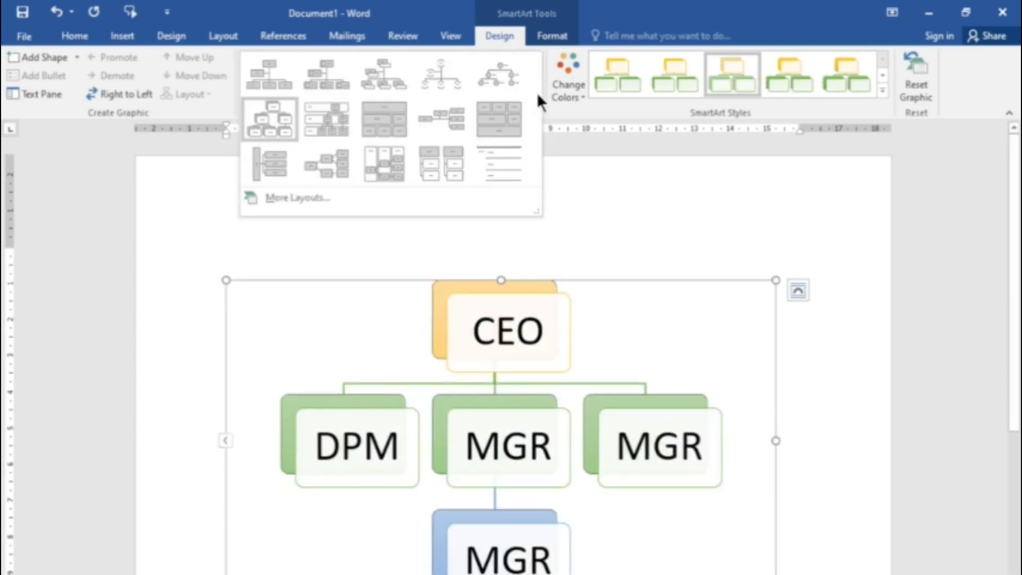
left_click(303, 200)
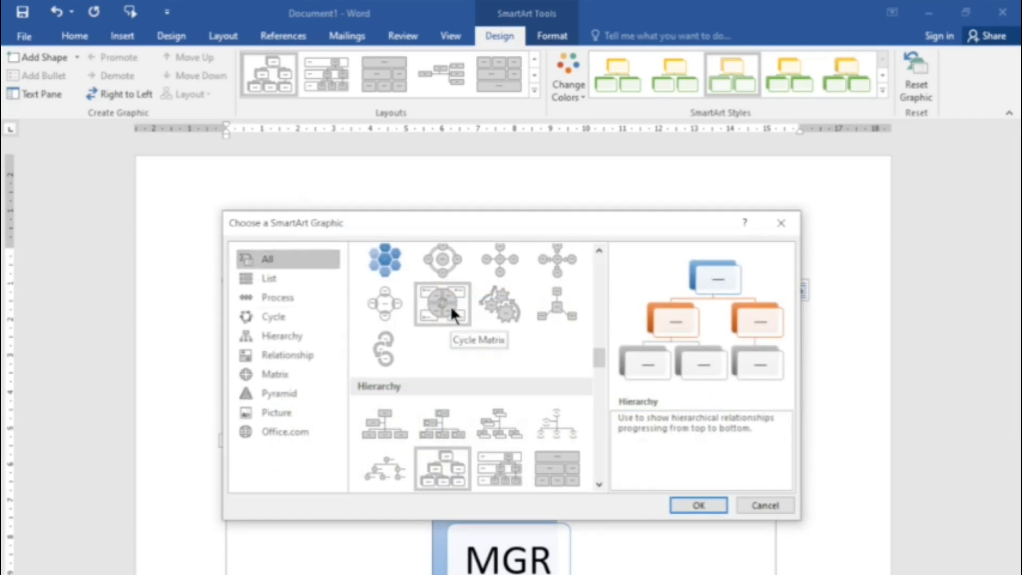
left_click(450, 306)
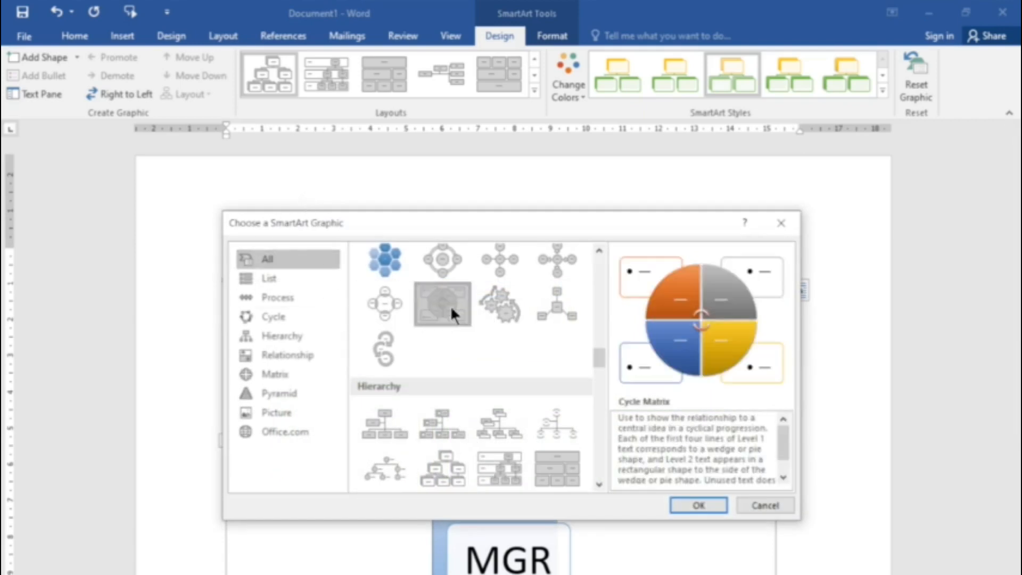
left_click(700, 505)
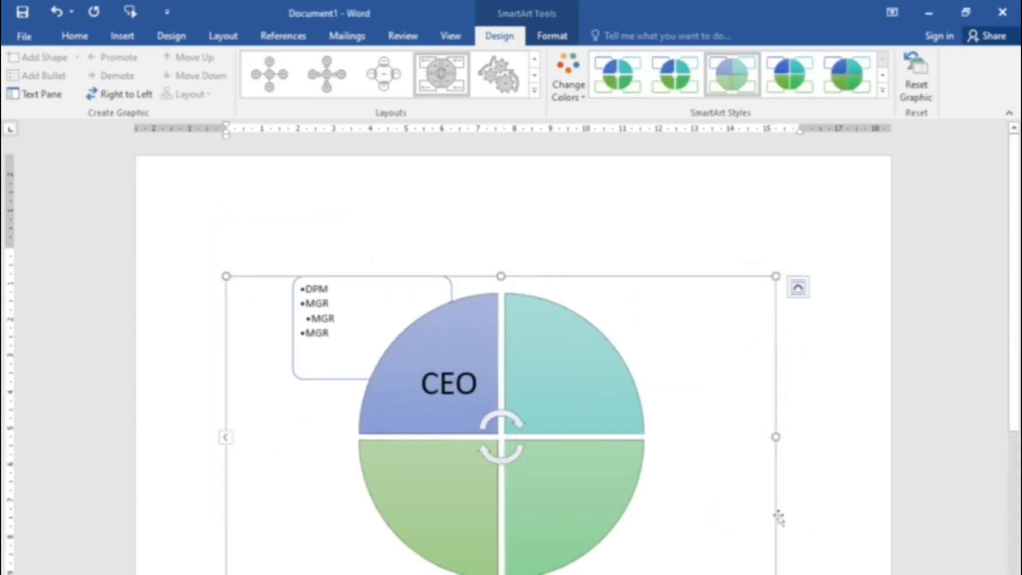
left_click(799, 517)
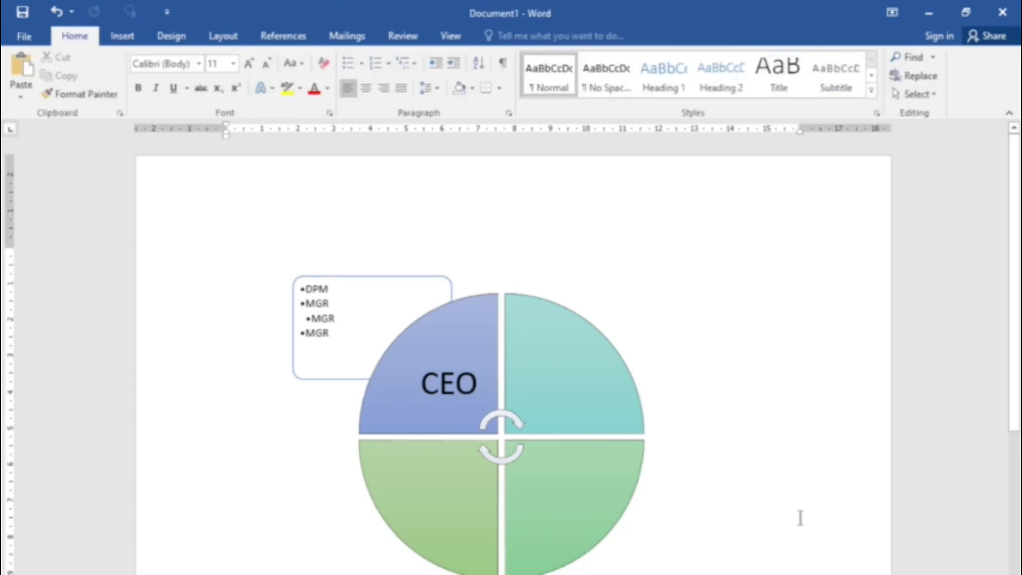